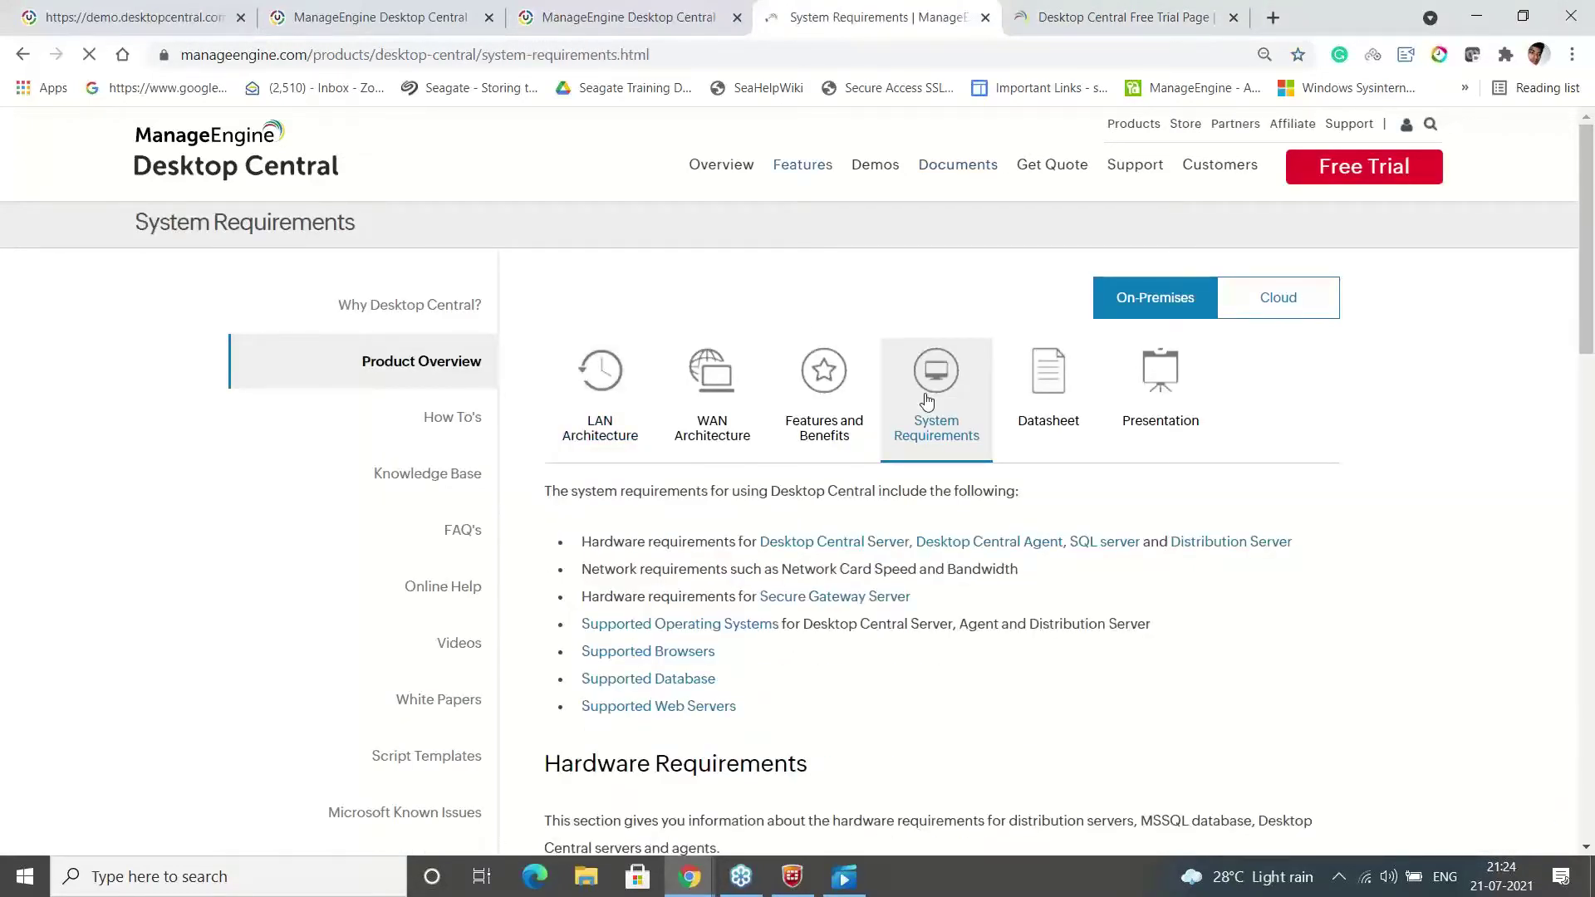
# Expand the 5001 to 10000 computers hardware tier and highlight its Intel Xeon E5 processor requirement
pyautogui.scroll(-10, 800, 485)
pyautogui.click(800, 485)
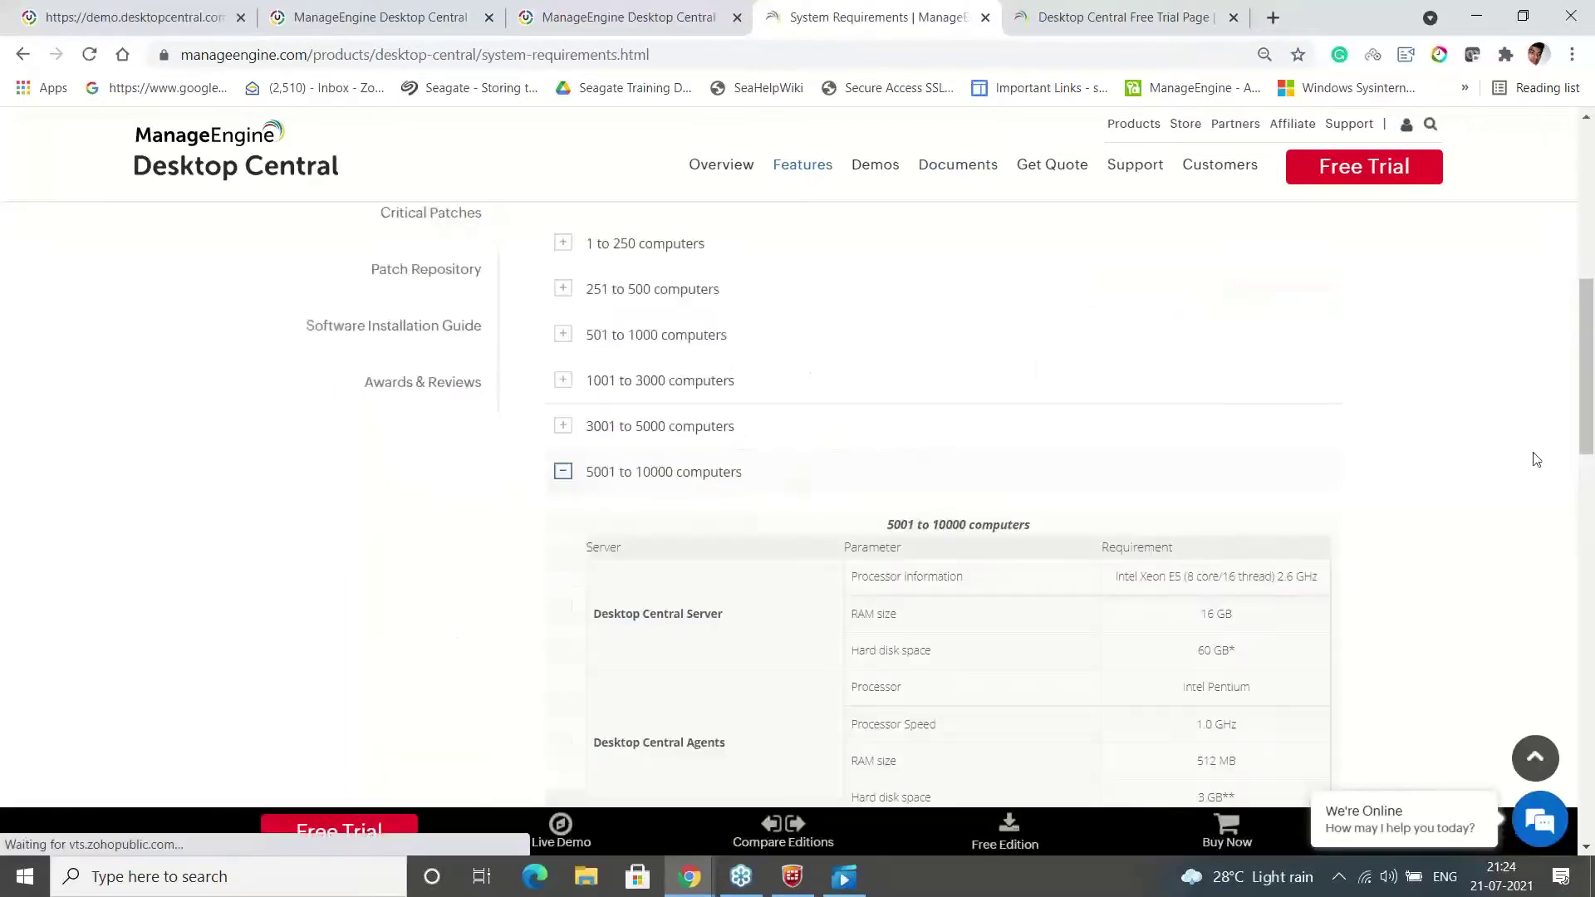
pyautogui.scroll(-1, 1208, 464)
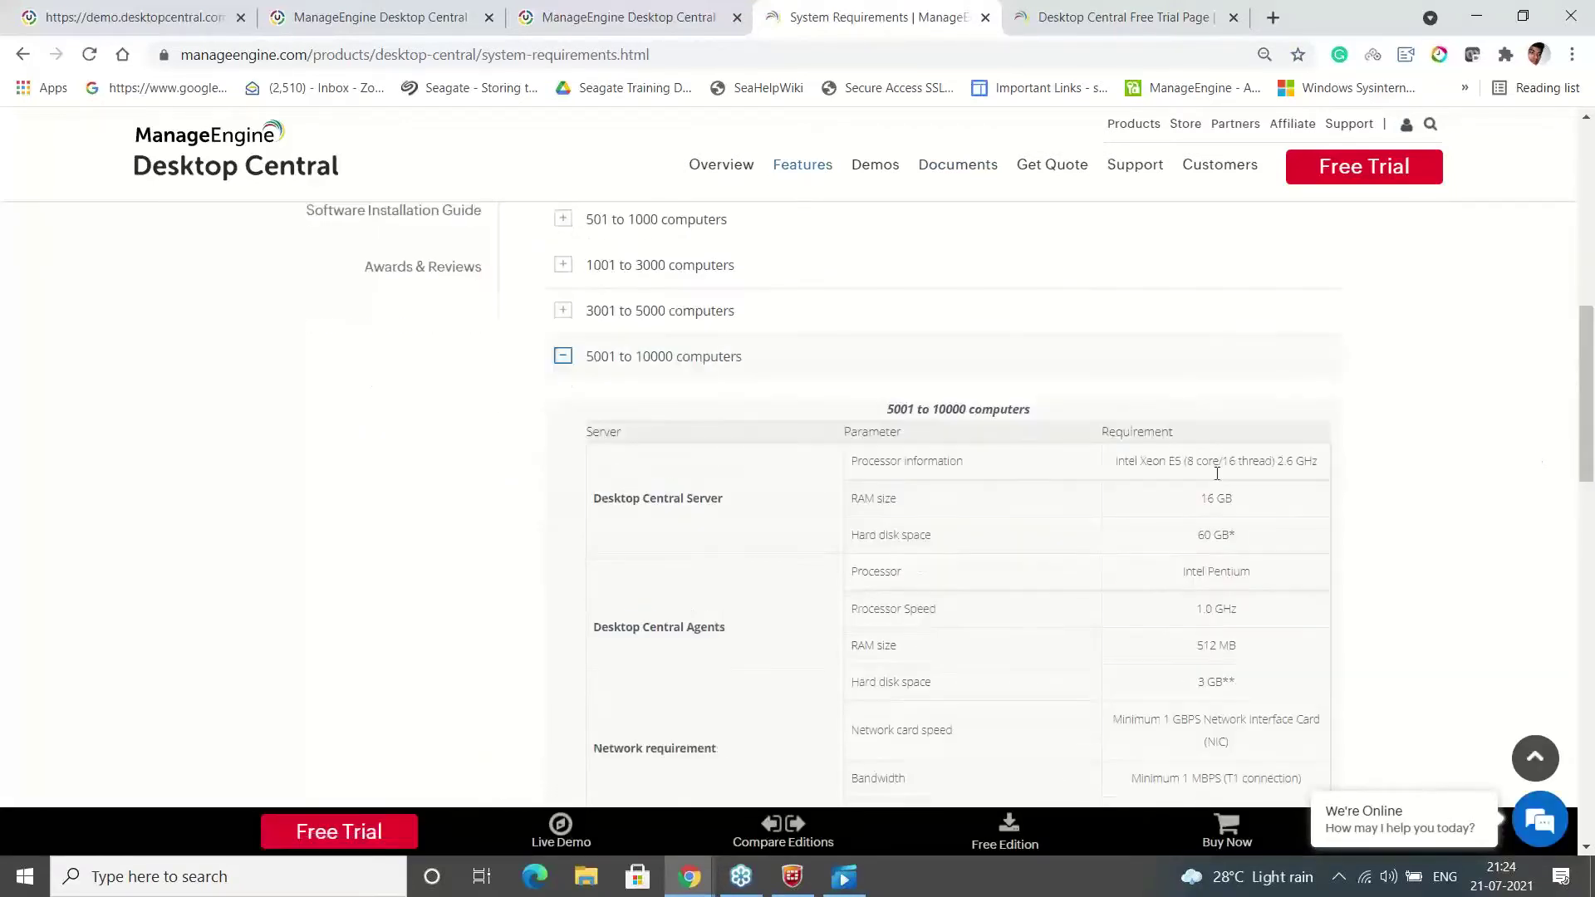
pyautogui.tripleClick(1203, 462)
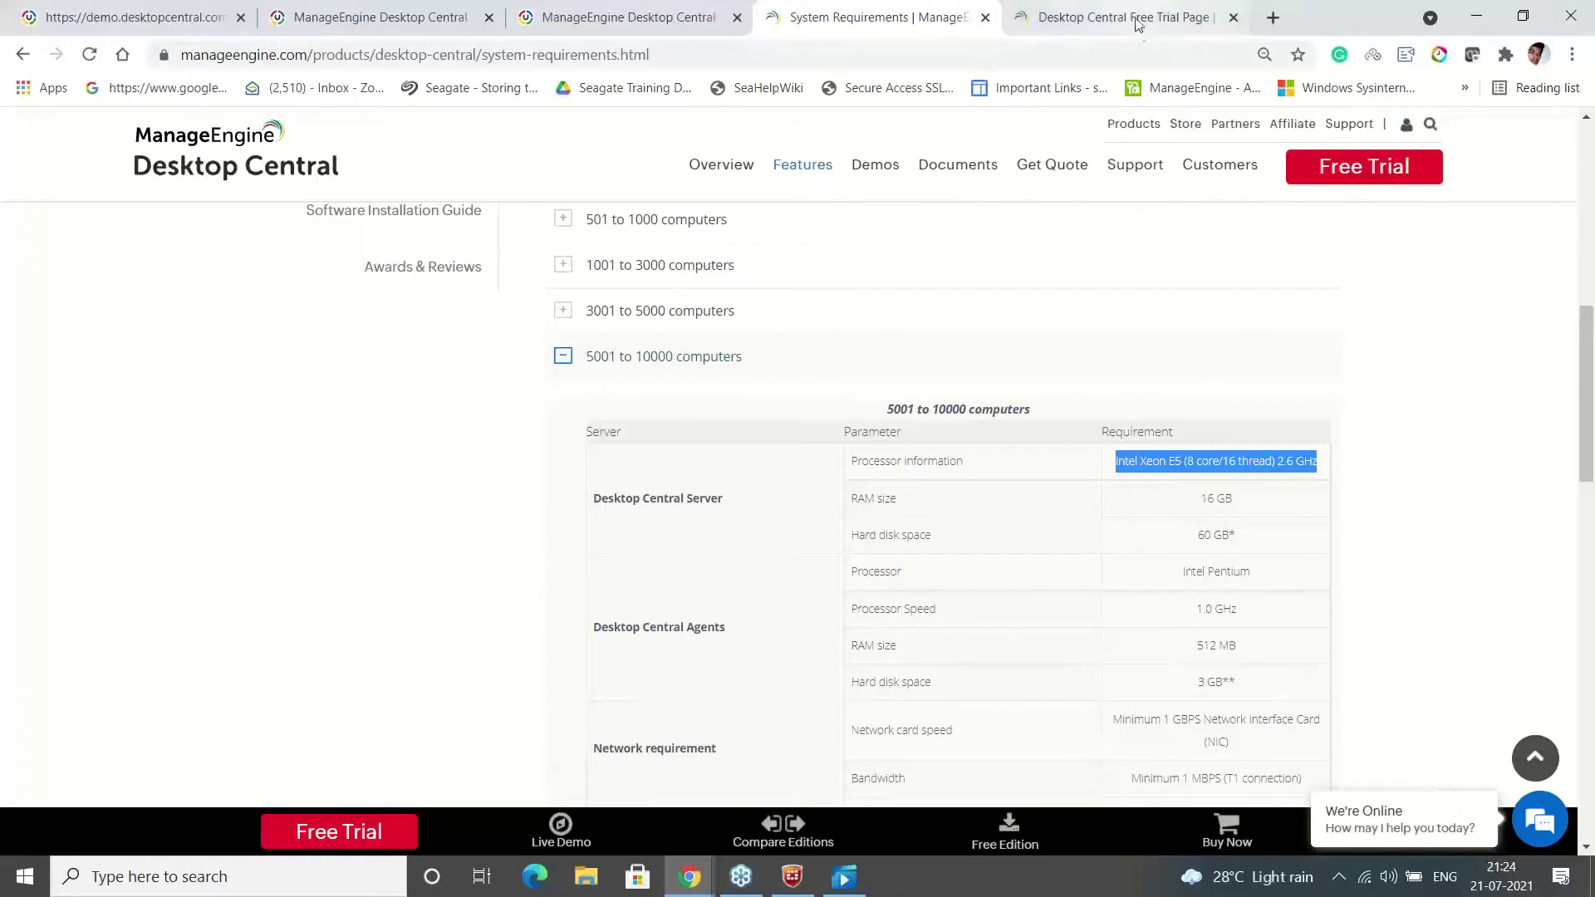
pyautogui.moveTo(1134, 124)
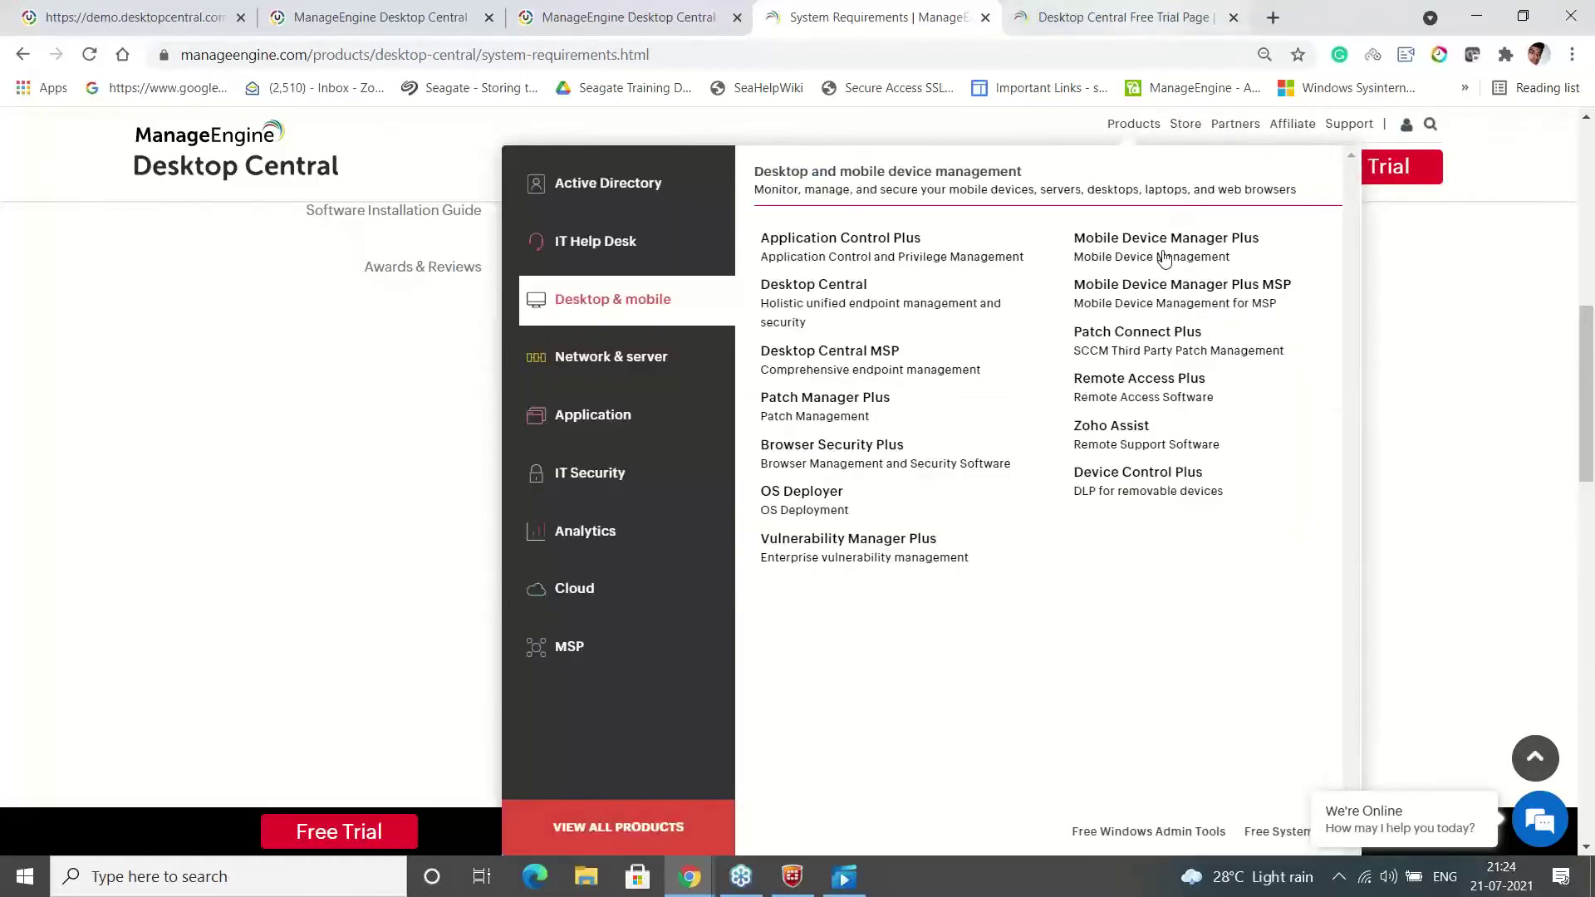
# Switch to the Desktop Central 10 demo console and open its Admin settings page
pyautogui.click(603, 14)
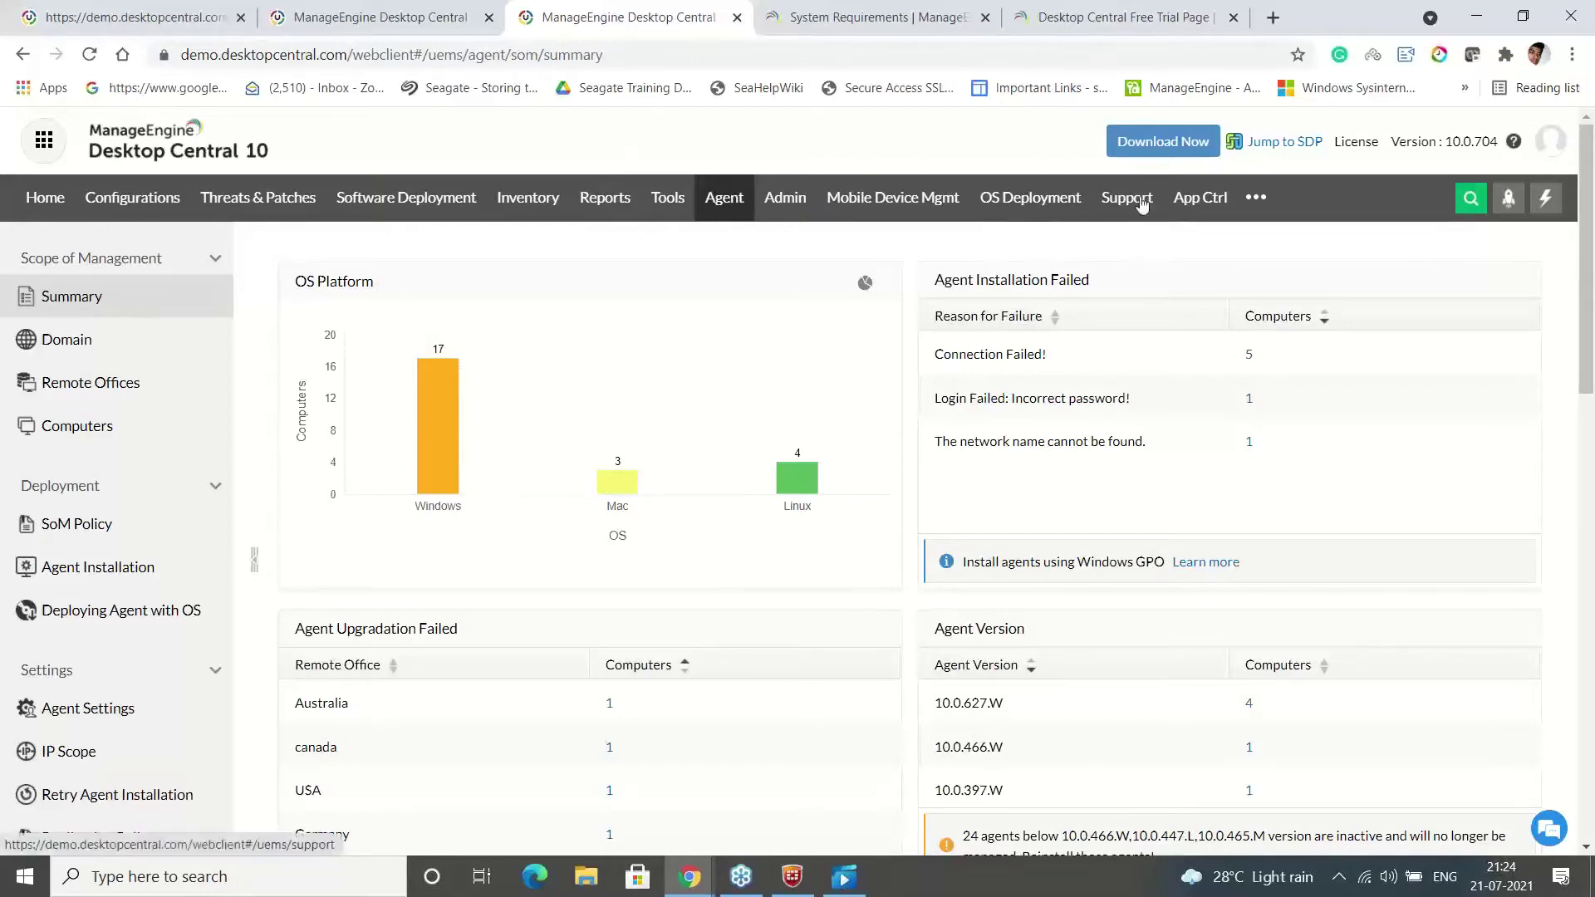
pyautogui.click(795, 214)
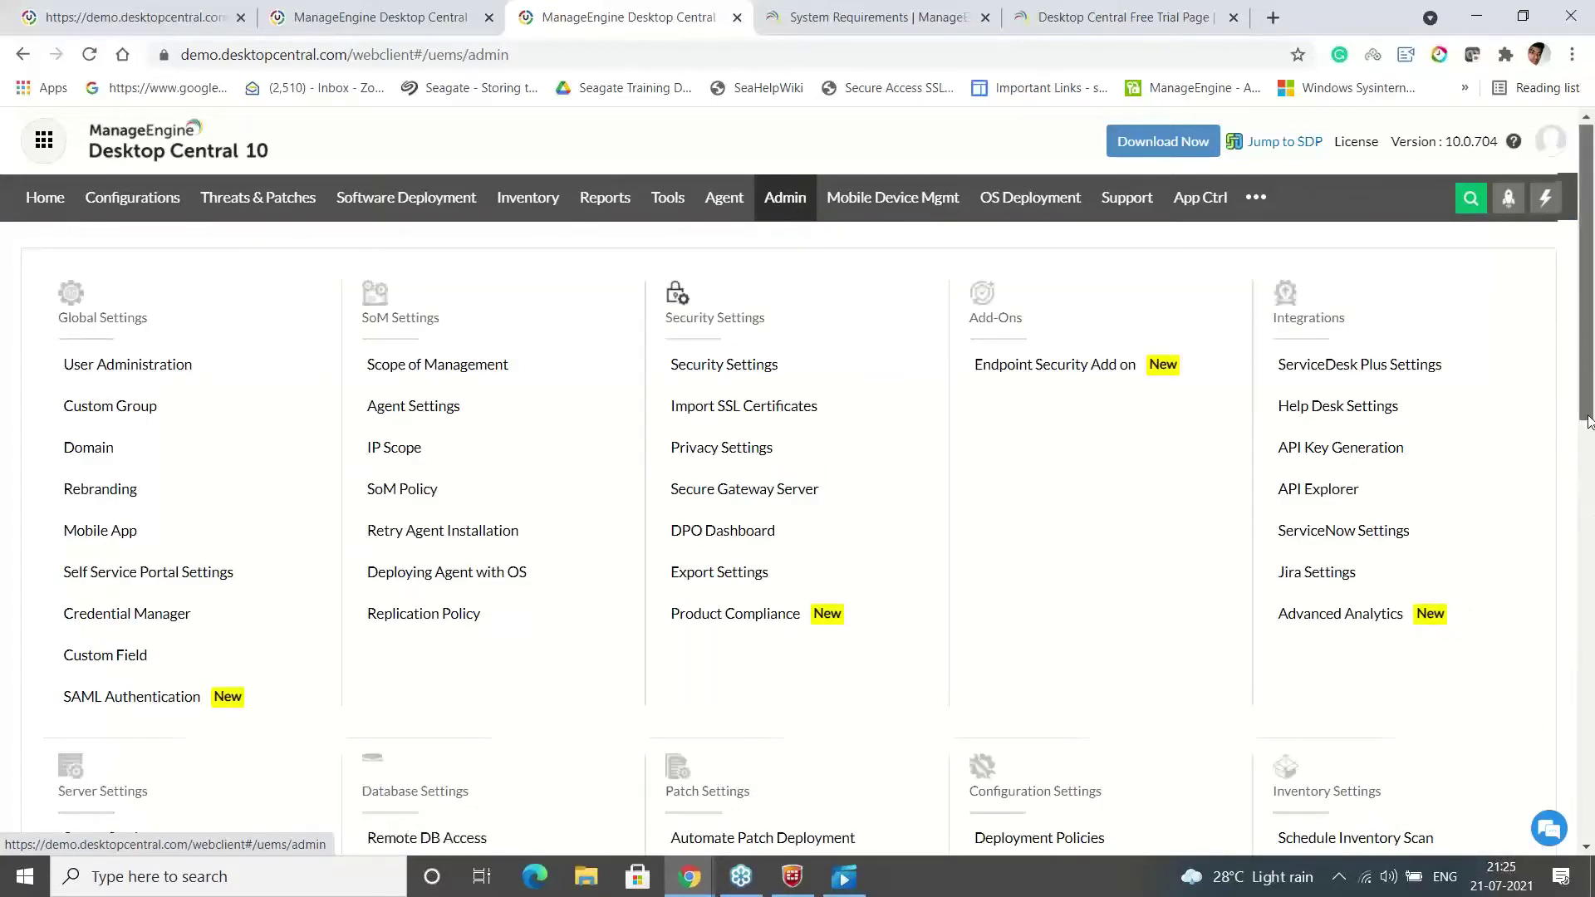
# Open NAT Settings under Server Settings and scroll through its How it works diagram
pyautogui.scroll(-3, 1587, 421)
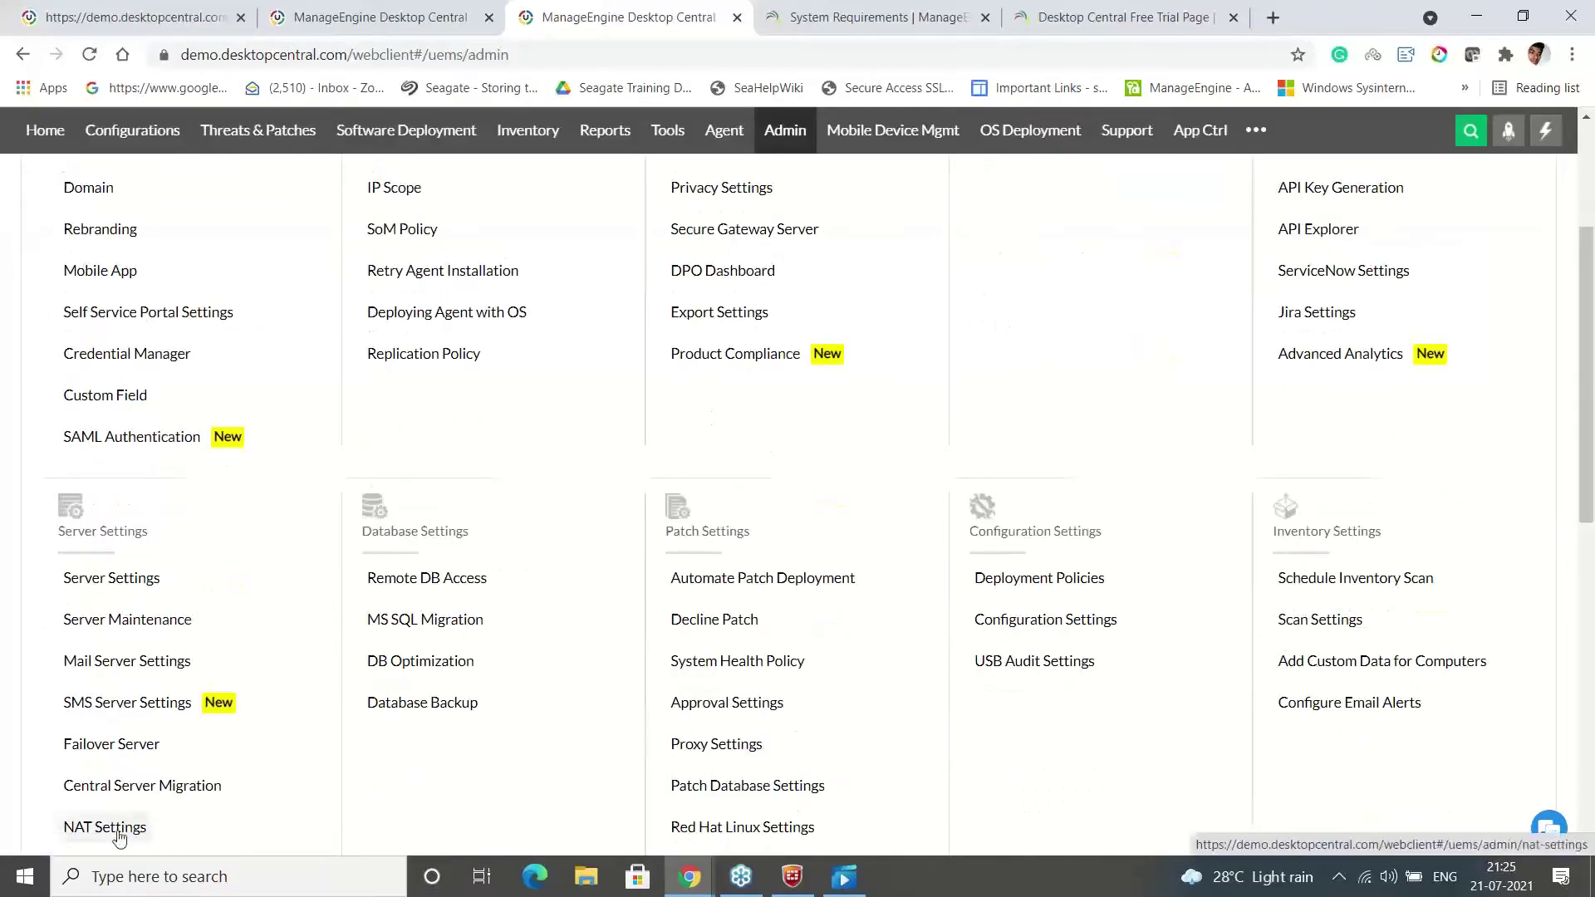
pyautogui.click(119, 831)
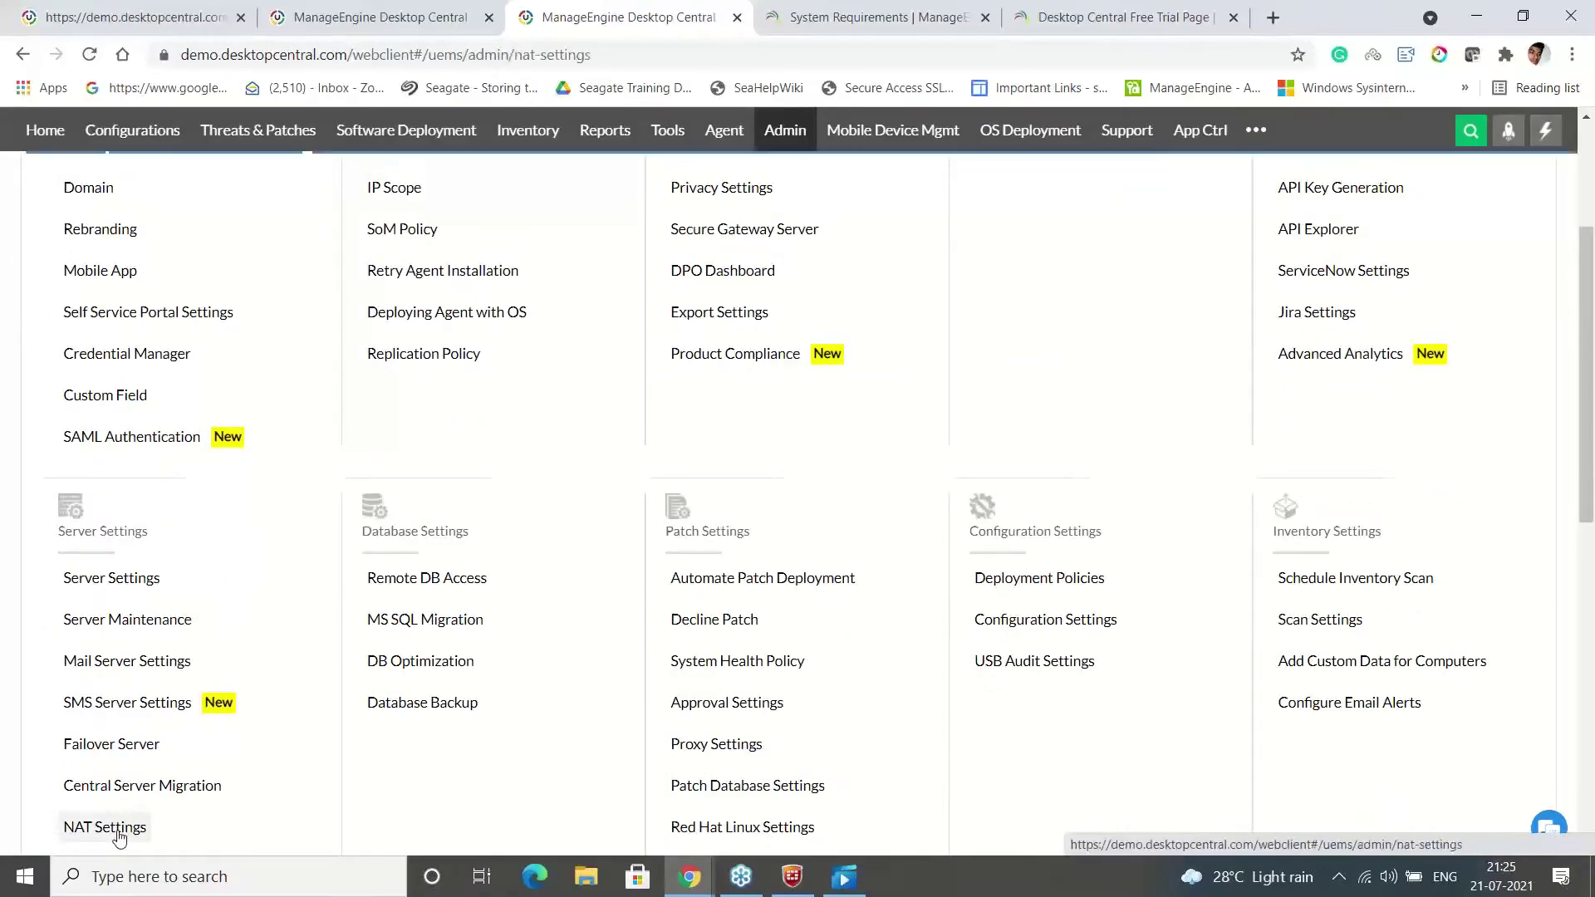
pyautogui.scroll(-8, 1588, 457)
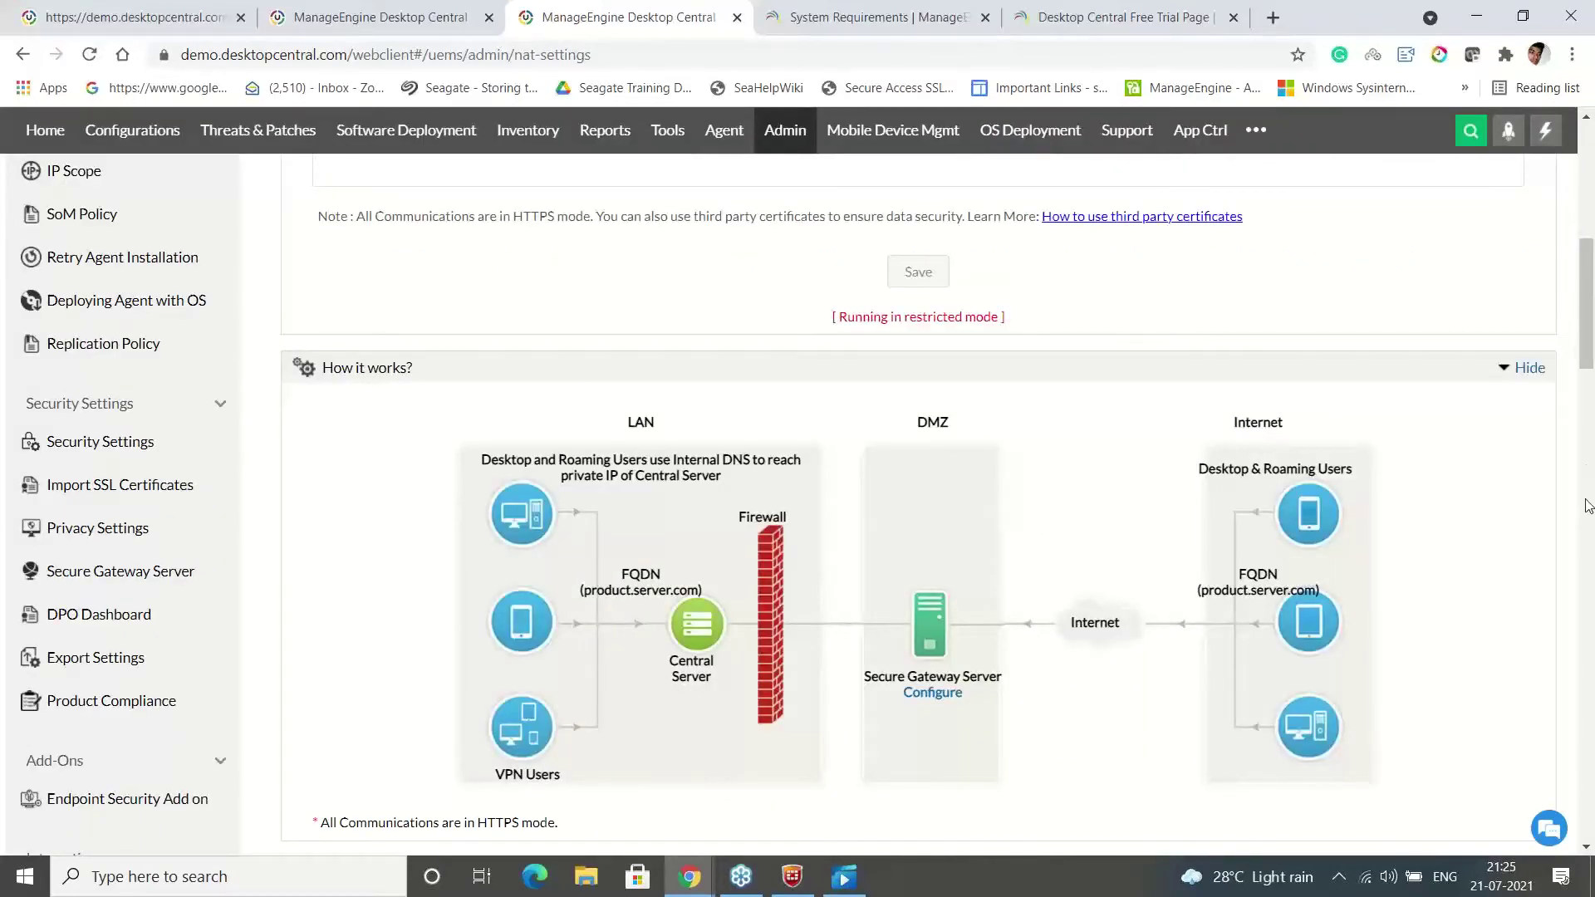
pyautogui.scroll(-8, 1590, 429)
pyautogui.scroll(4, 1590, 429)
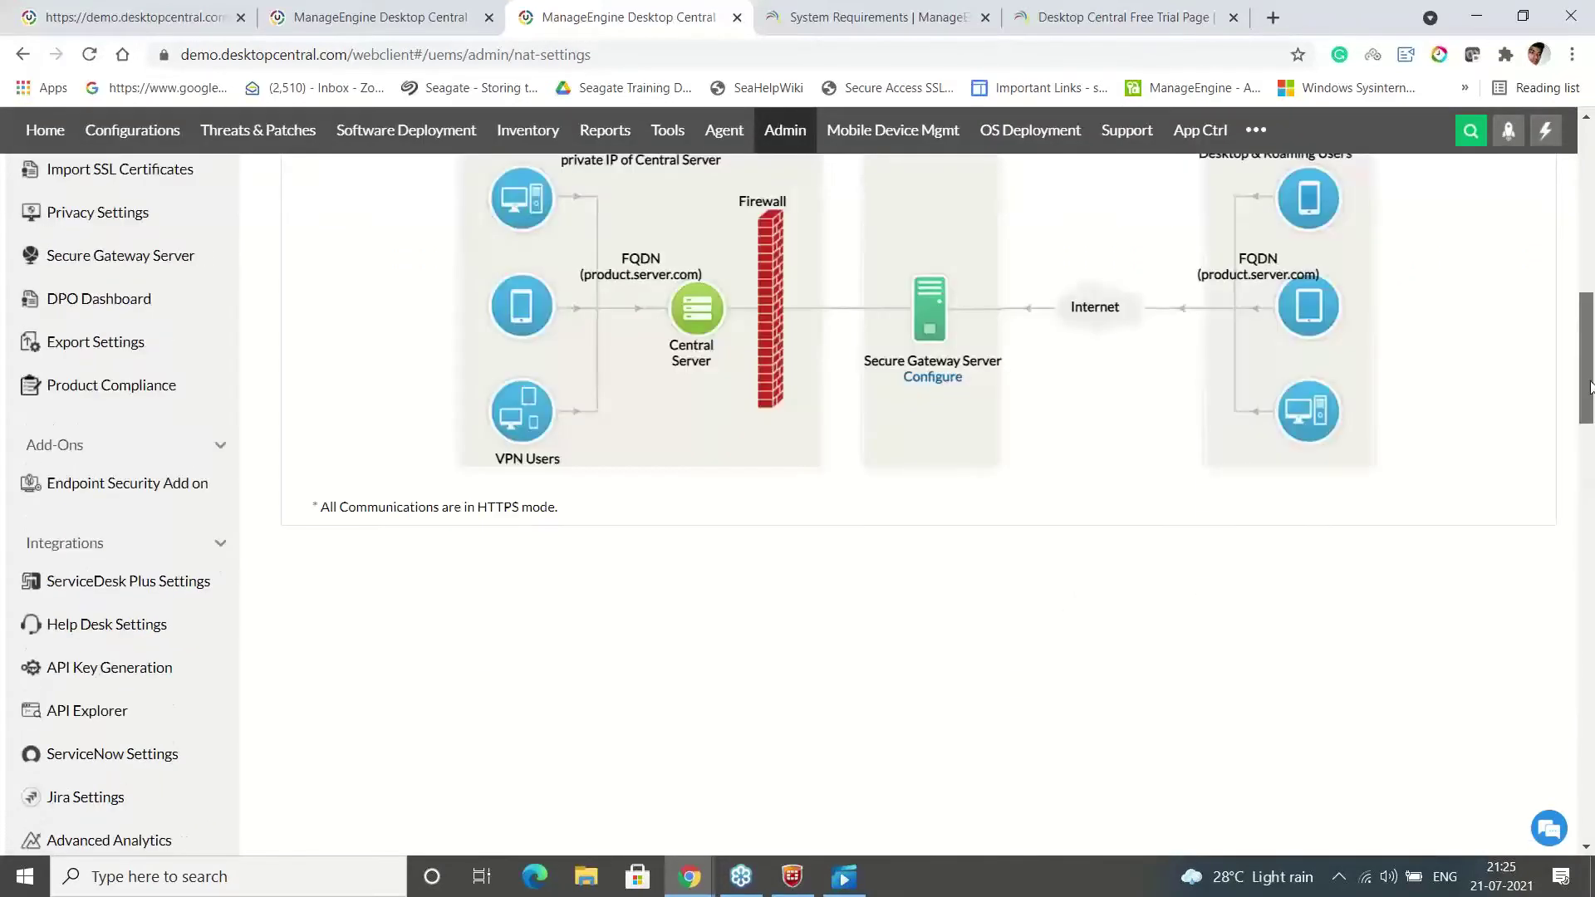
pyautogui.scroll(2, 1589, 386)
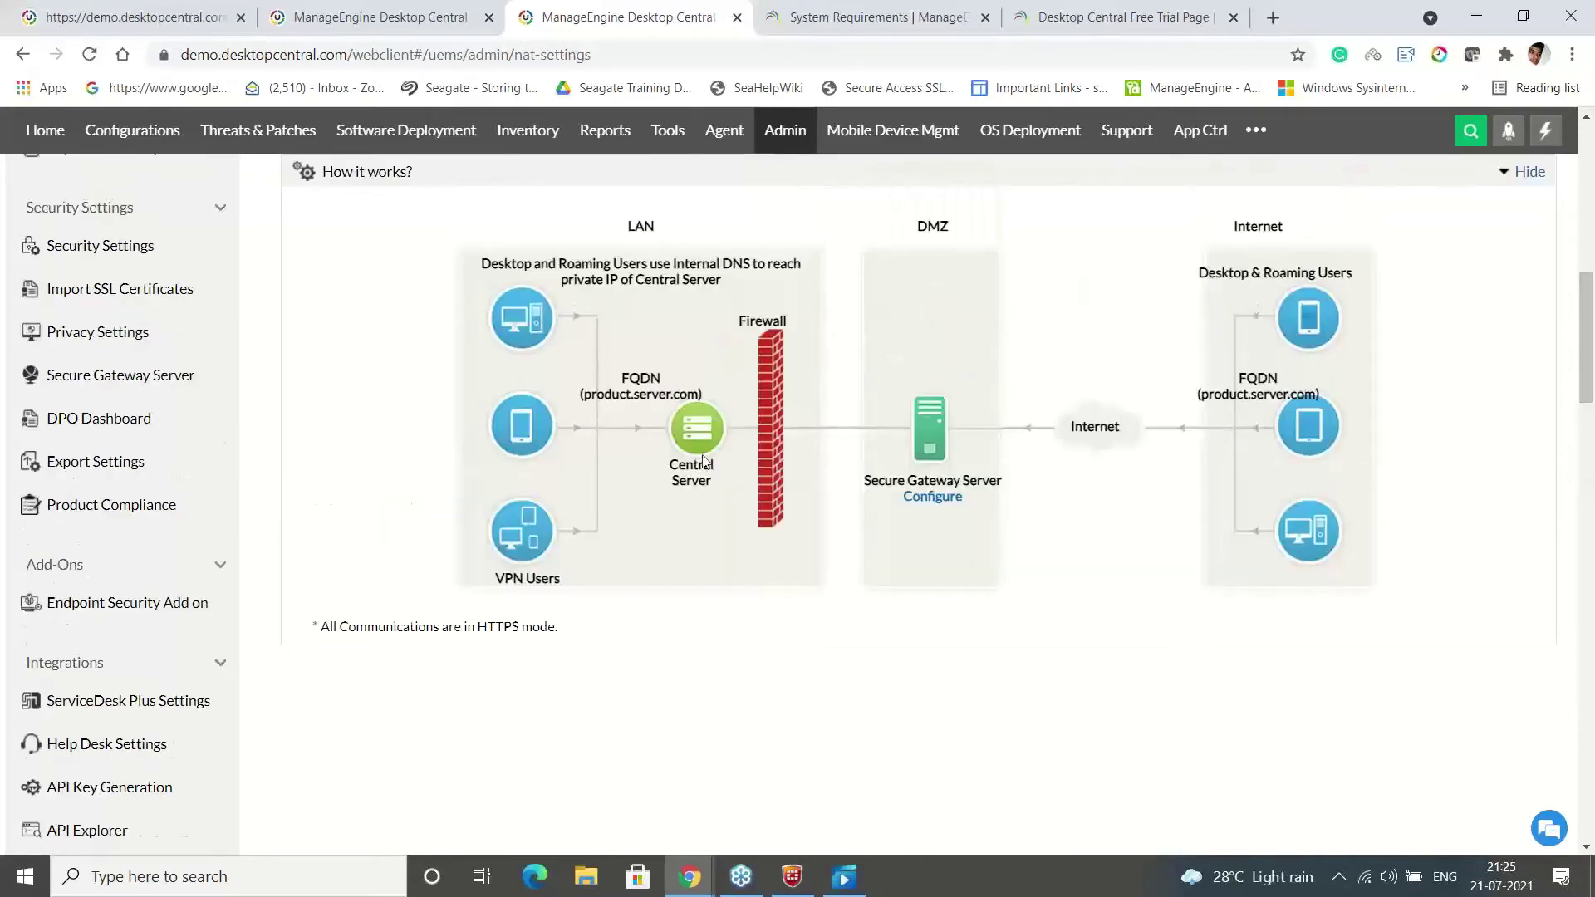
# Glance at the onboarding presentation, then return to the top of the NAT settings page
pyautogui.hotkey('alt', 'Tab')
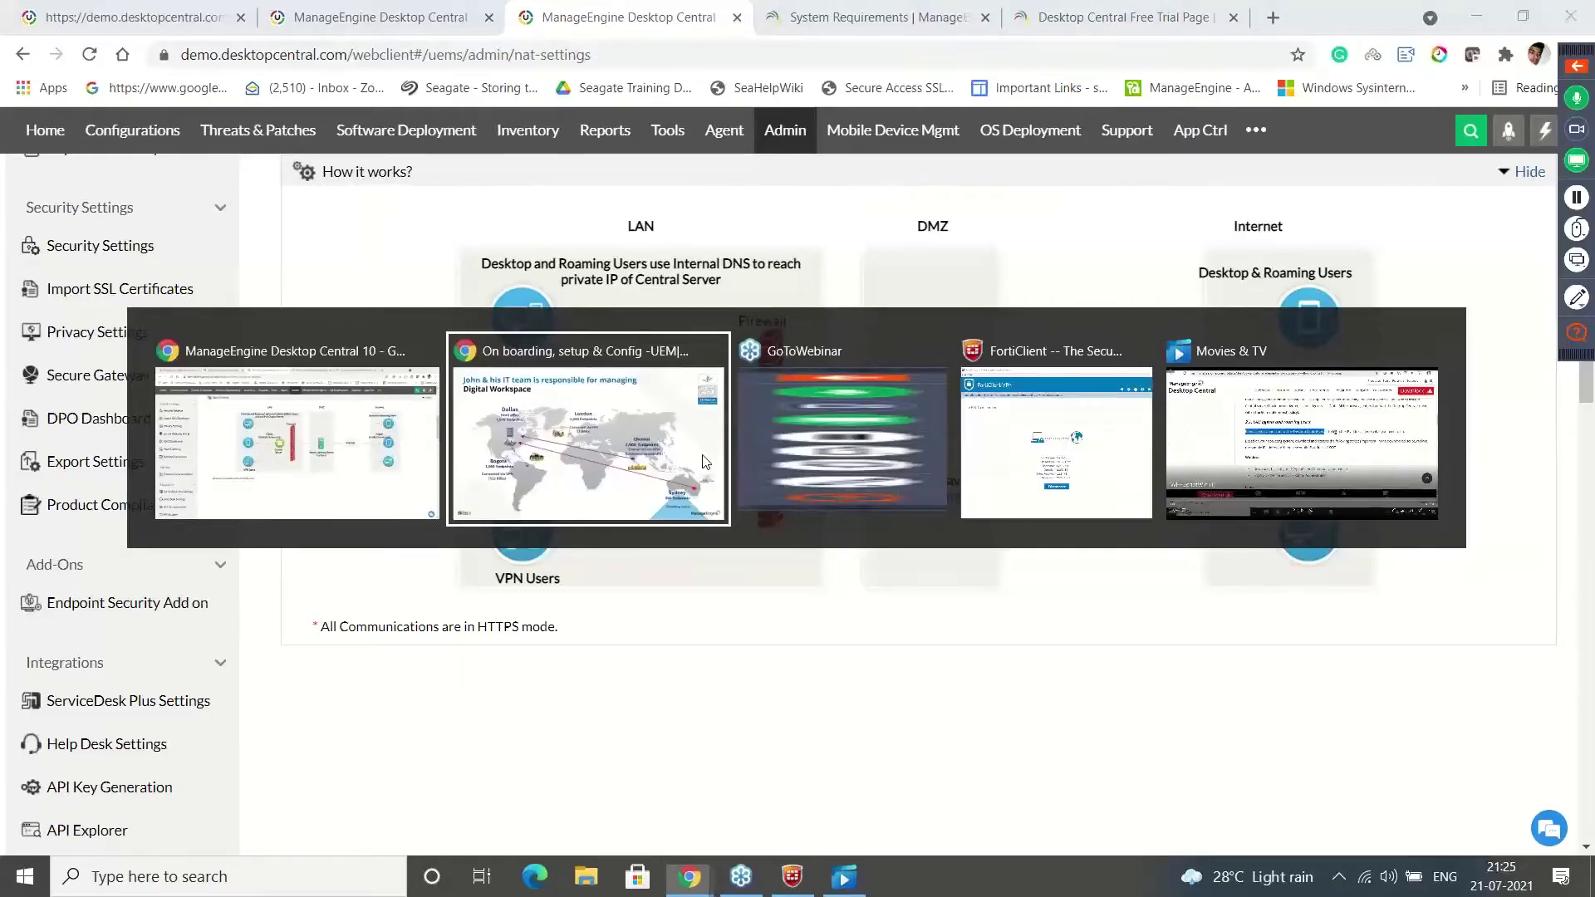
pyautogui.click(702, 462)
pyautogui.hotkey('alt', 'Tab')
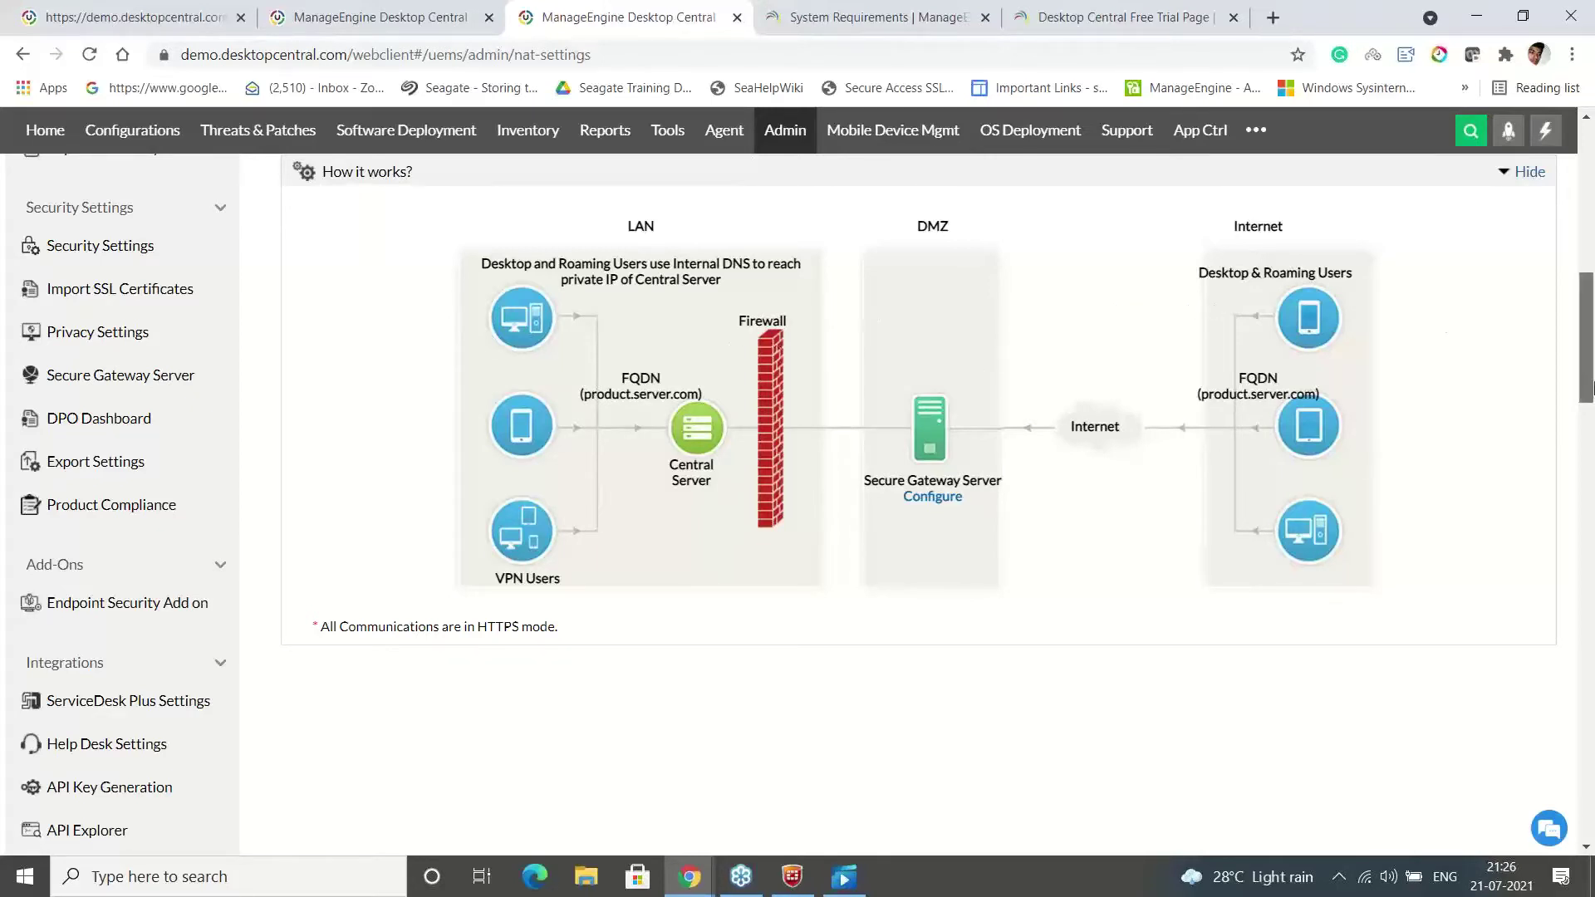
pyautogui.scroll(10, 1591, 387)
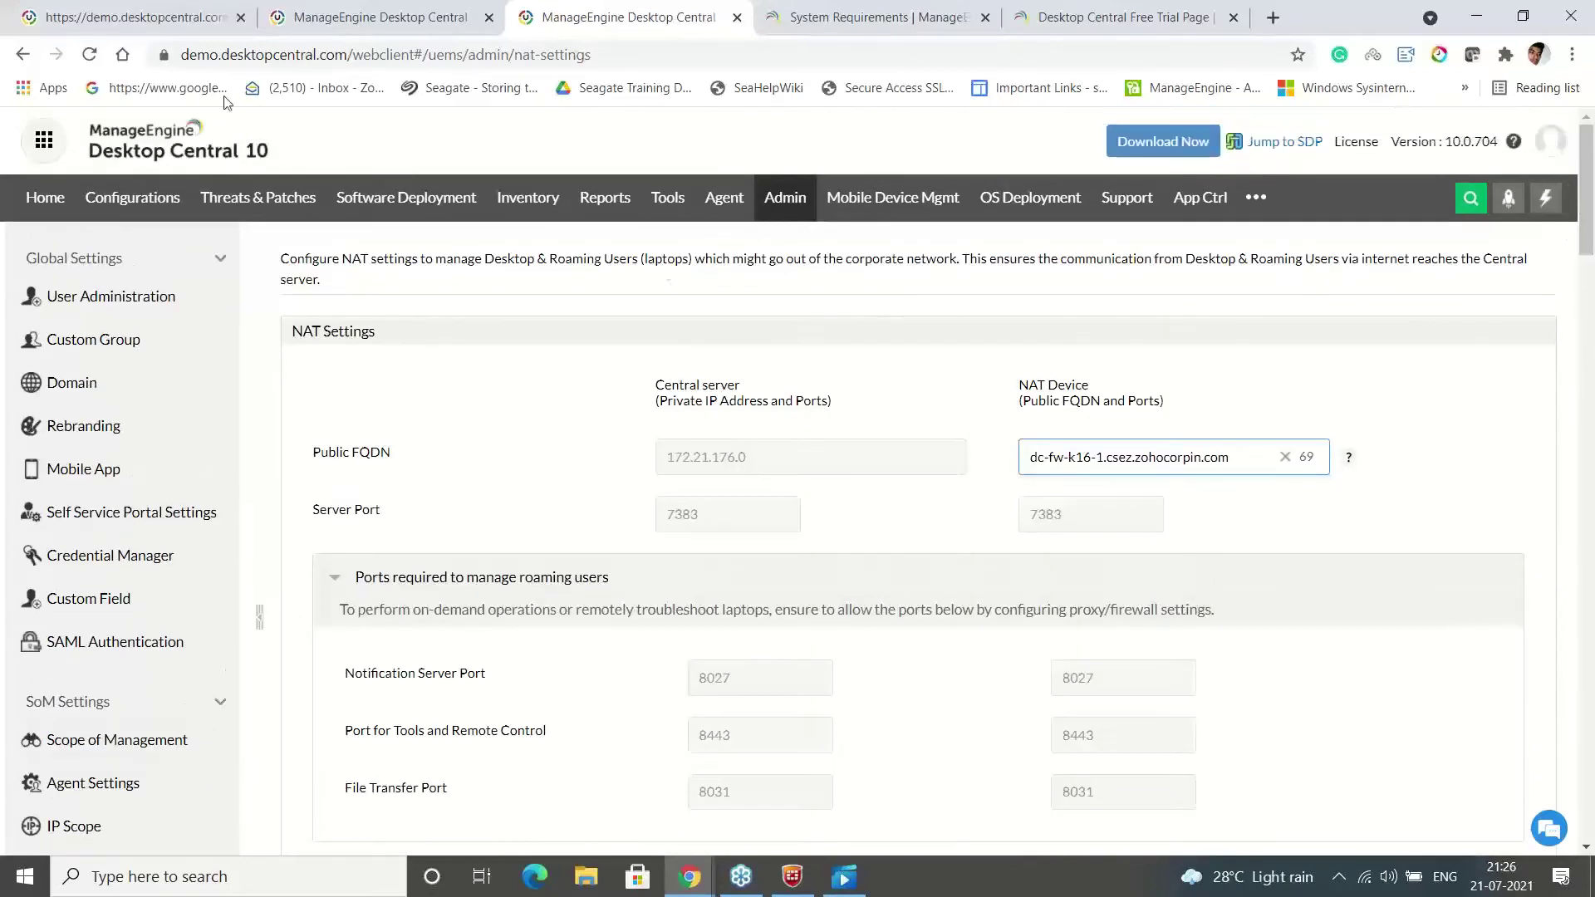
# Go back to Admin, open the Secure Gateway Server page, then switch to the presentation slides
pyautogui.click(22, 54)
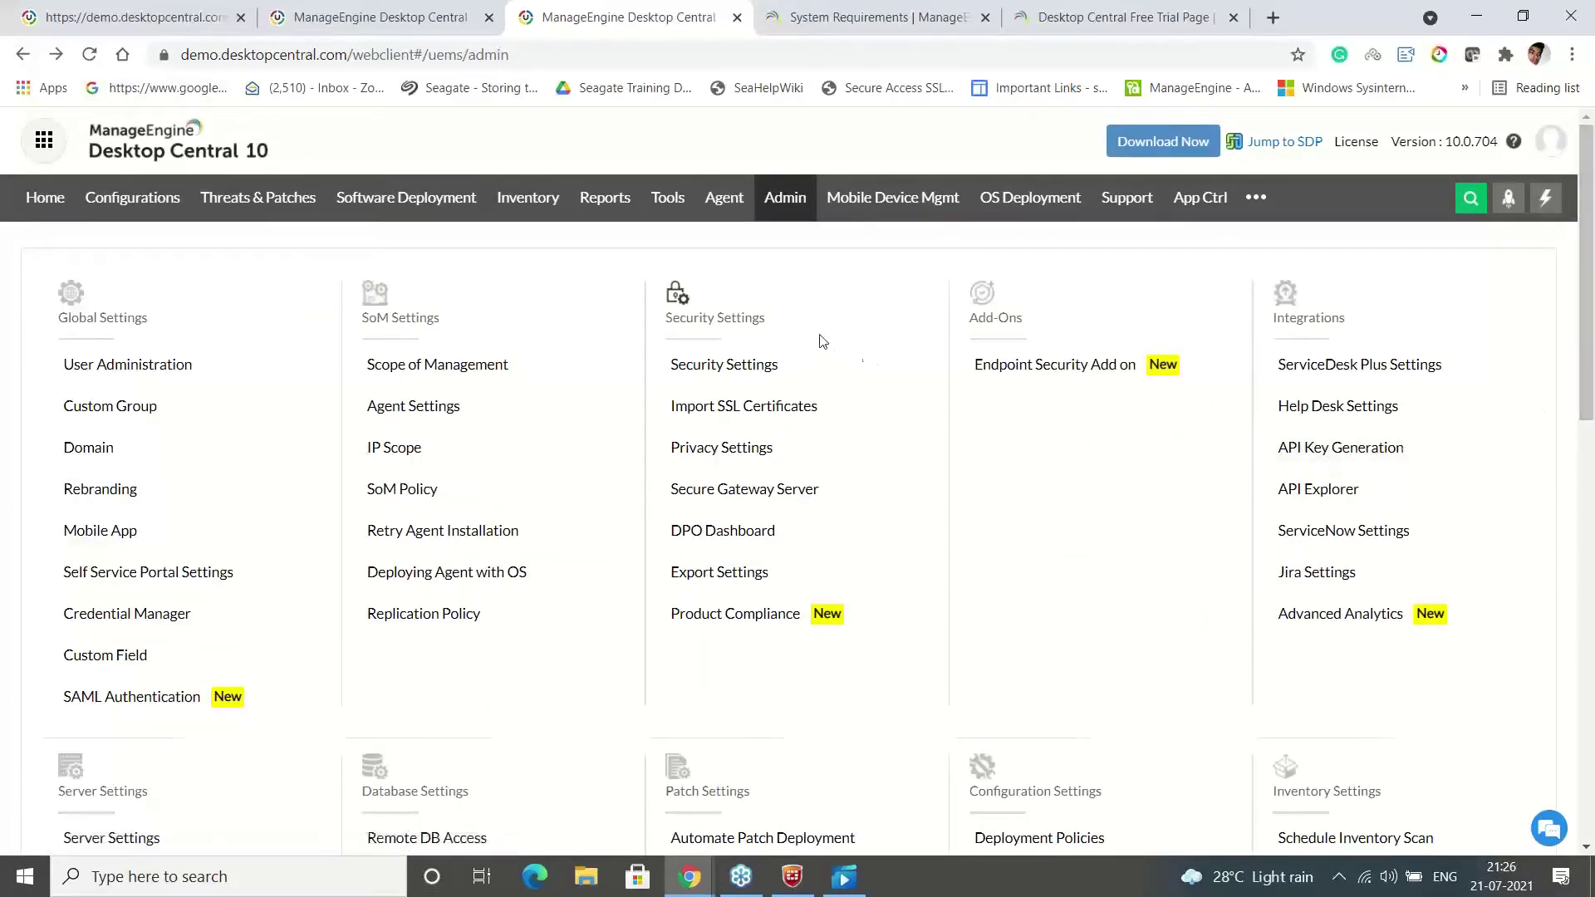
pyautogui.click(779, 488)
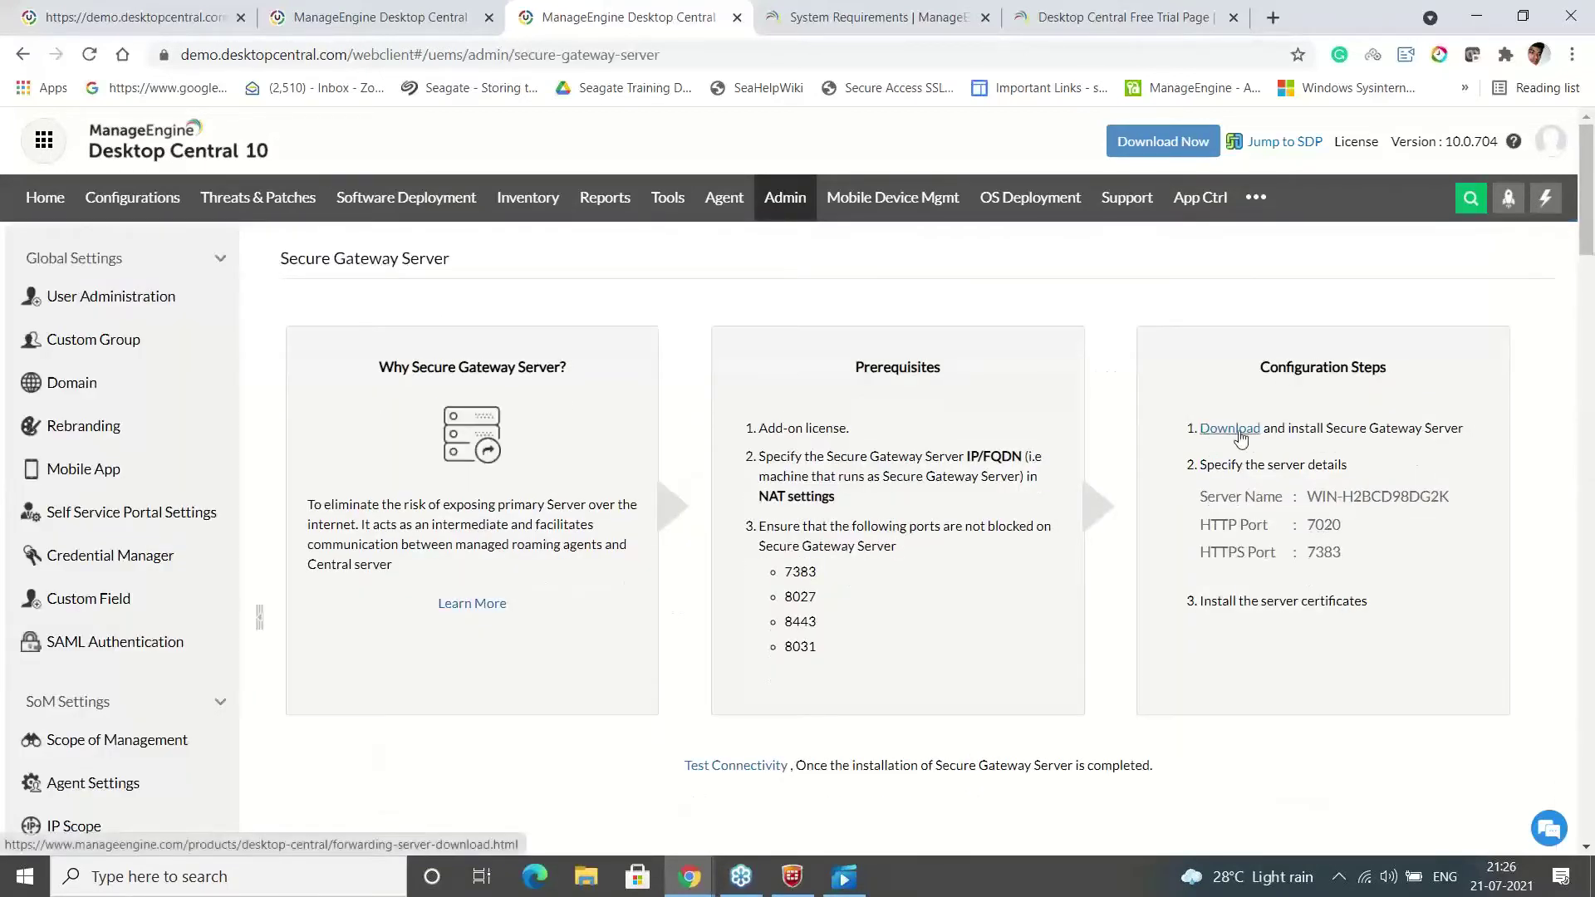
pyautogui.hotkey('alt', 'Tab')
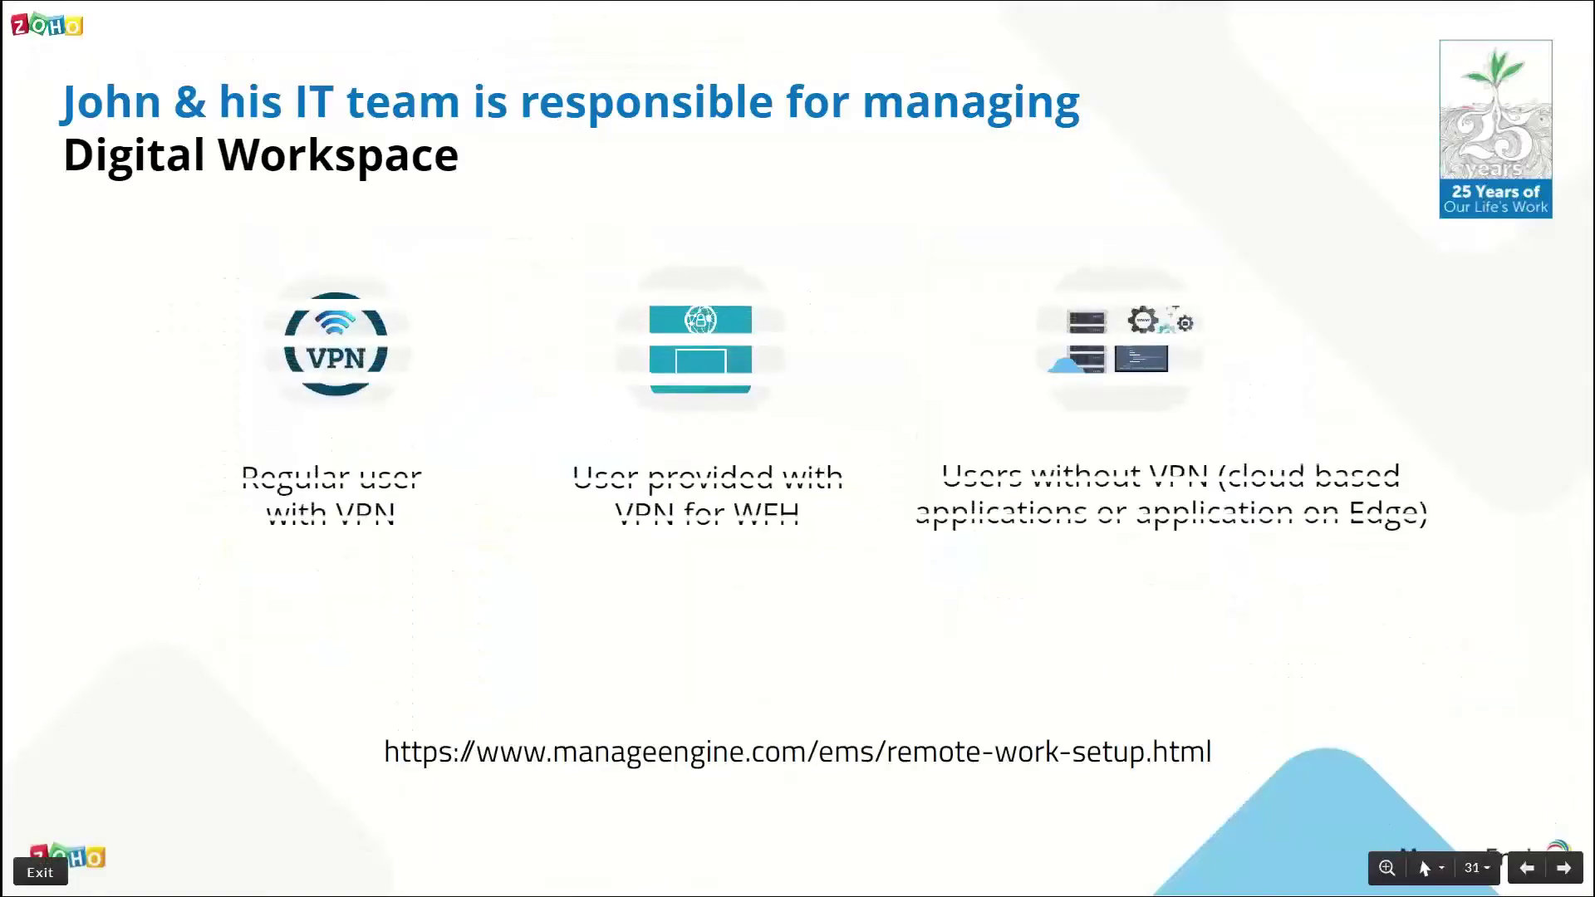
# Advance two slides to the embedded 'Configuring Secure gateway' video and play it
pyautogui.press('Right')
pyautogui.press('Right')
pyautogui.press('Right')
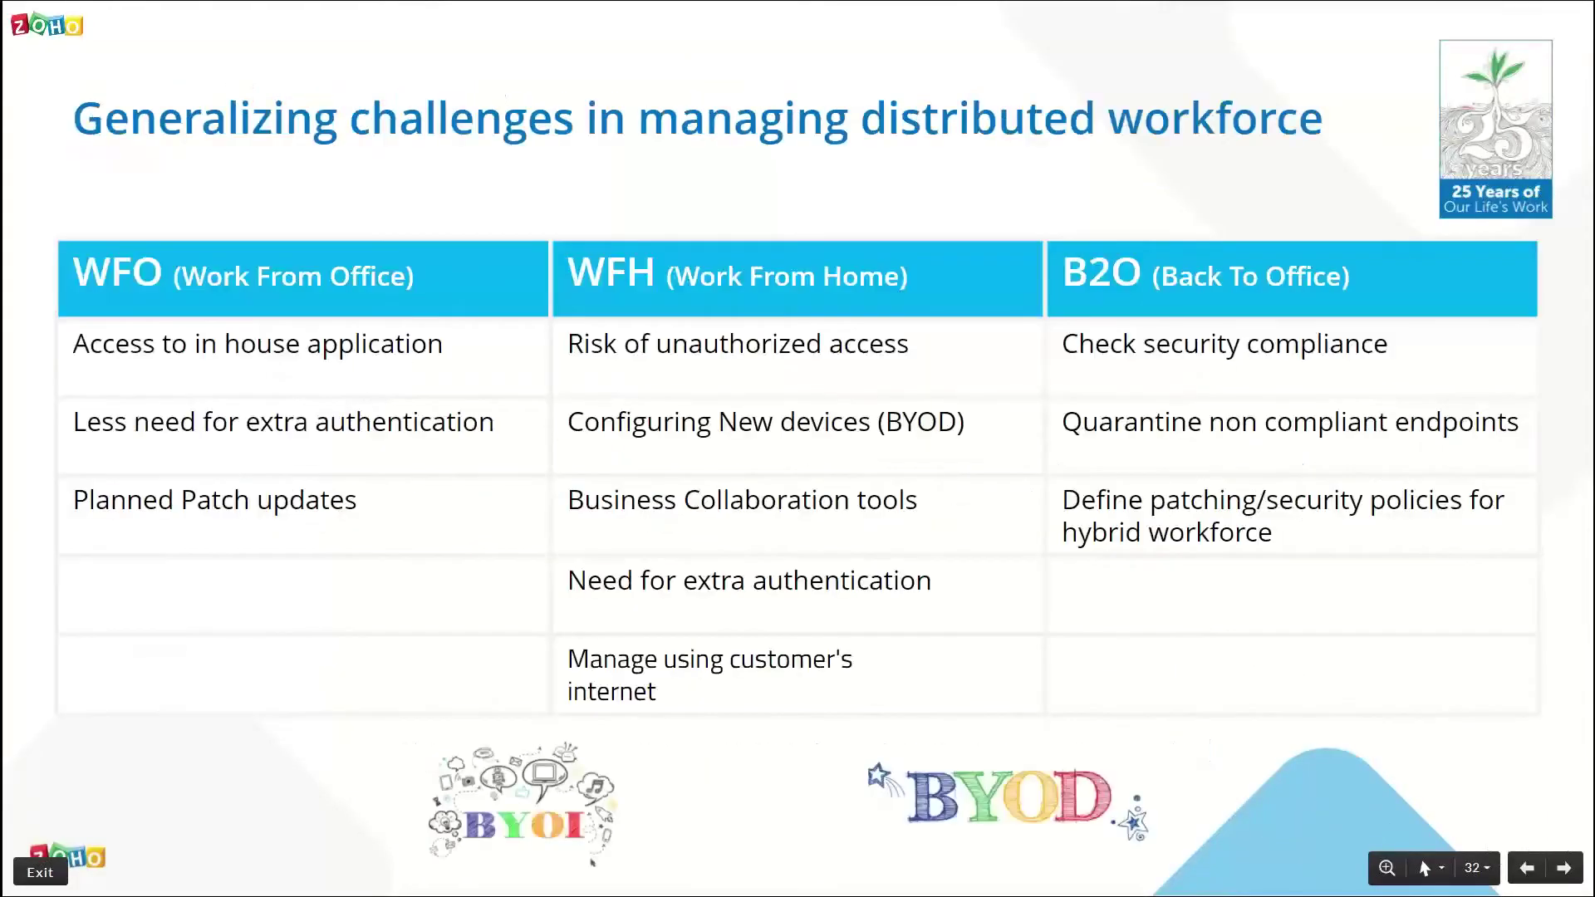
pyautogui.press('Right')
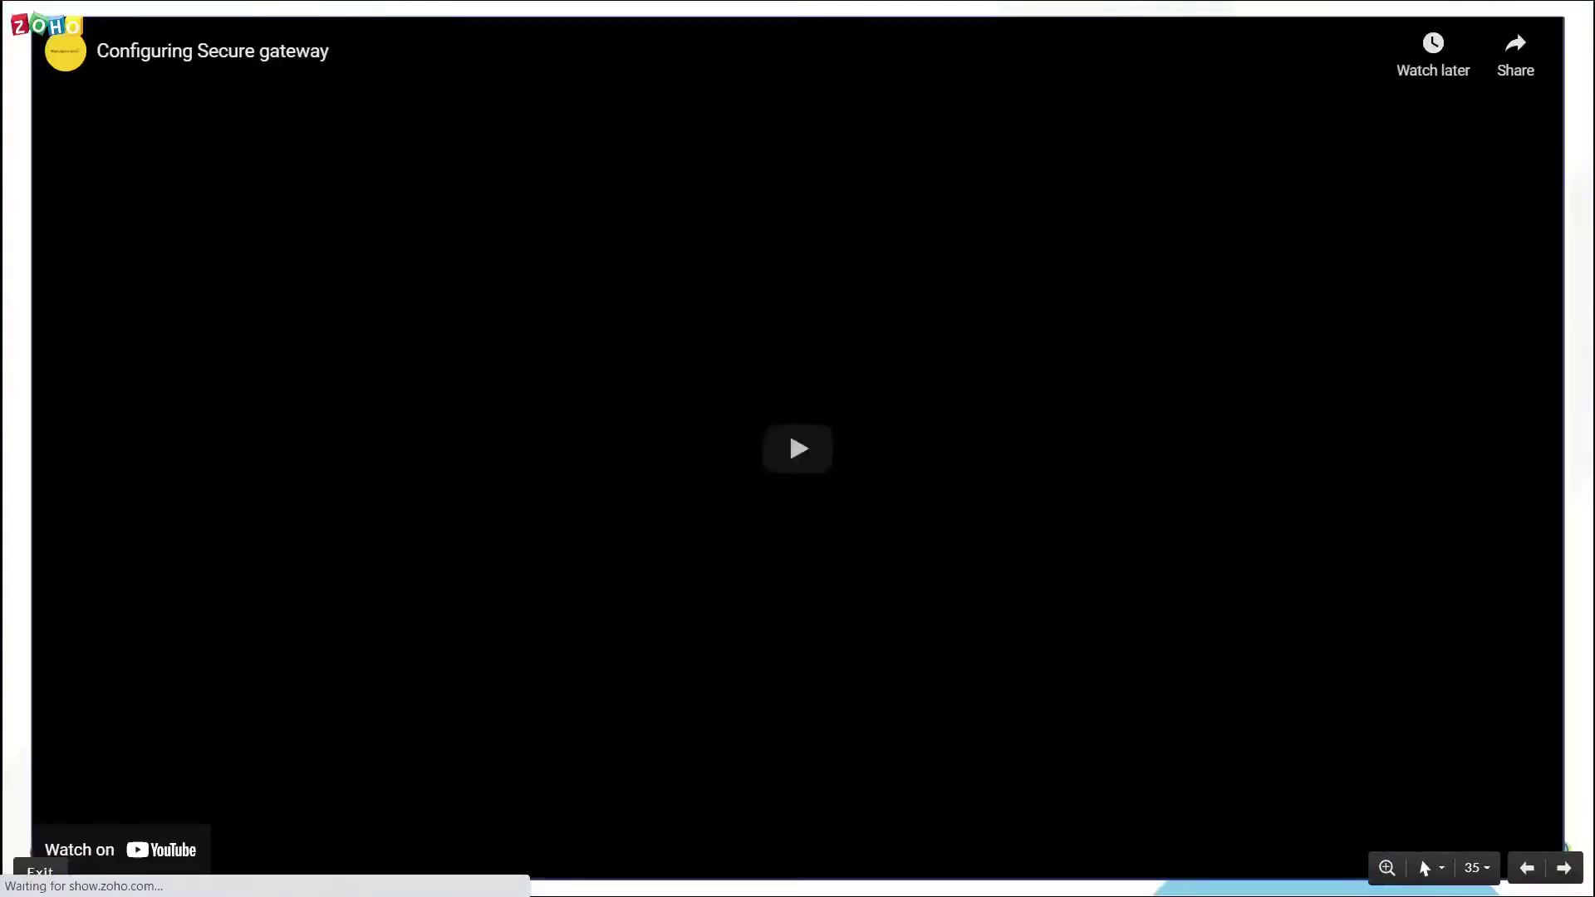
pyautogui.click(1138, 337)
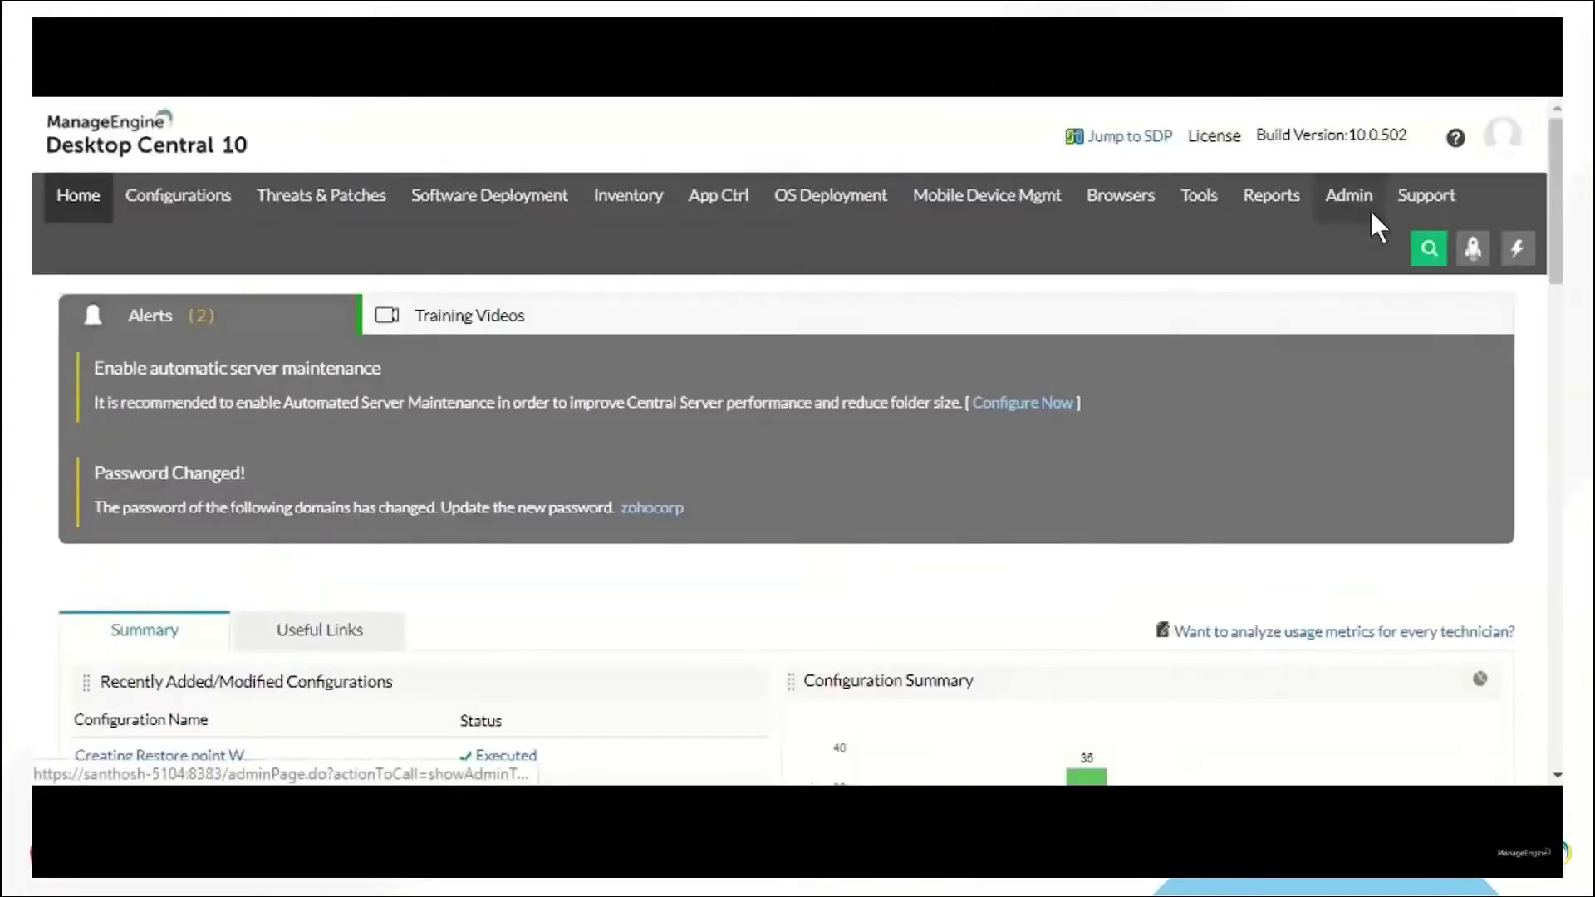
# Open Admin > NAT Settings and check the NAT device's Public FQDN field
pyautogui.click(1372, 213)
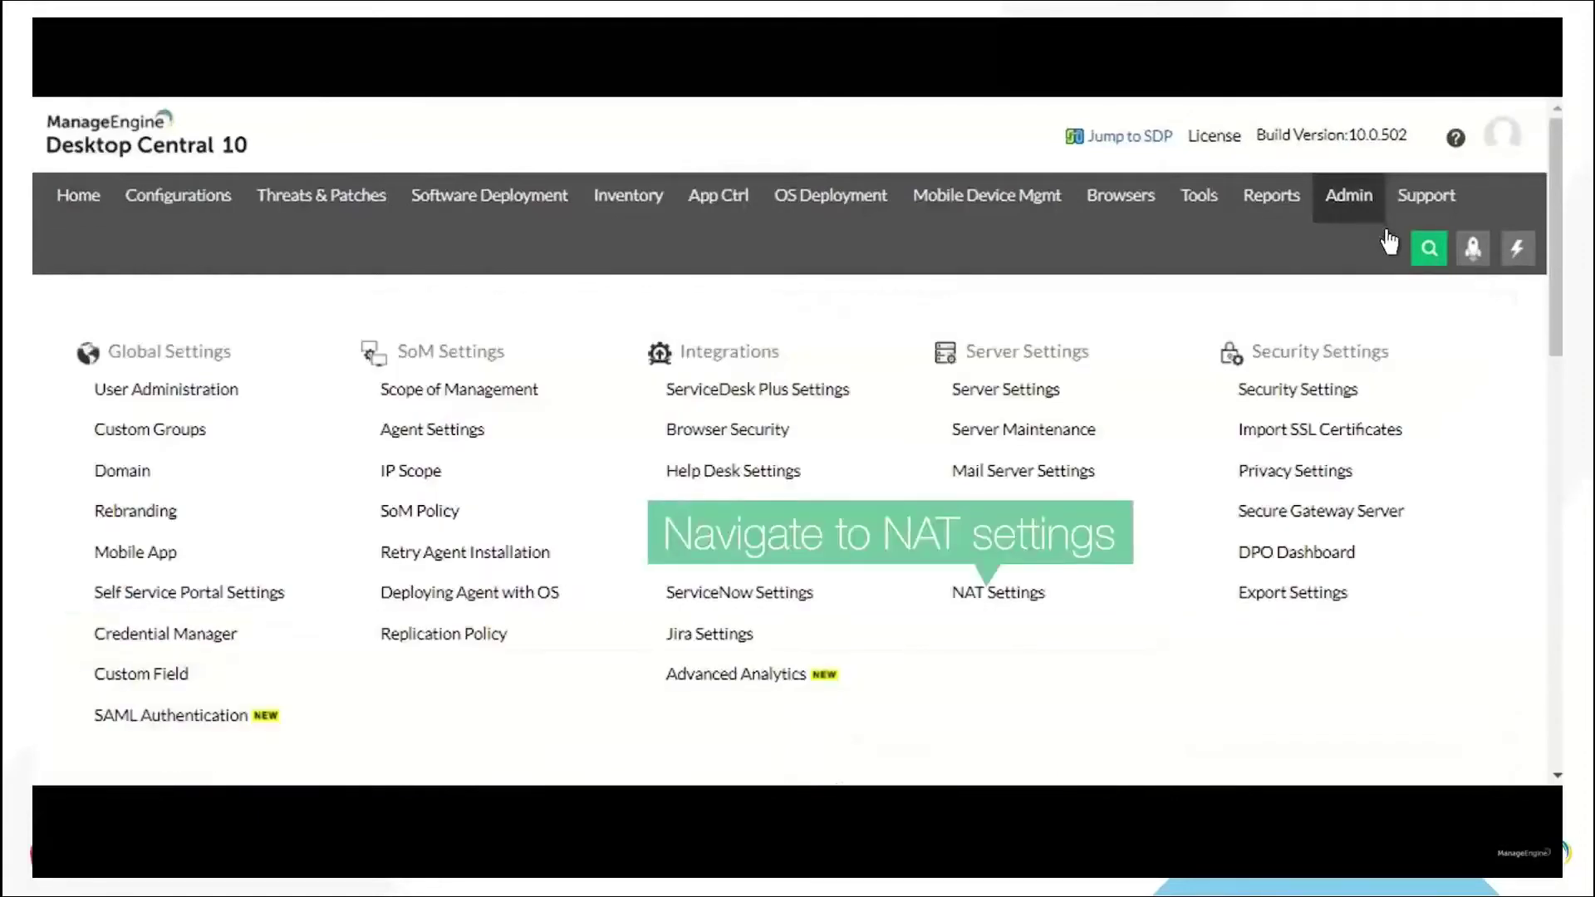
pyautogui.click(1031, 611)
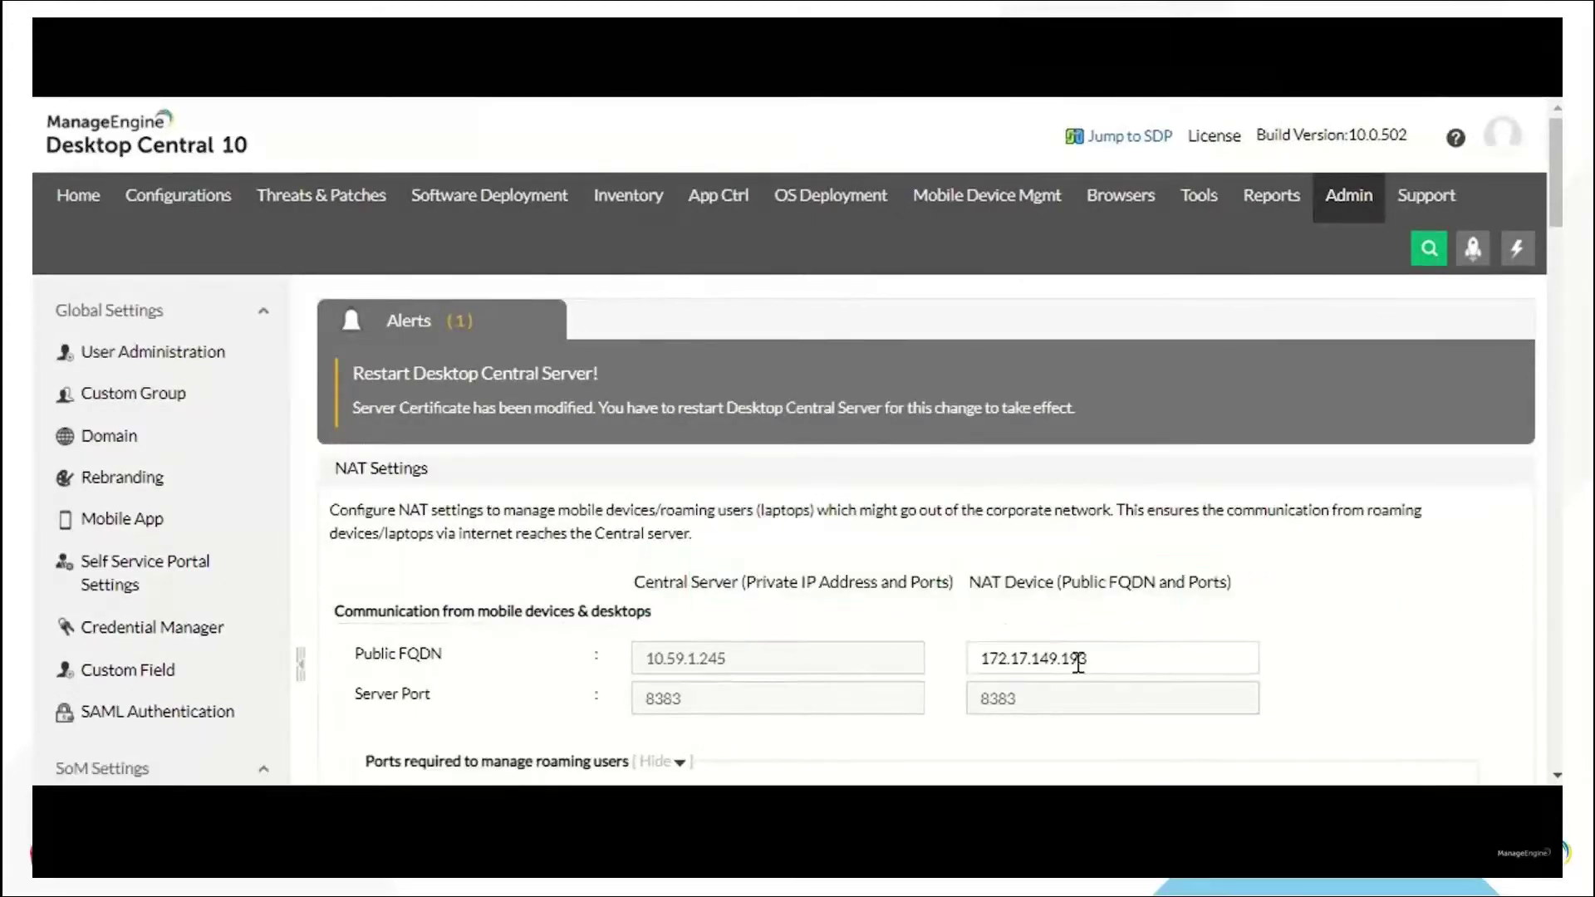
pyautogui.moveTo(1078, 662); pyautogui.dragTo(1023, 656)
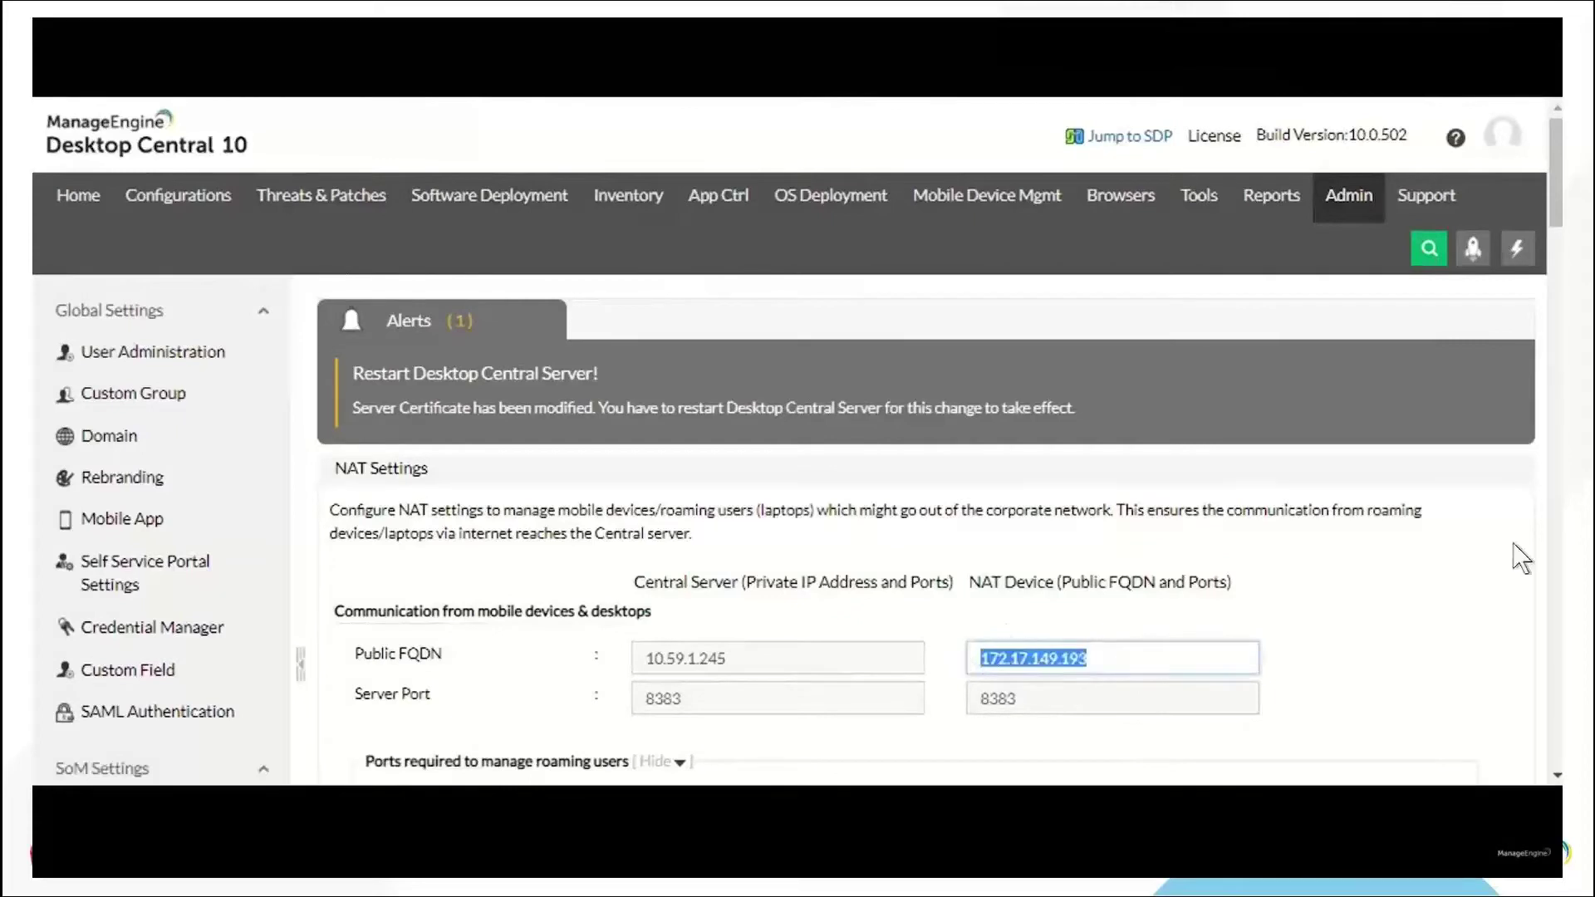
pyautogui.scroll(-4, 1520, 559)
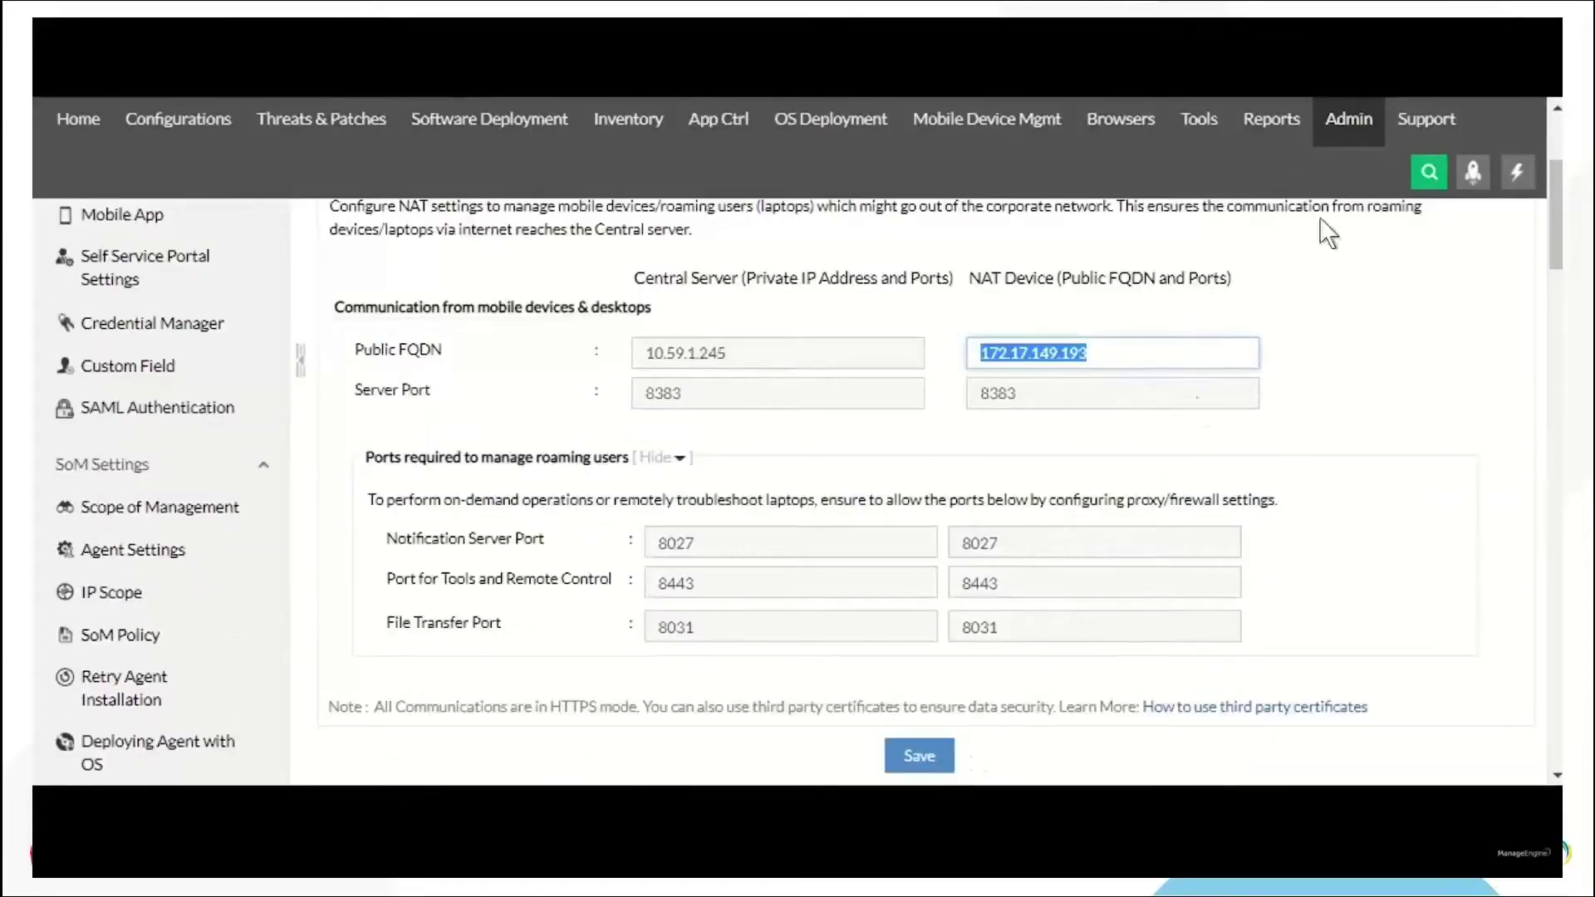
# Open Admin > Secure Gateway Server and scroll through its download and configuration steps
pyautogui.click(1358, 145)
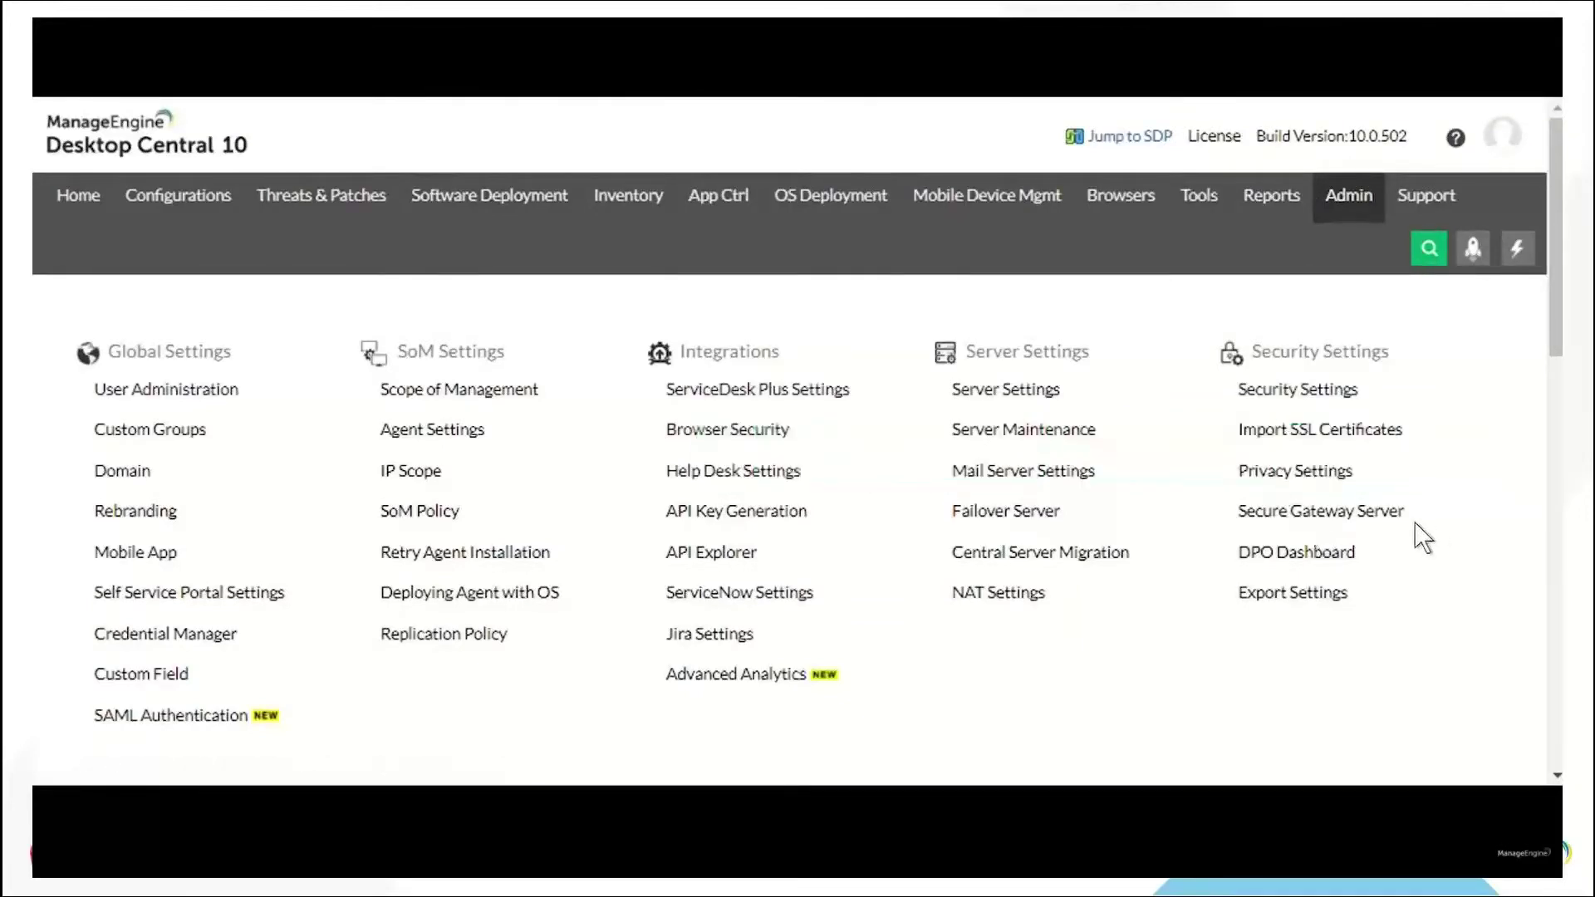
pyautogui.moveTo(1406, 515); pyautogui.dragTo(1250, 520)
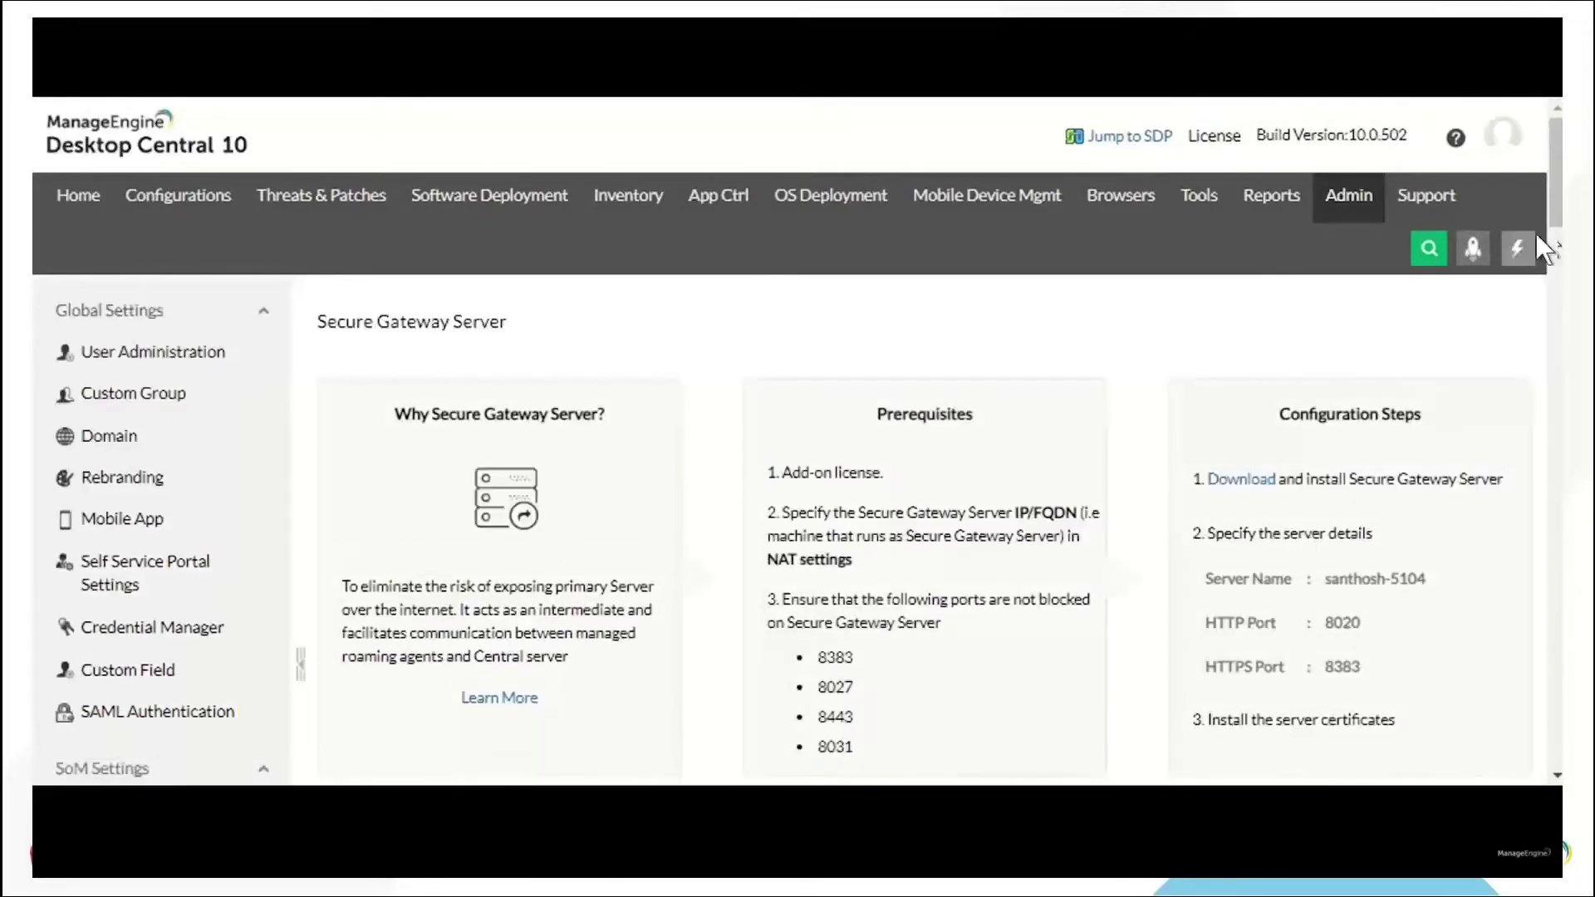
pyautogui.scroll(-3, 1549, 233)
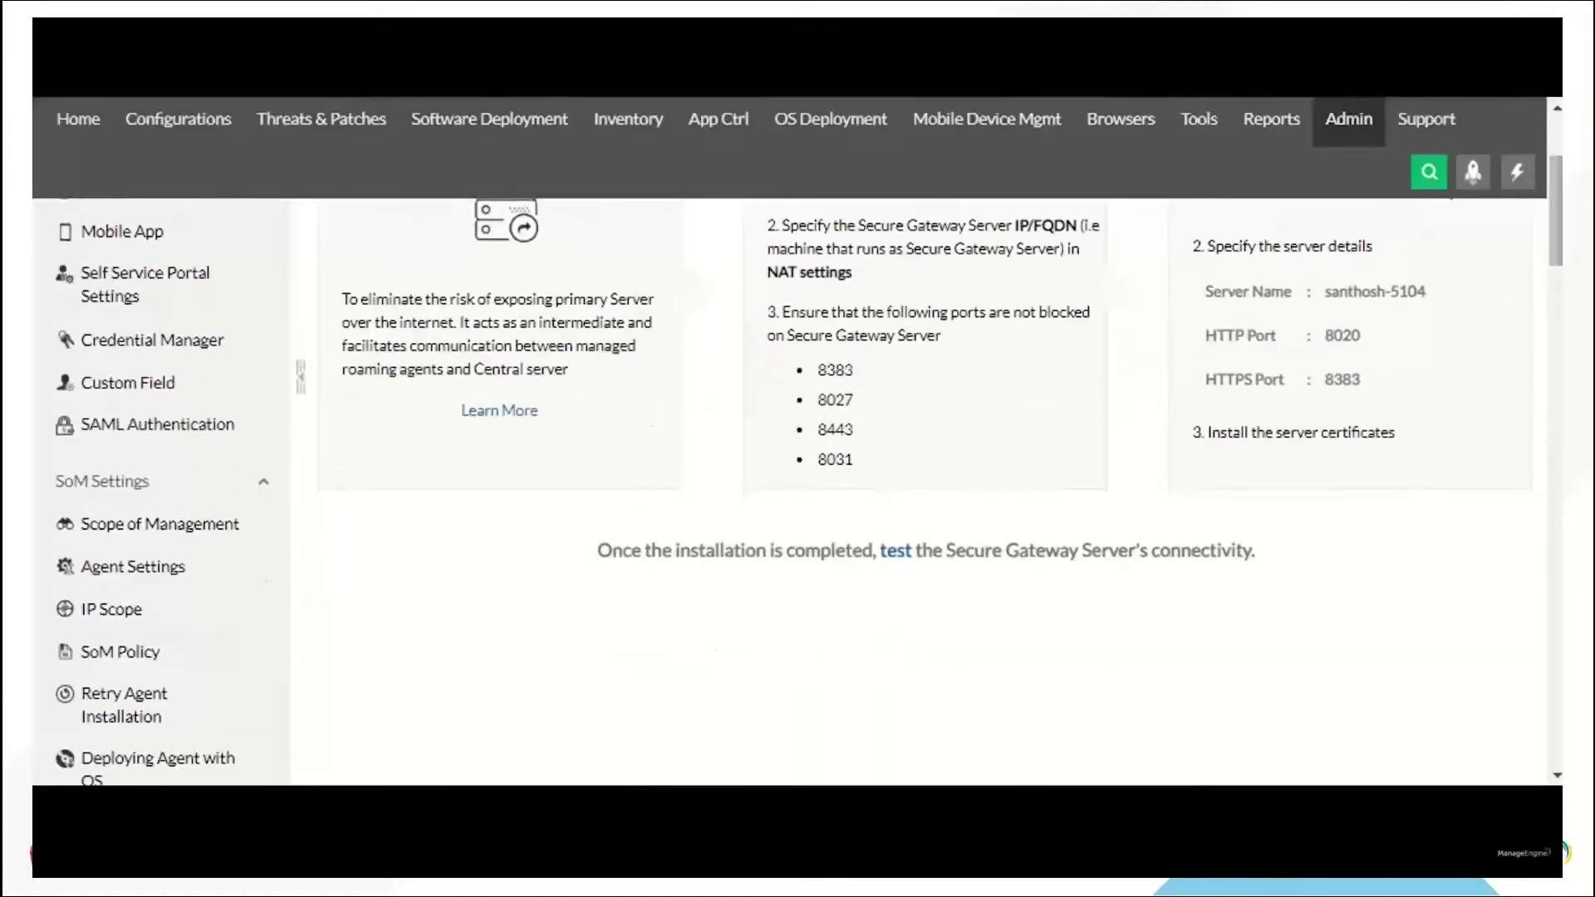
pyautogui.scroll(3, 913, 490)
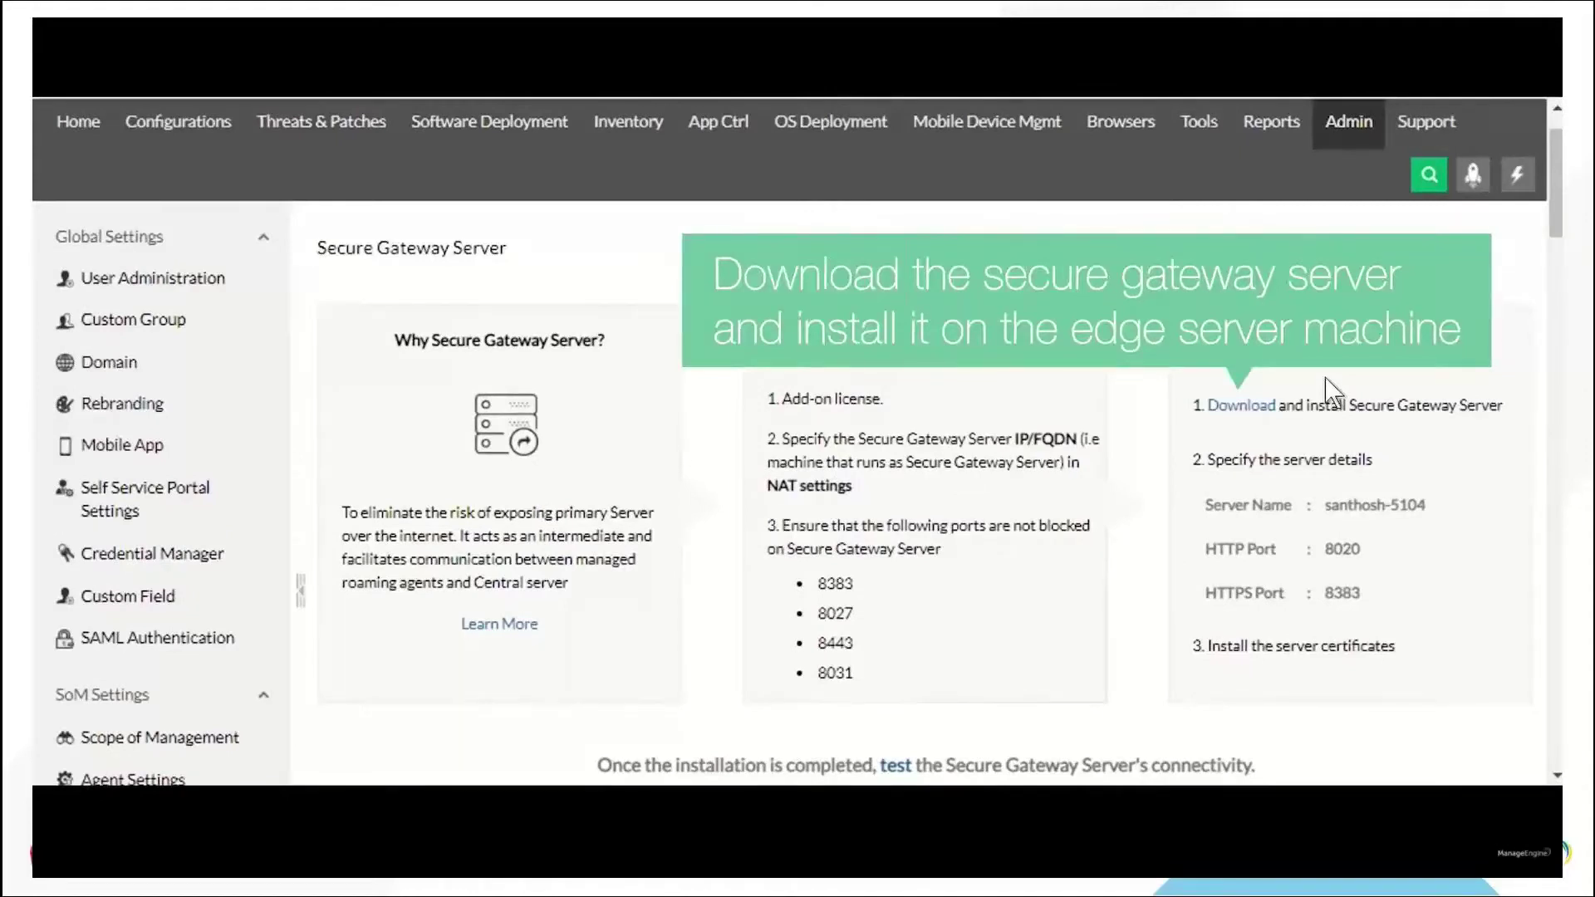
# Run the downloaded SecureGatewayServer installer from Downloads and install it to the default destination folder
pyautogui.moveTo(1280, 409); pyautogui.dragTo(1198, 406)
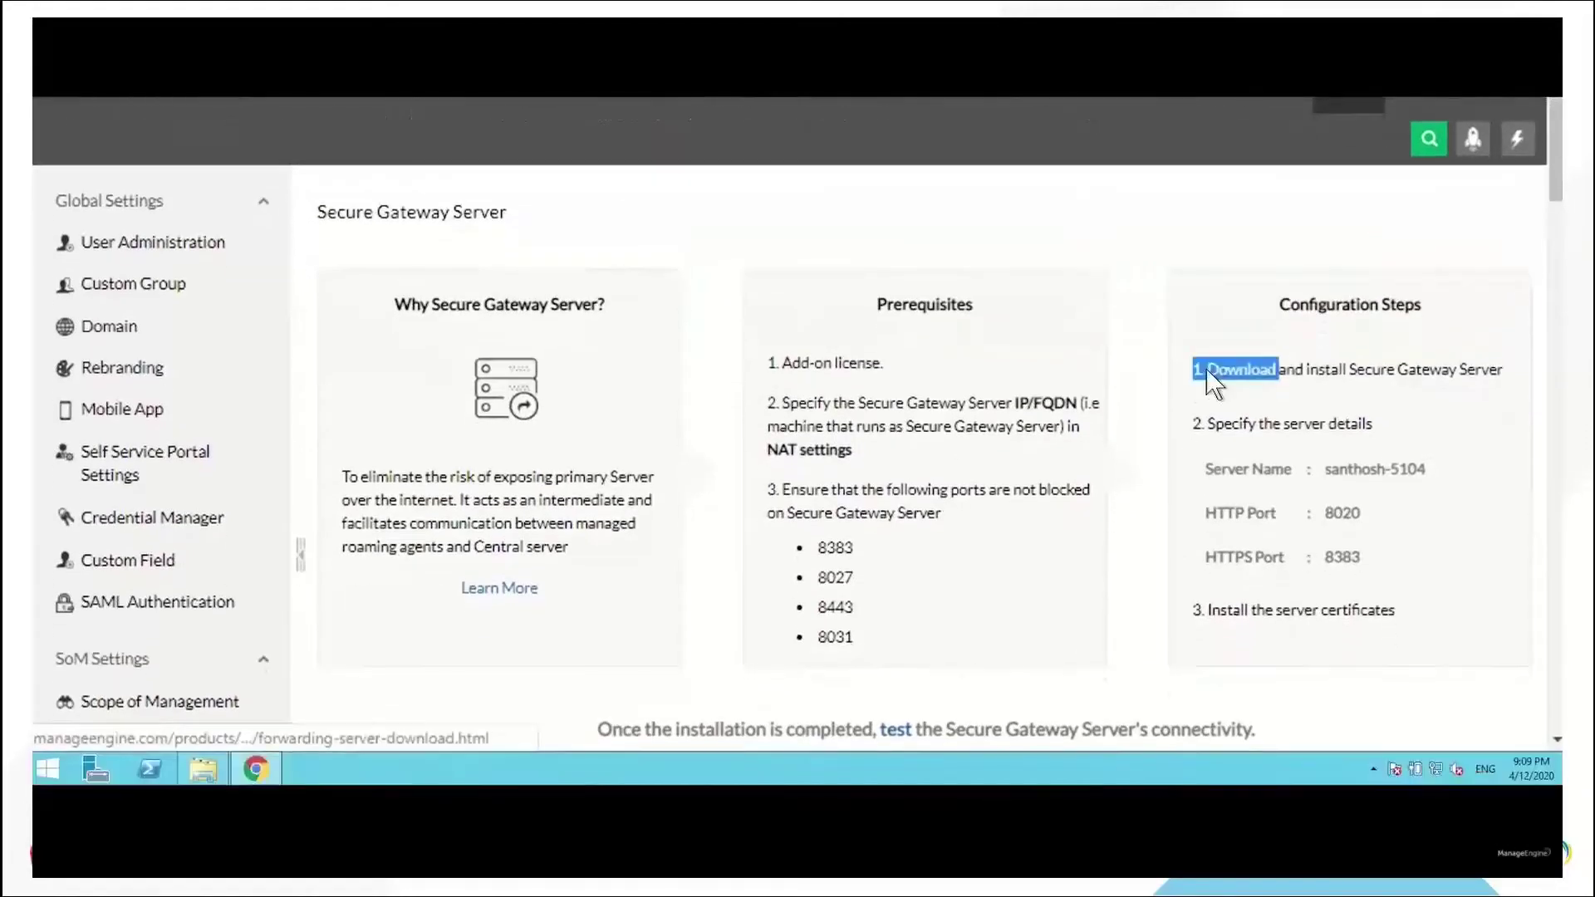
pyautogui.click(211, 744)
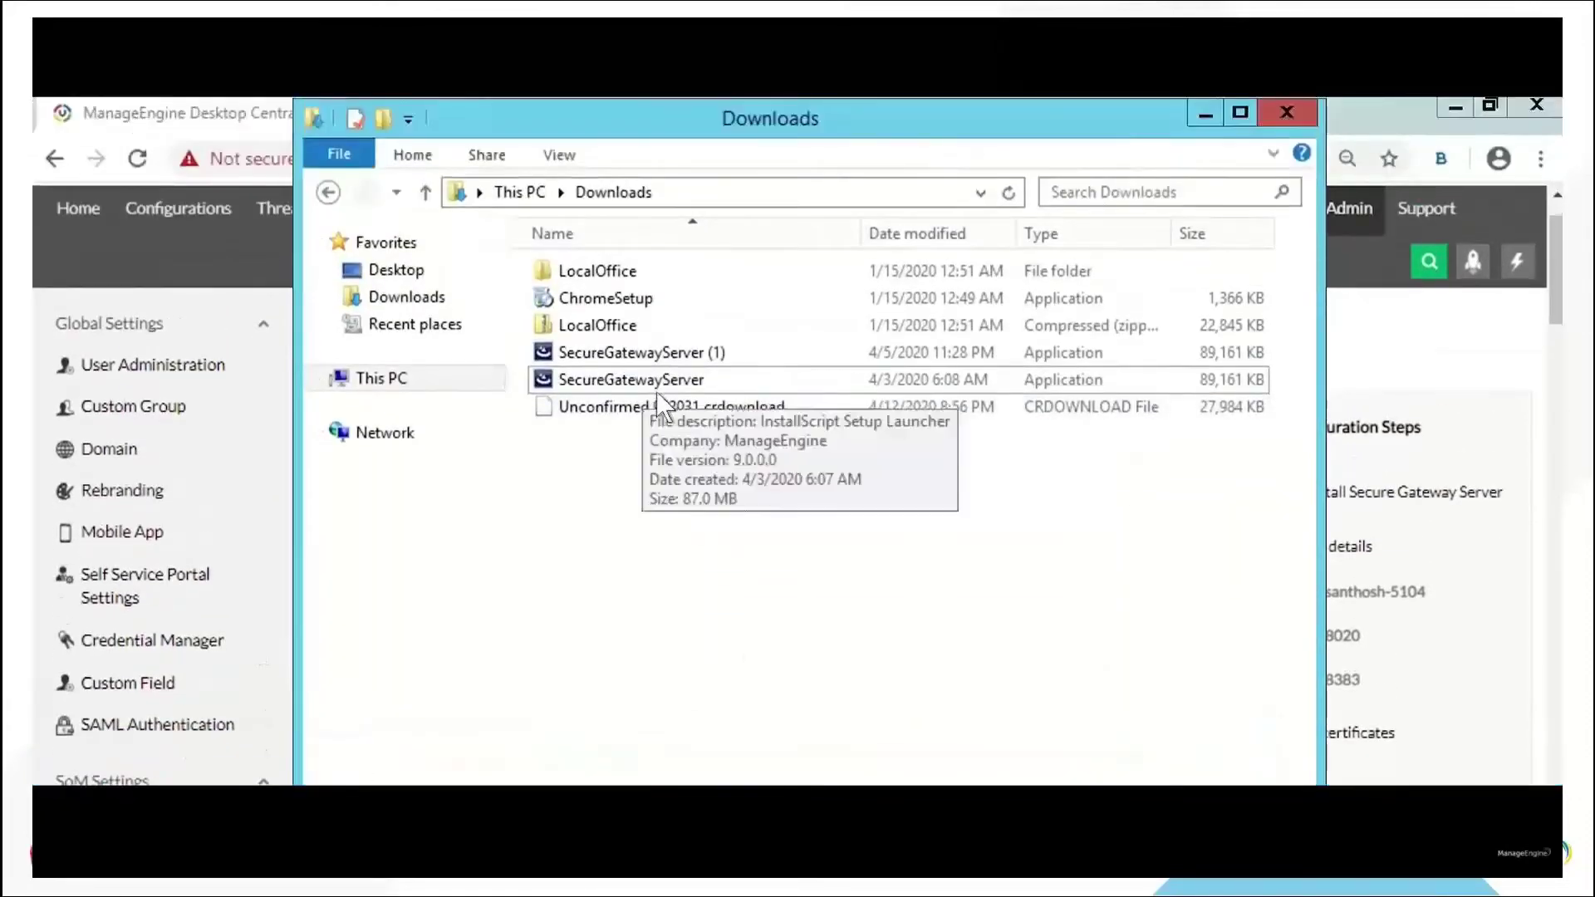
pyautogui.doubleClick(656, 388)
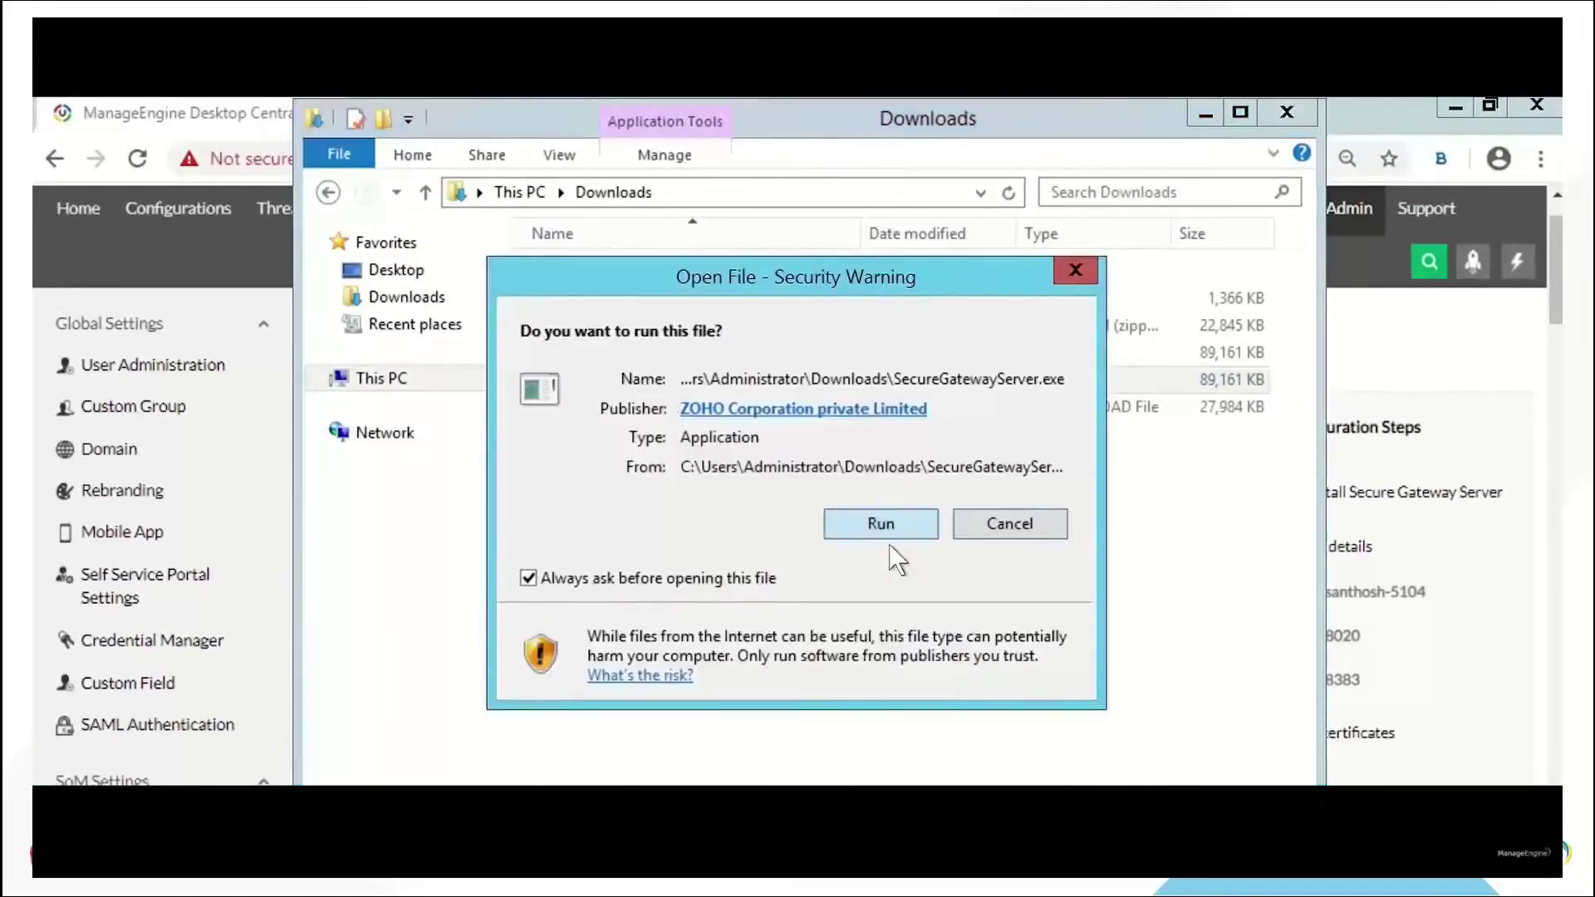
pyautogui.click(887, 536)
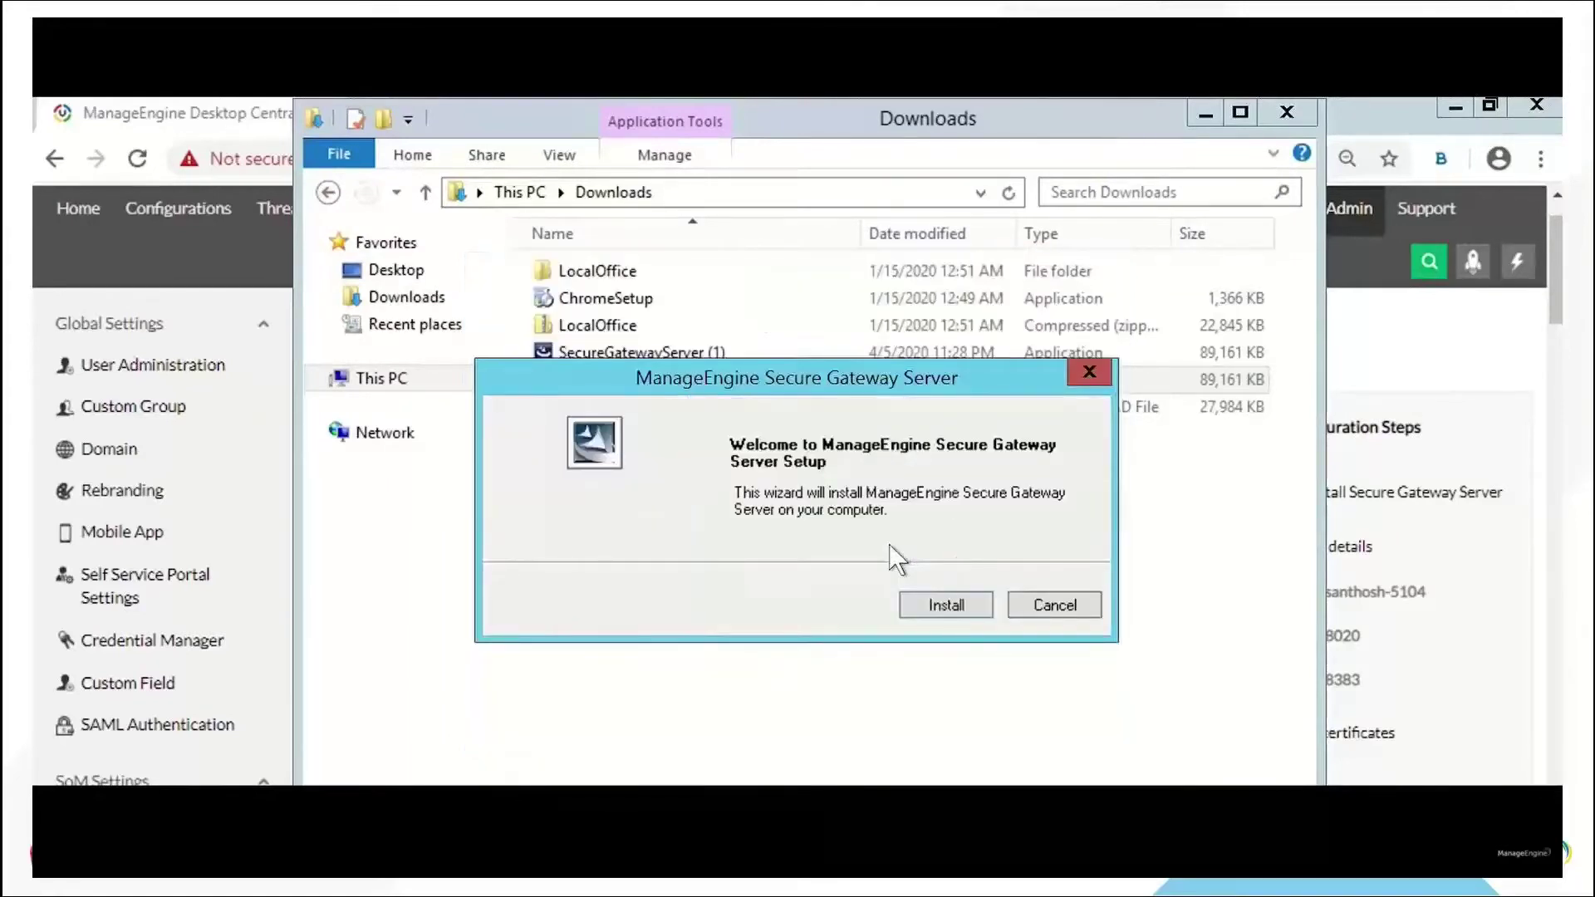
pyautogui.click(947, 621)
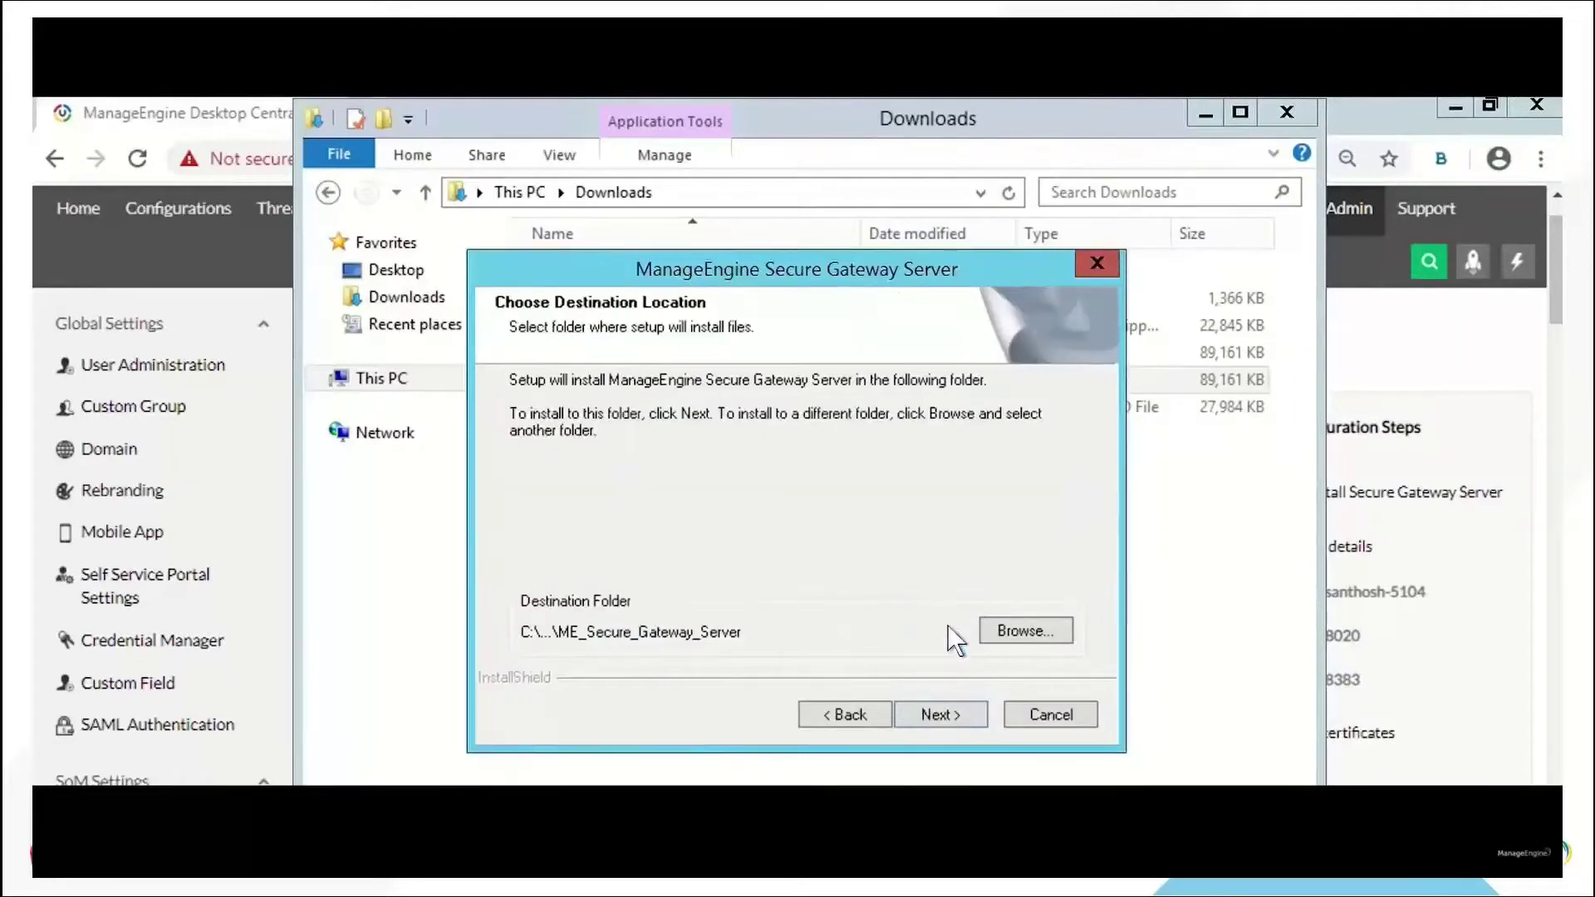
pyautogui.click(961, 714)
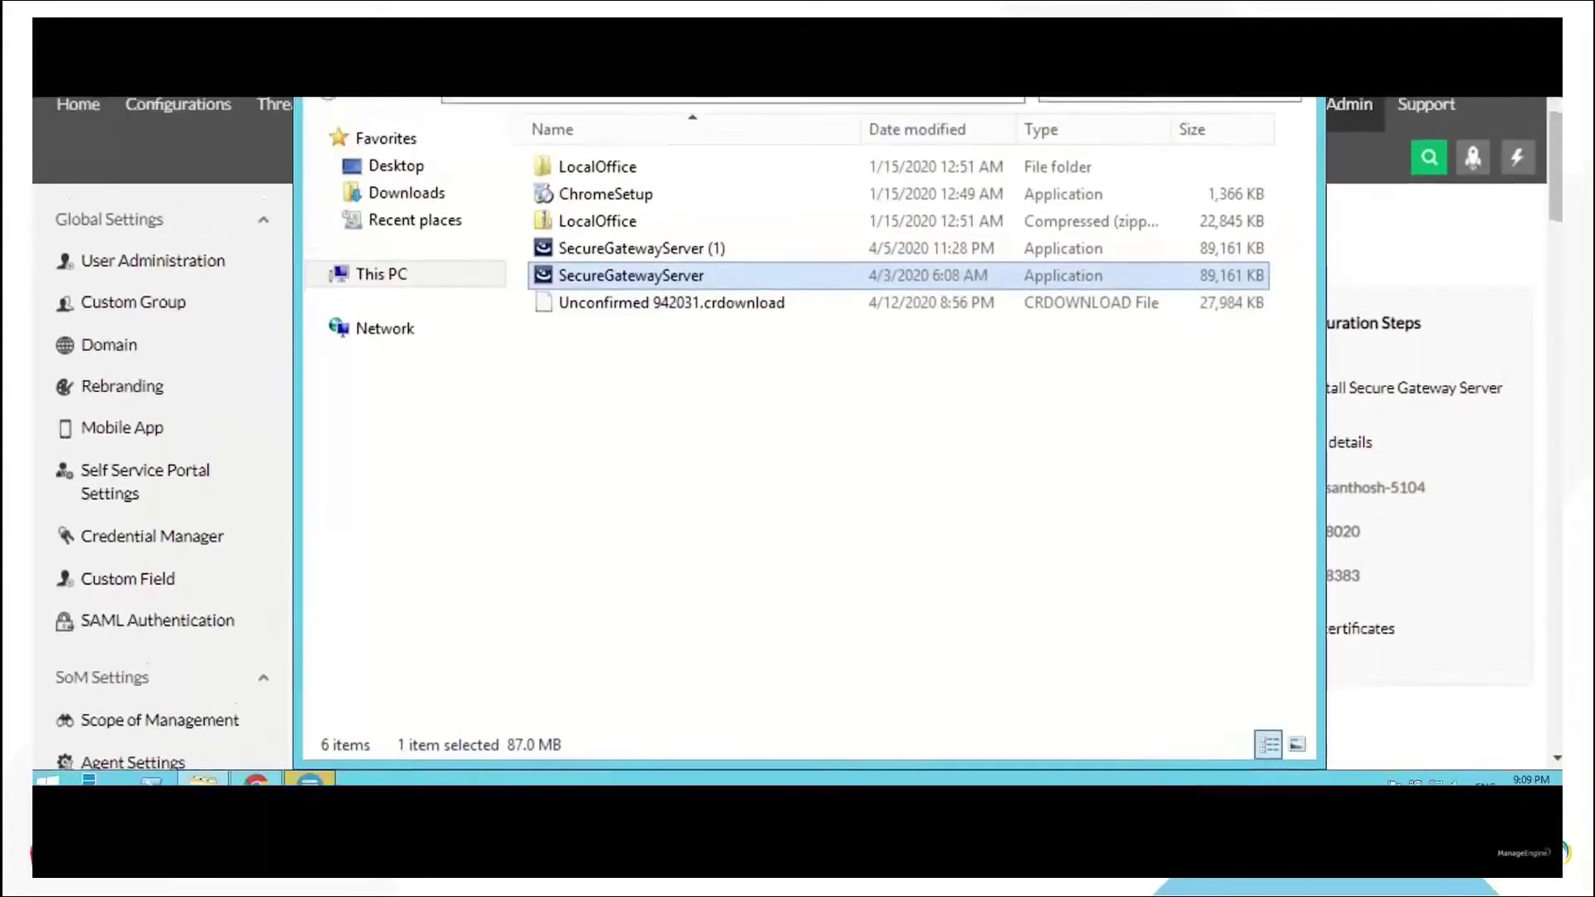
pyautogui.click(310, 769)
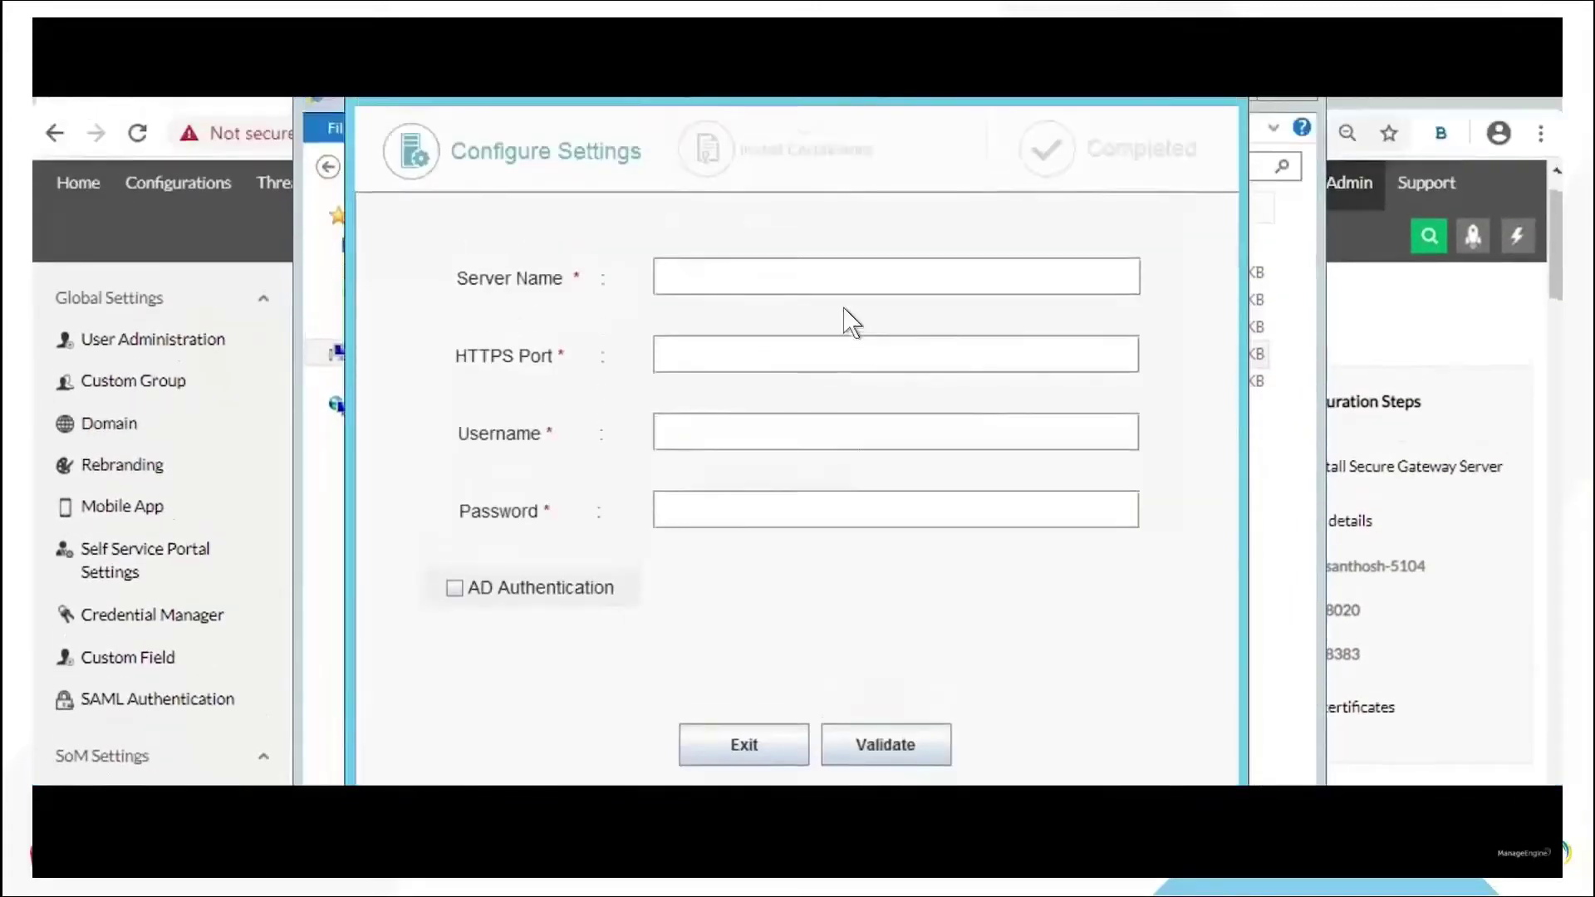
# Point the gateway at the Desktop Central server on HTTPS port 8383 with admin credentials, validate, and keep ports 8027/8443/8031
pyautogui.write('santhosh-')
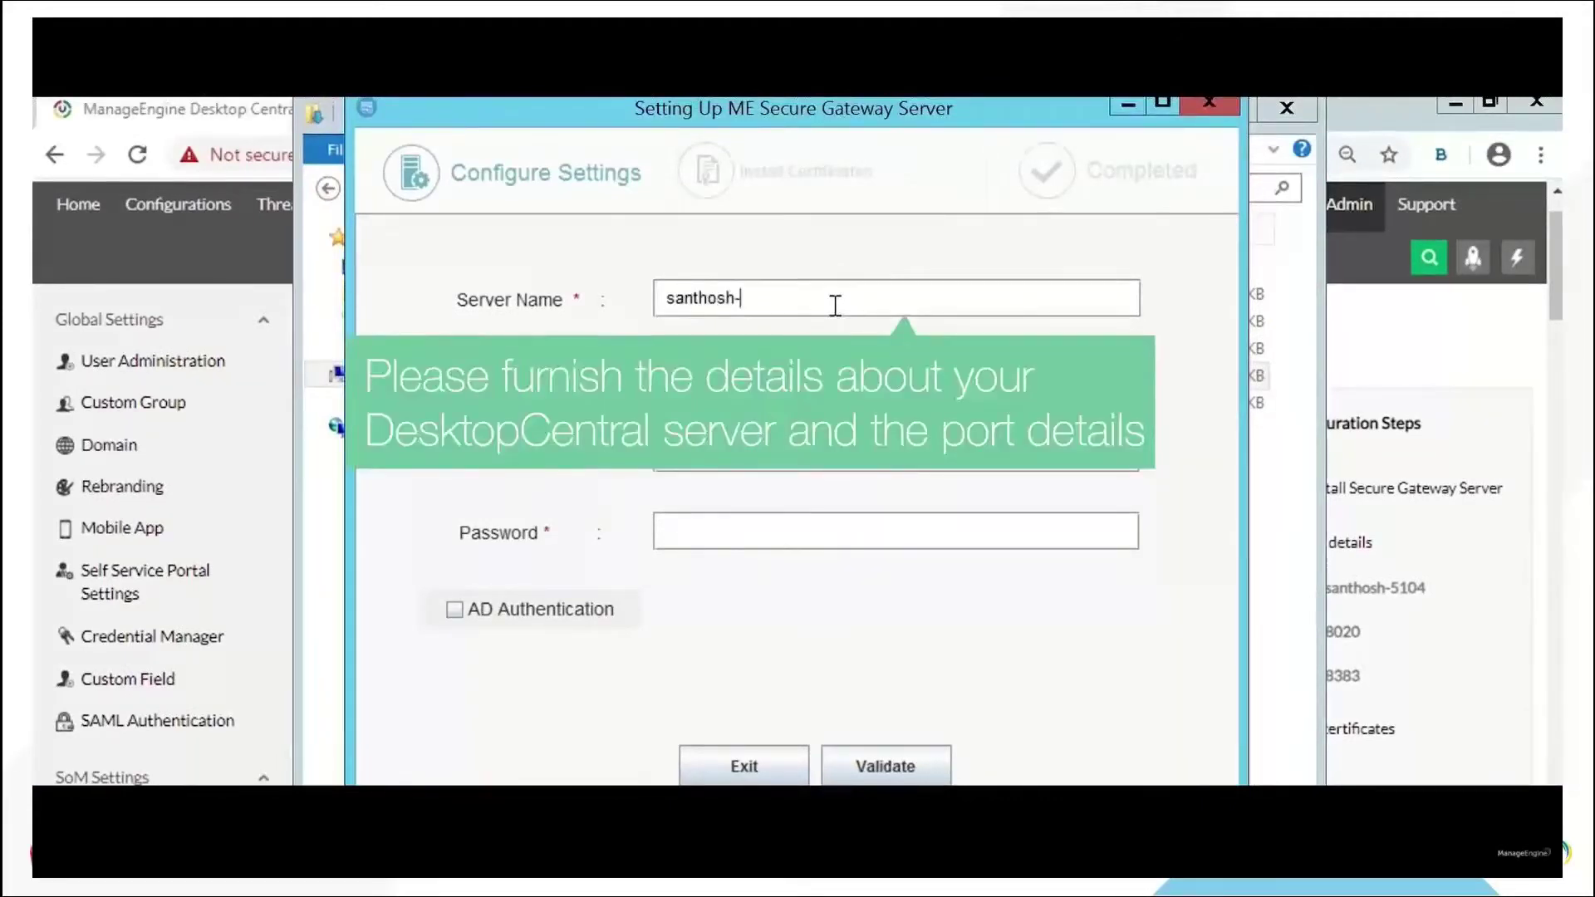
pyautogui.write('5104')
pyautogui.press('Tab')
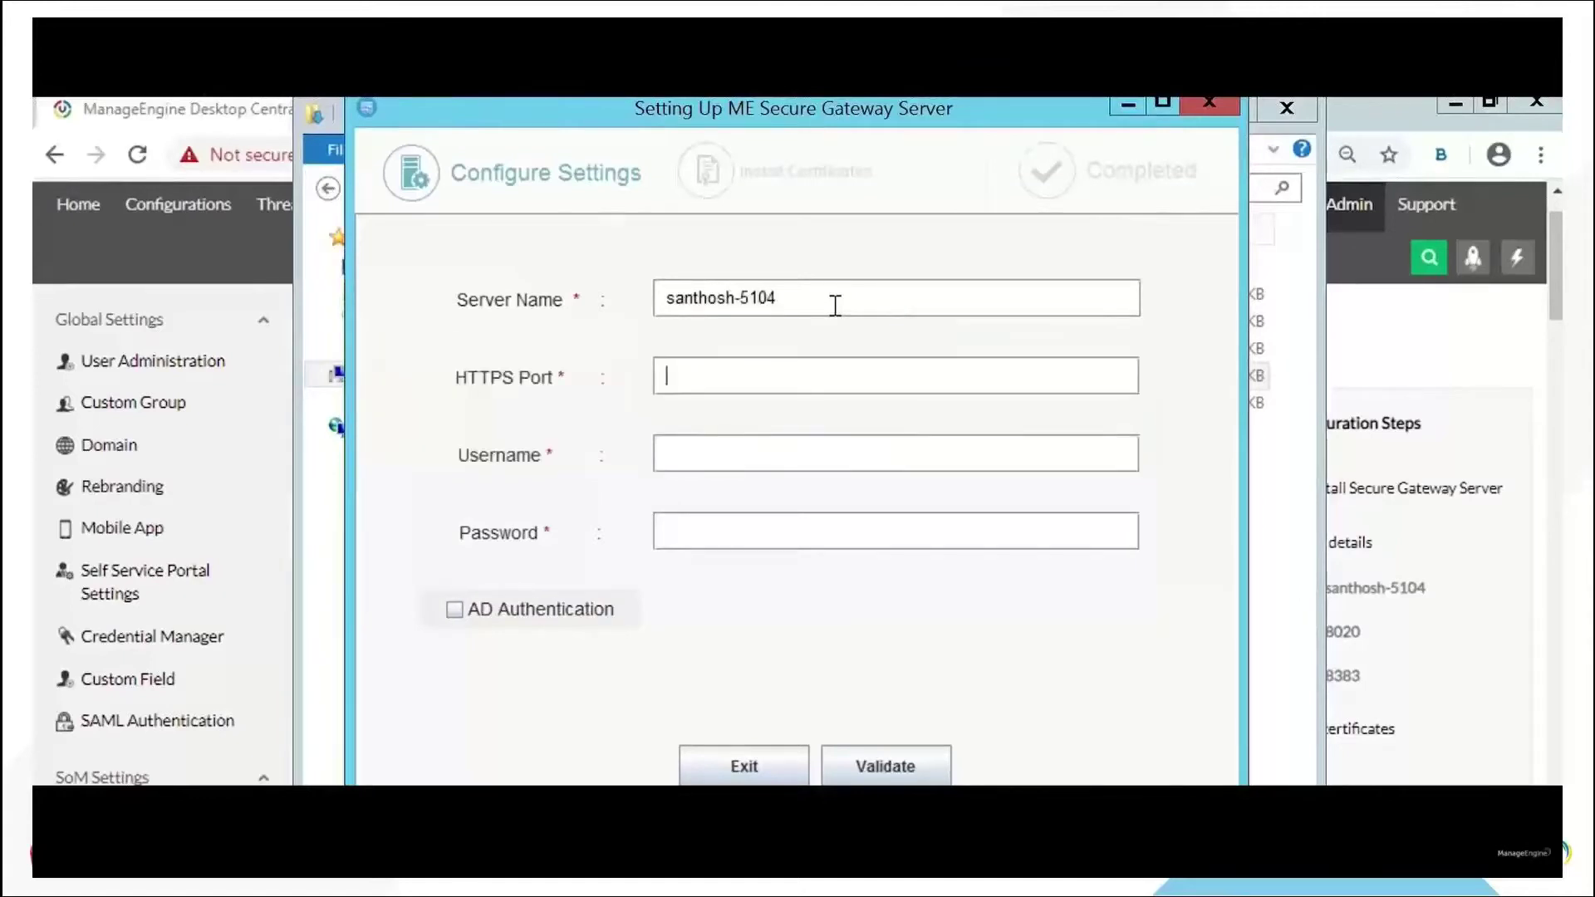
pyautogui.write('8383')
pyautogui.press('Tab')
pyautogui.write('admin')
pyautogui.press('Tab')
pyautogui.write('••••')
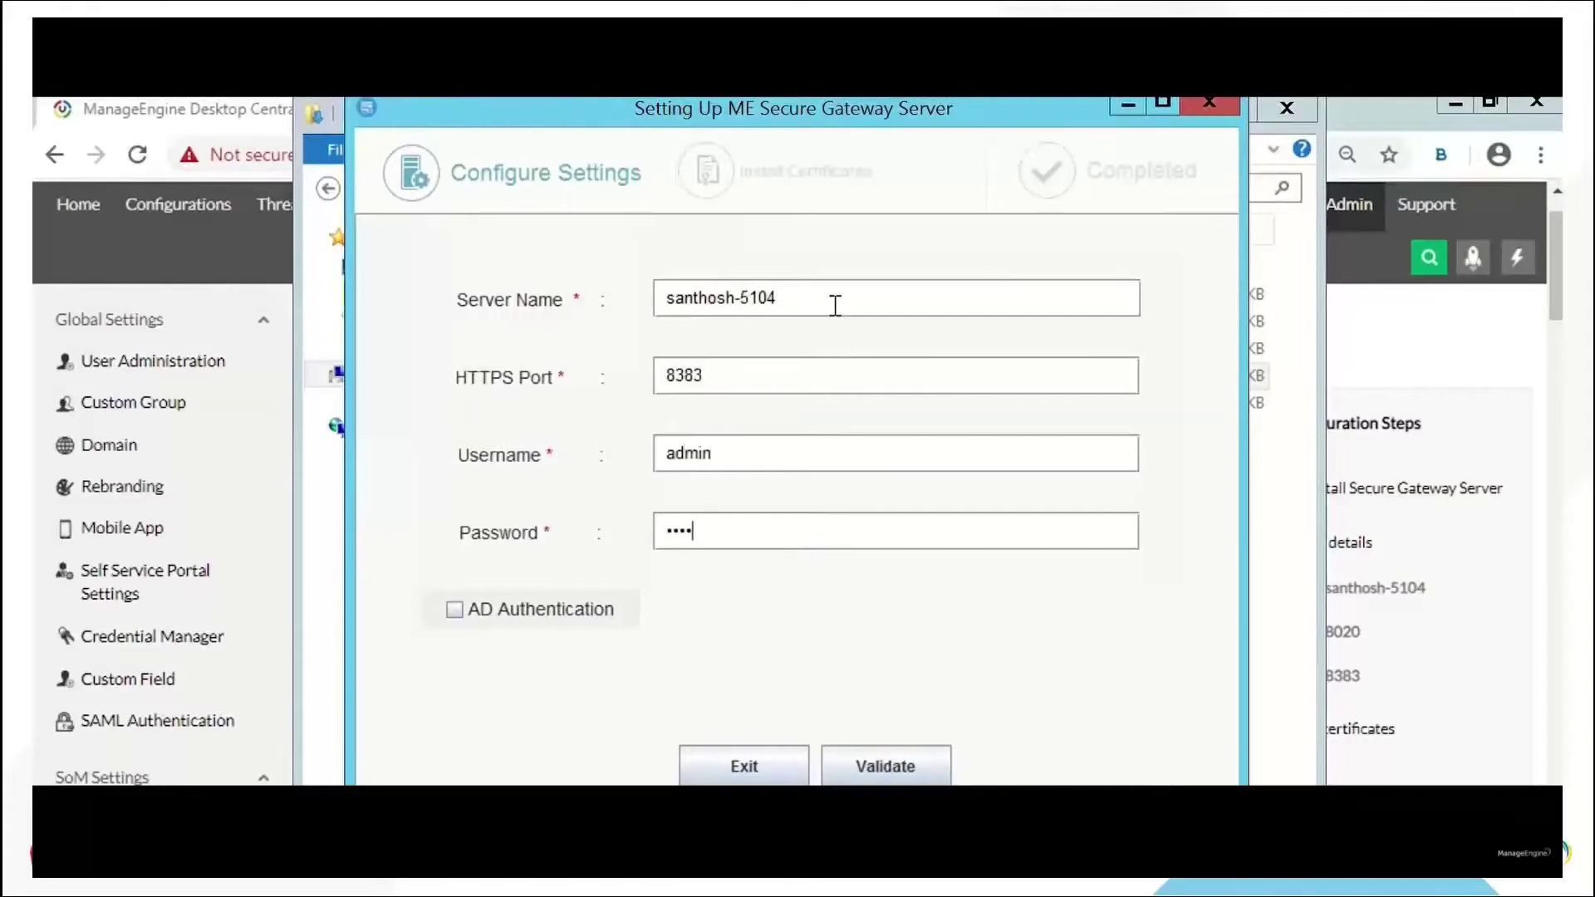
pyautogui.write('•')
pyautogui.click(905, 779)
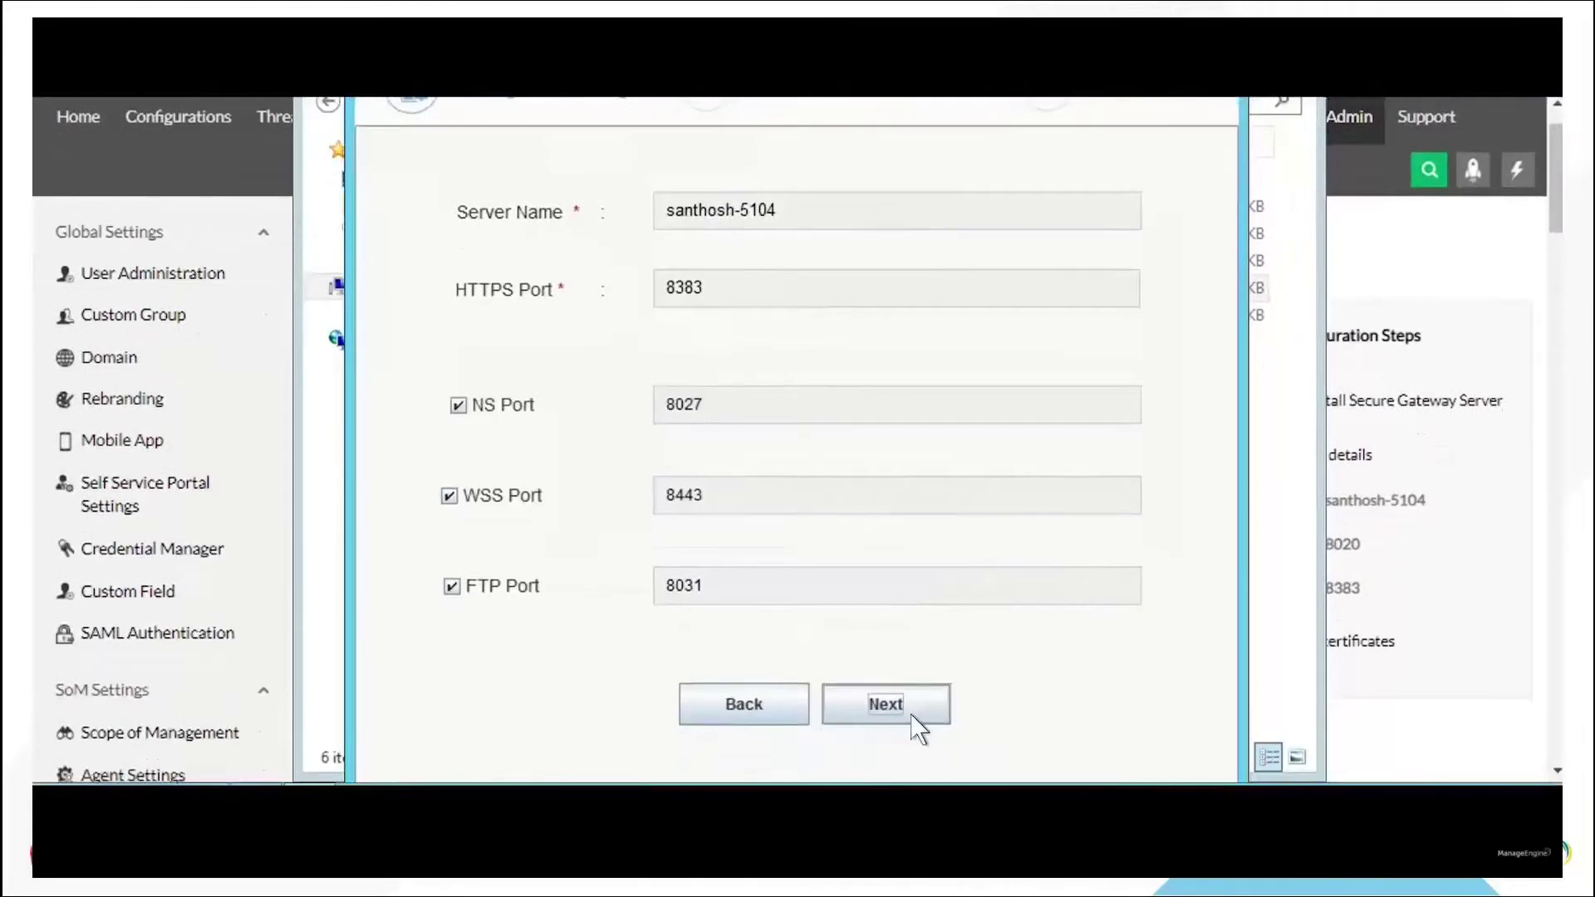
pyautogui.click(913, 720)
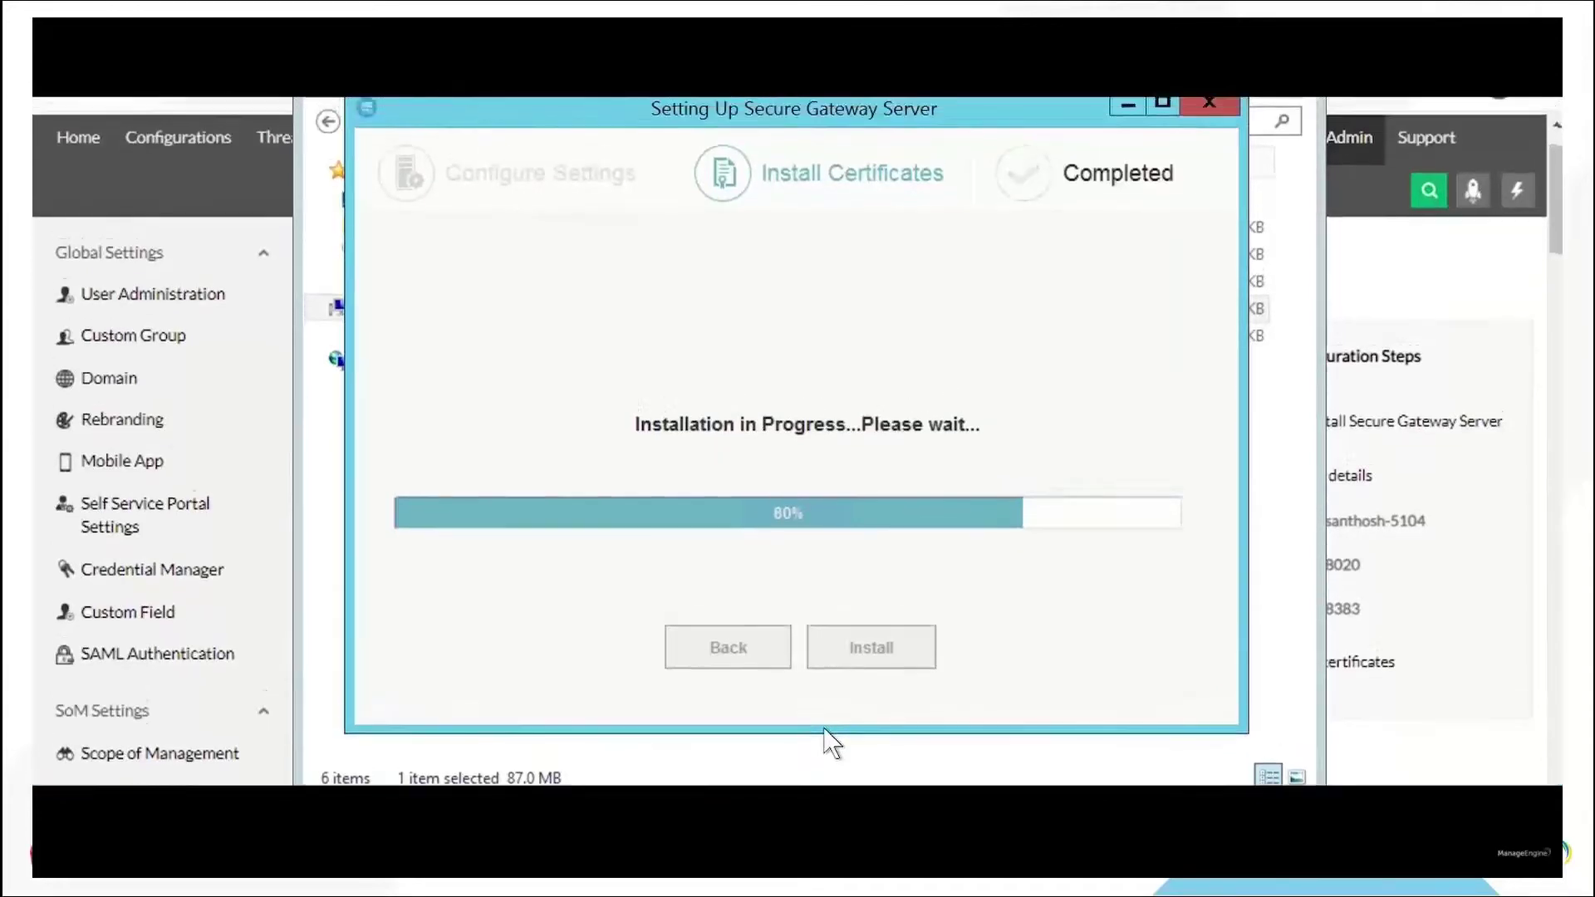
# Finish the gateway setup, minimize the Downloads window, and return to Desktop Central's Admin page
pyautogui.click(822, 700)
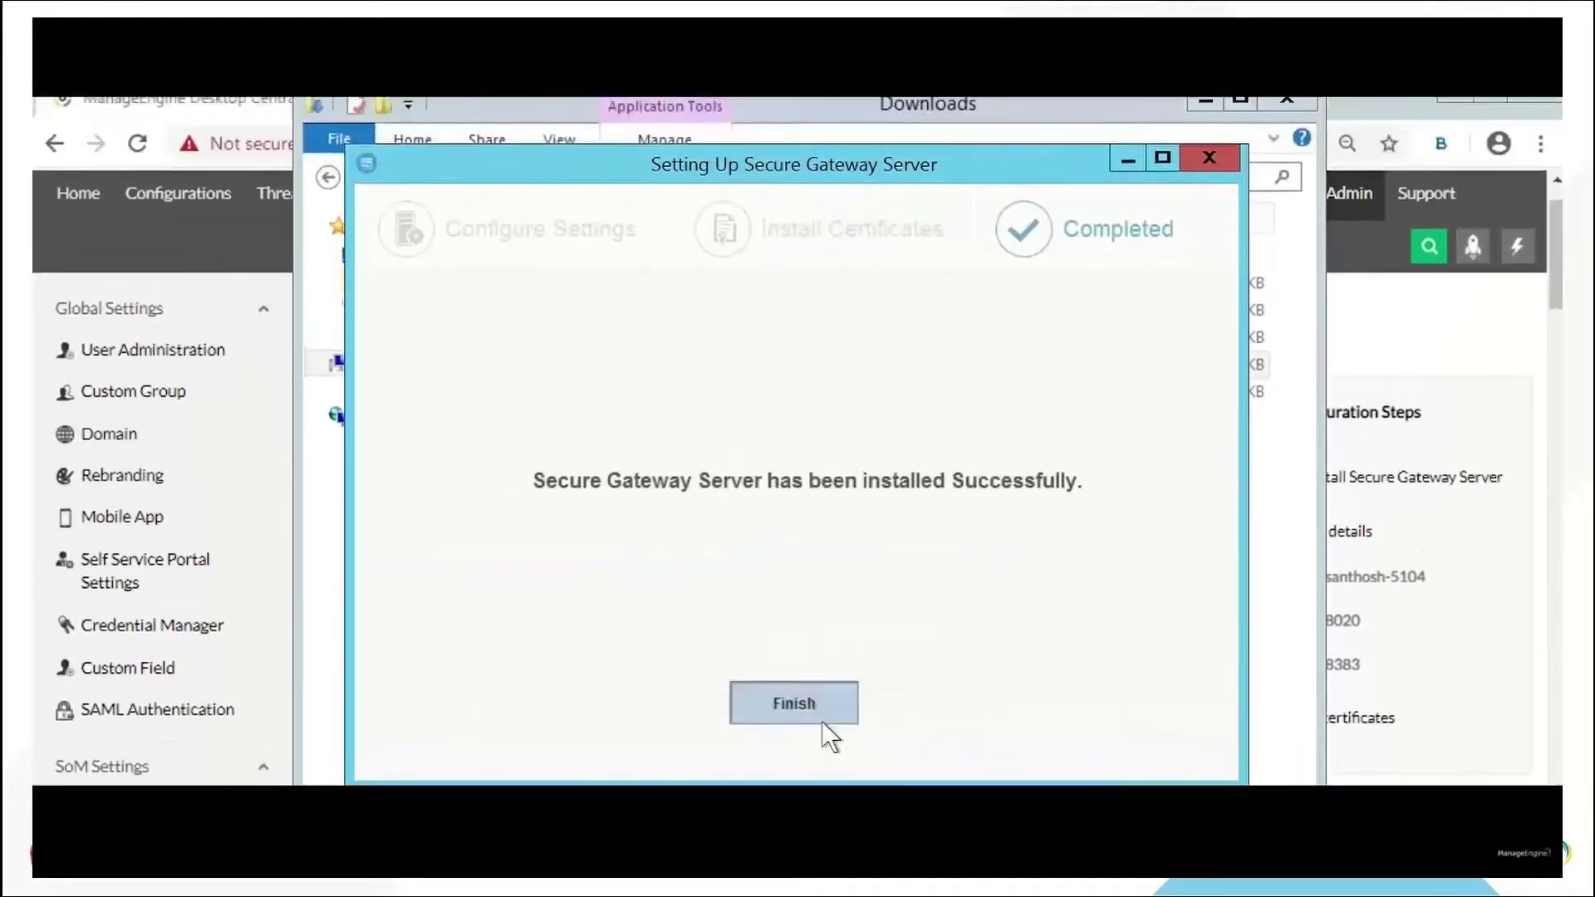
pyautogui.click(1208, 103)
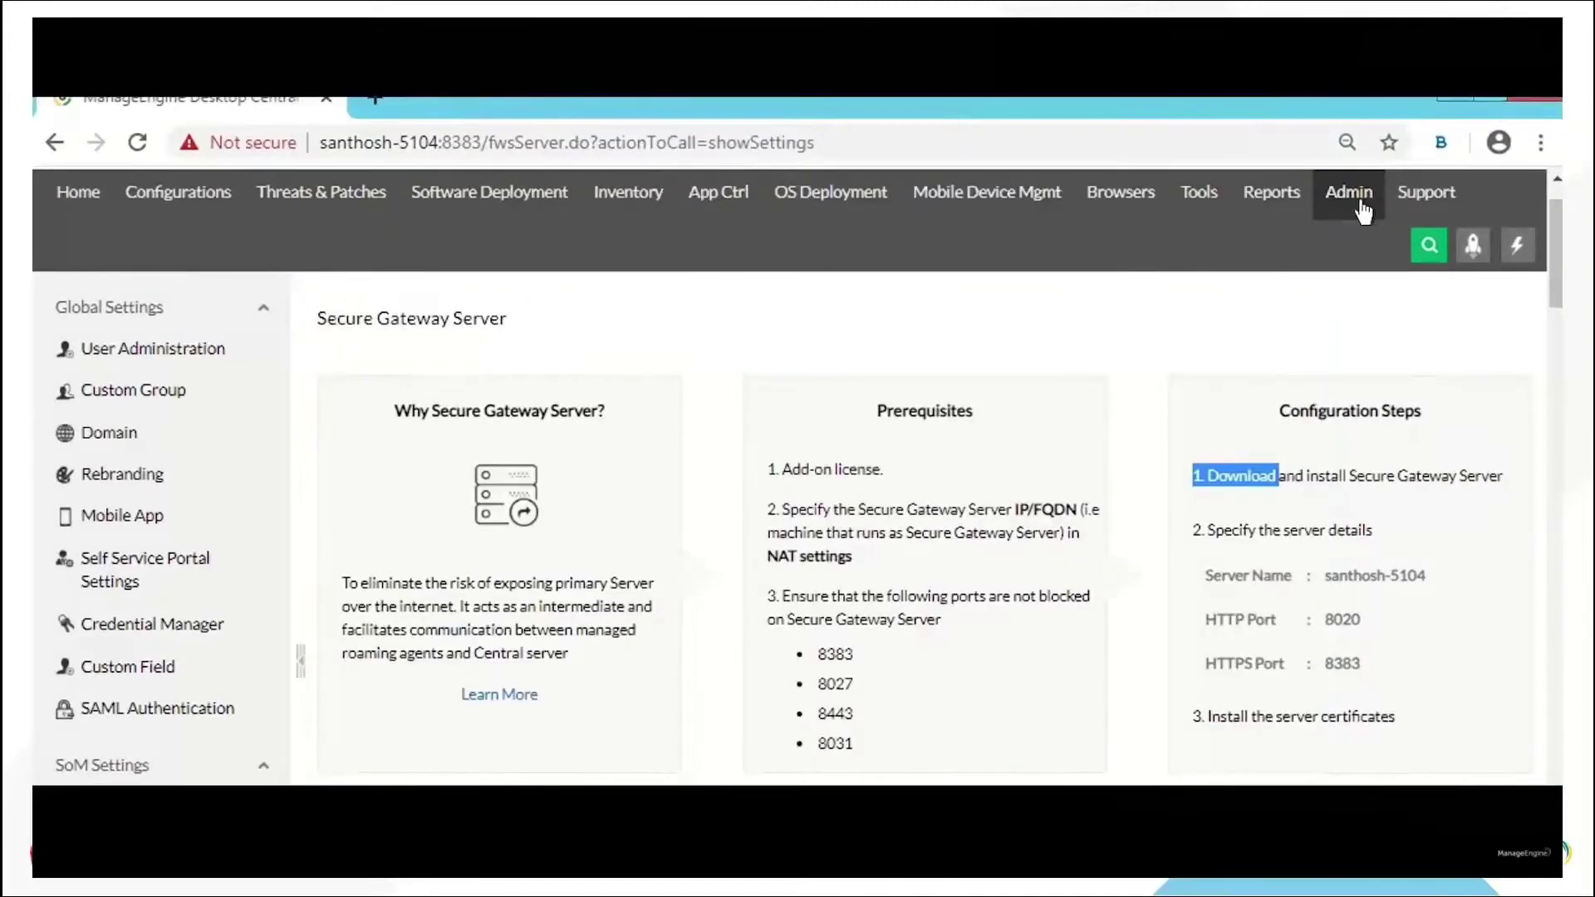
pyautogui.click(1353, 207)
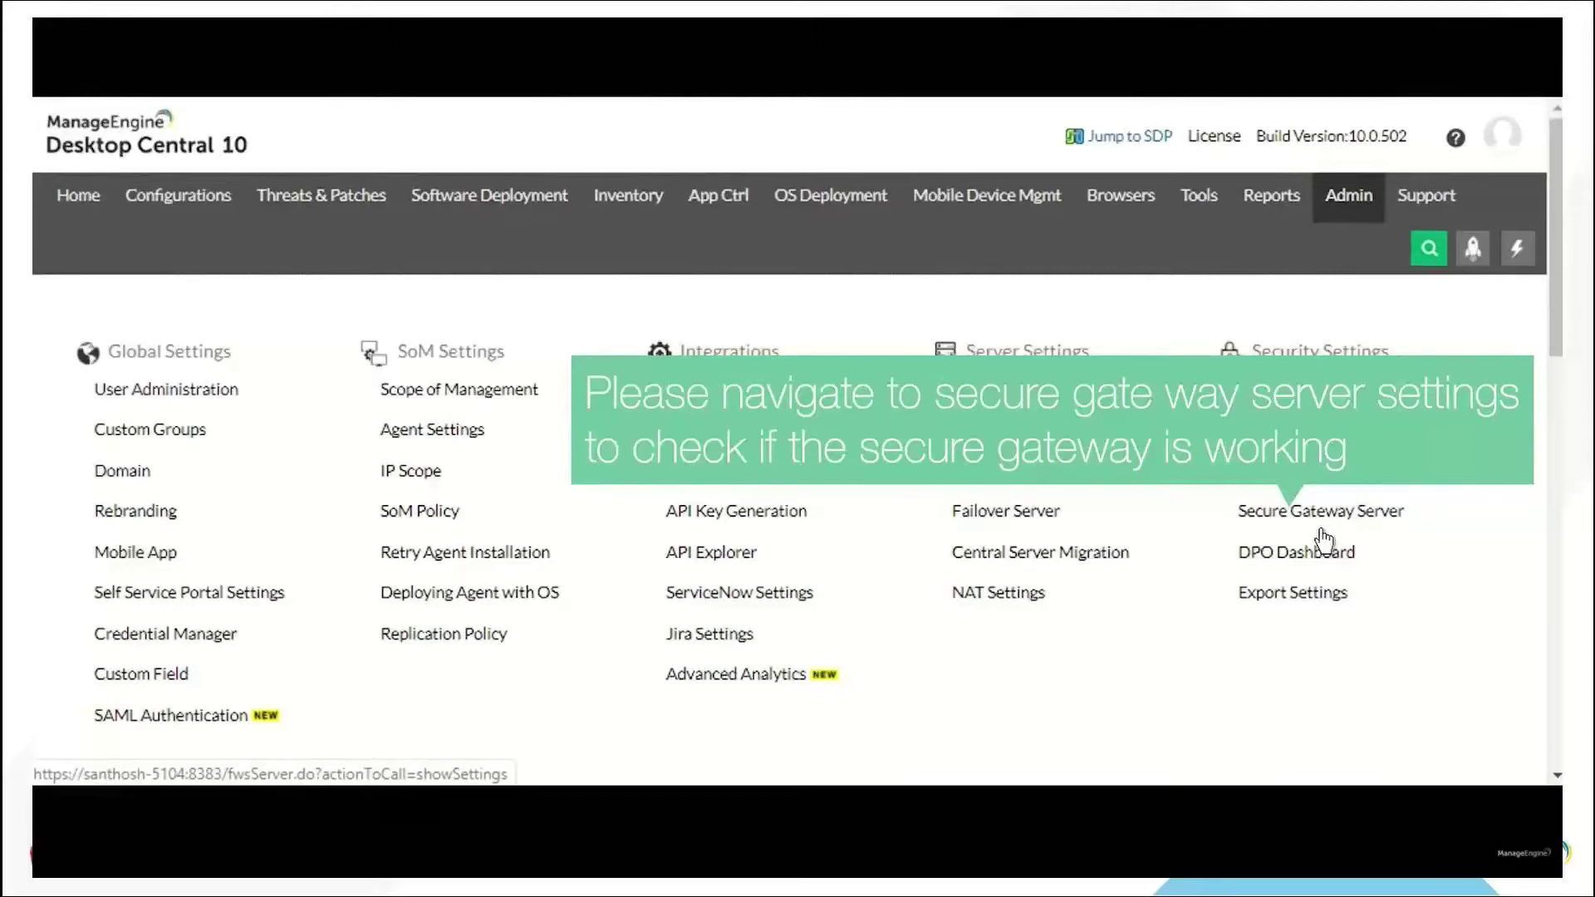
# Open the Secure Gateway Server settings to confirm agents, gateway and central server are connected
pyautogui.click(1309, 519)
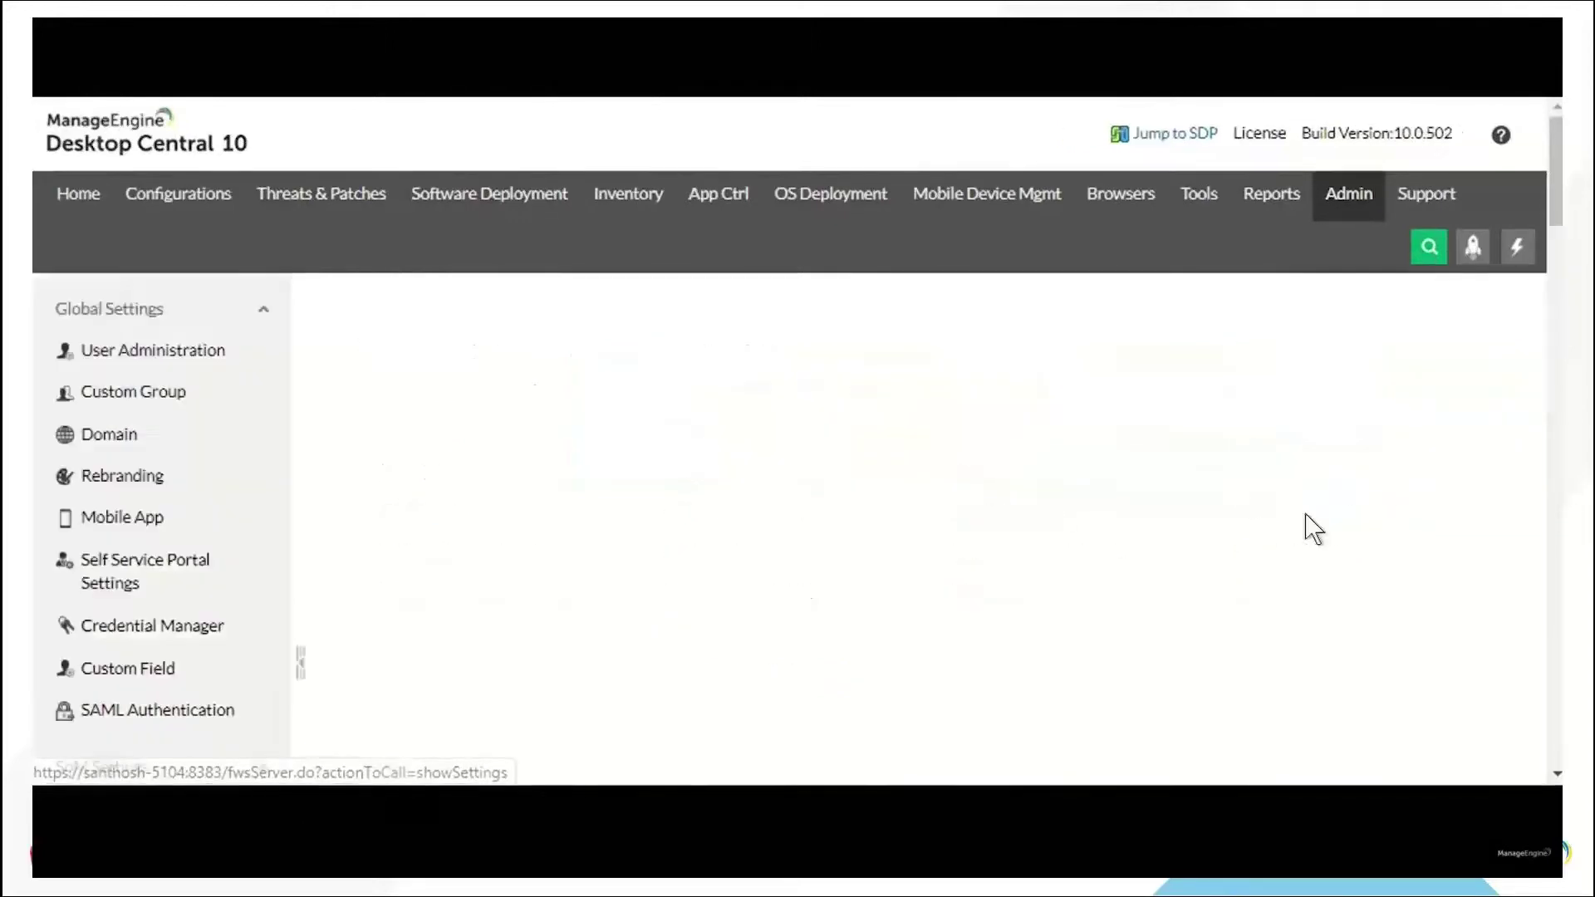
pyautogui.scroll(-2, 1202, 569)
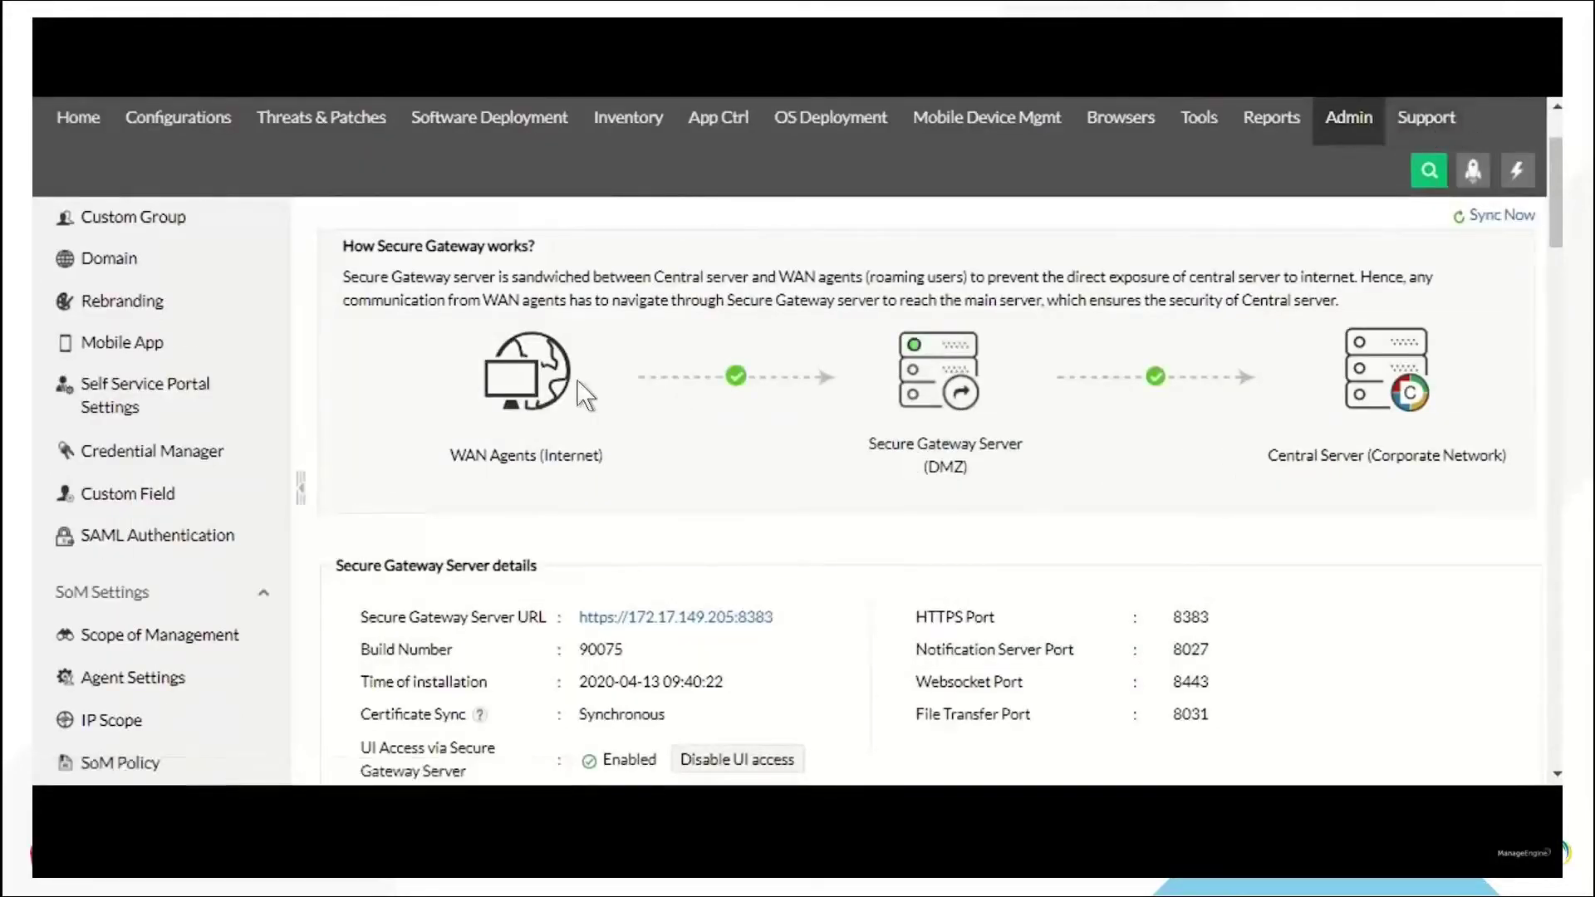
pyautogui.press('Right')
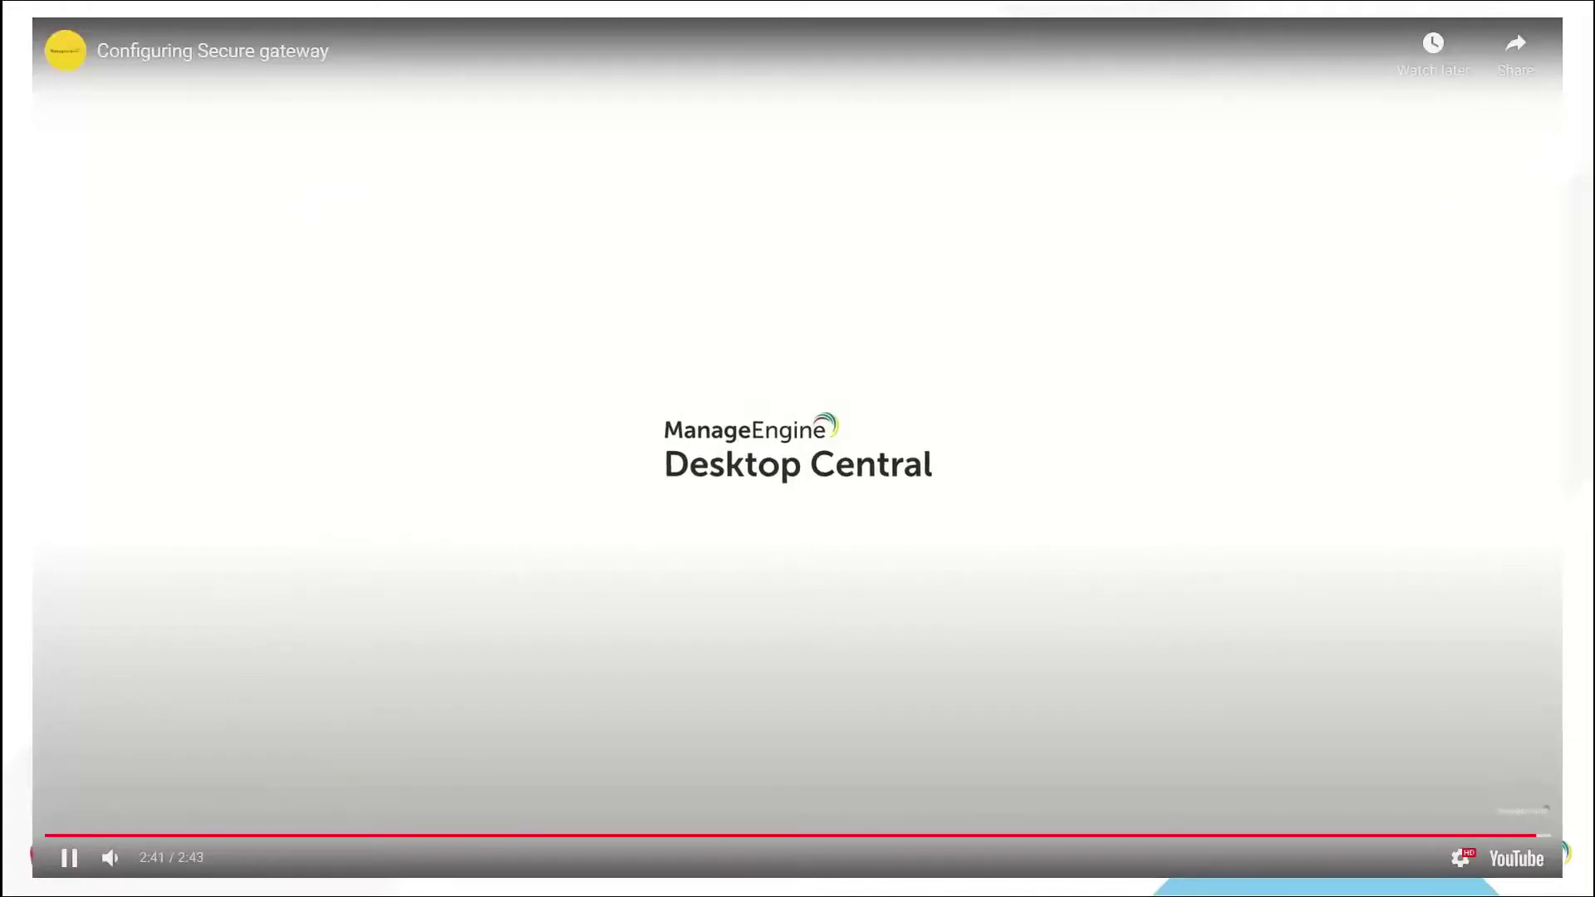
pyautogui.press('Left')
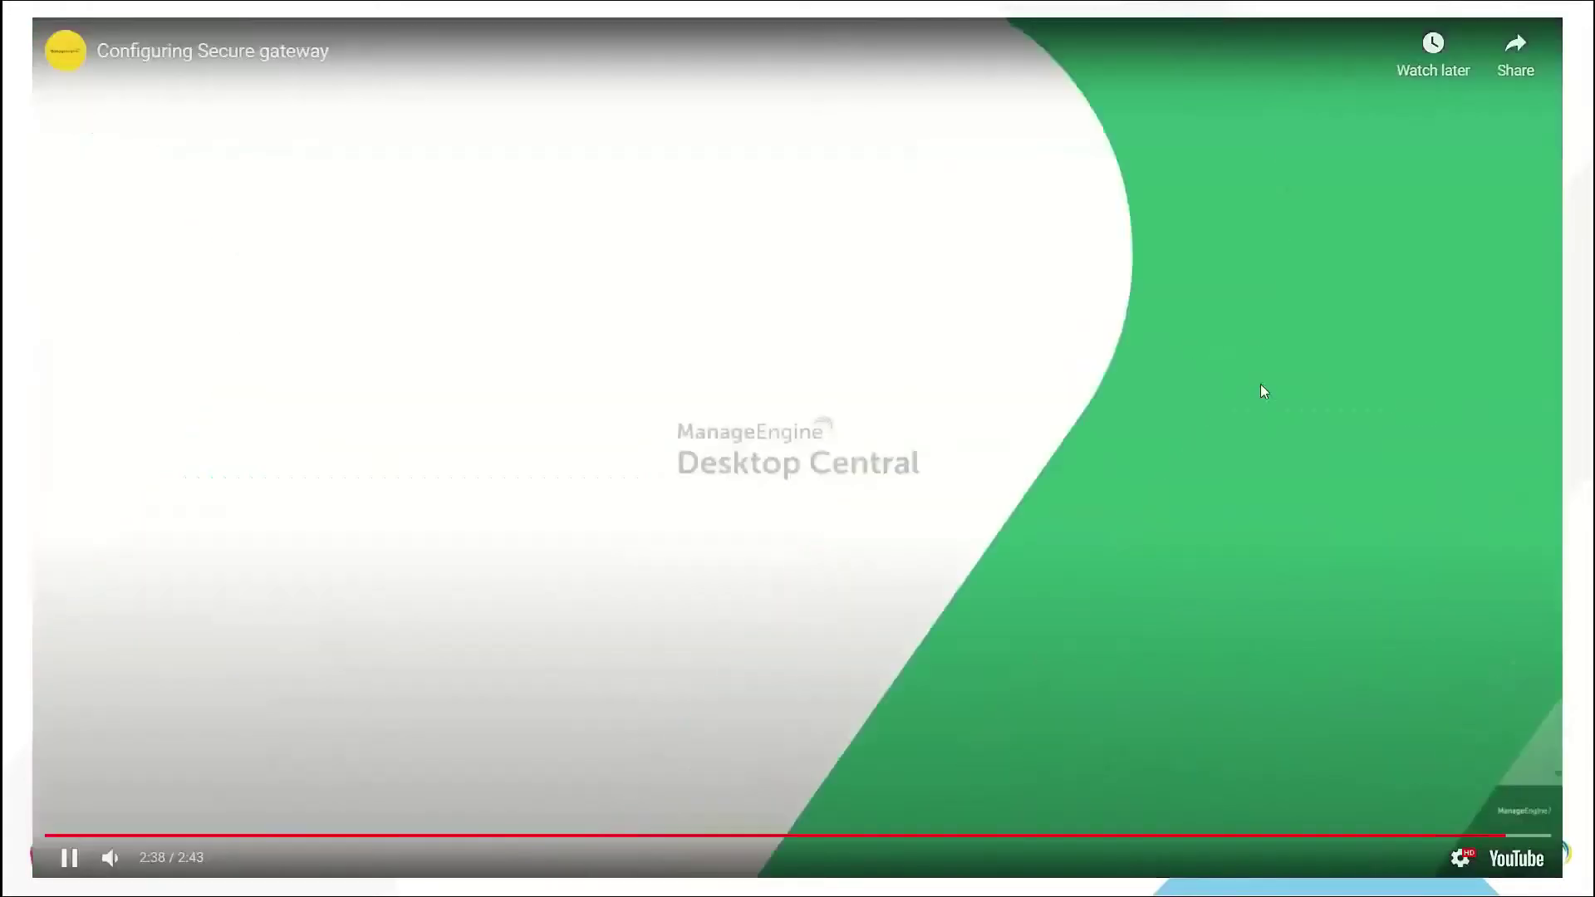
# Pause the demo video near its end and close the embedded player
pyautogui.click(1260, 385)
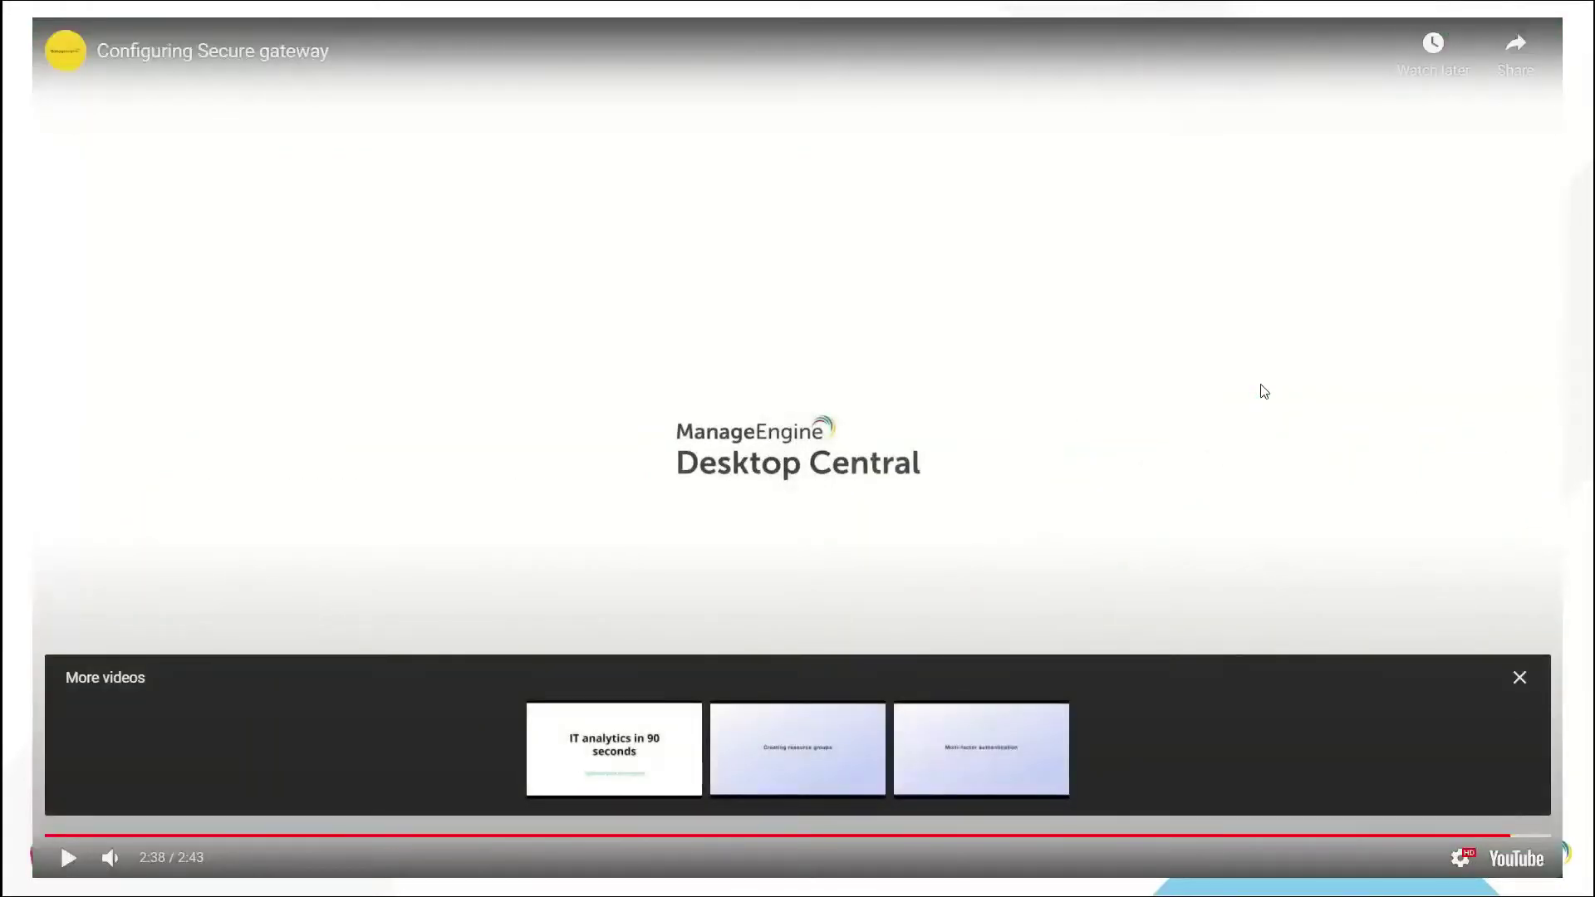
pyautogui.press('Left')
pyautogui.press('Escape')
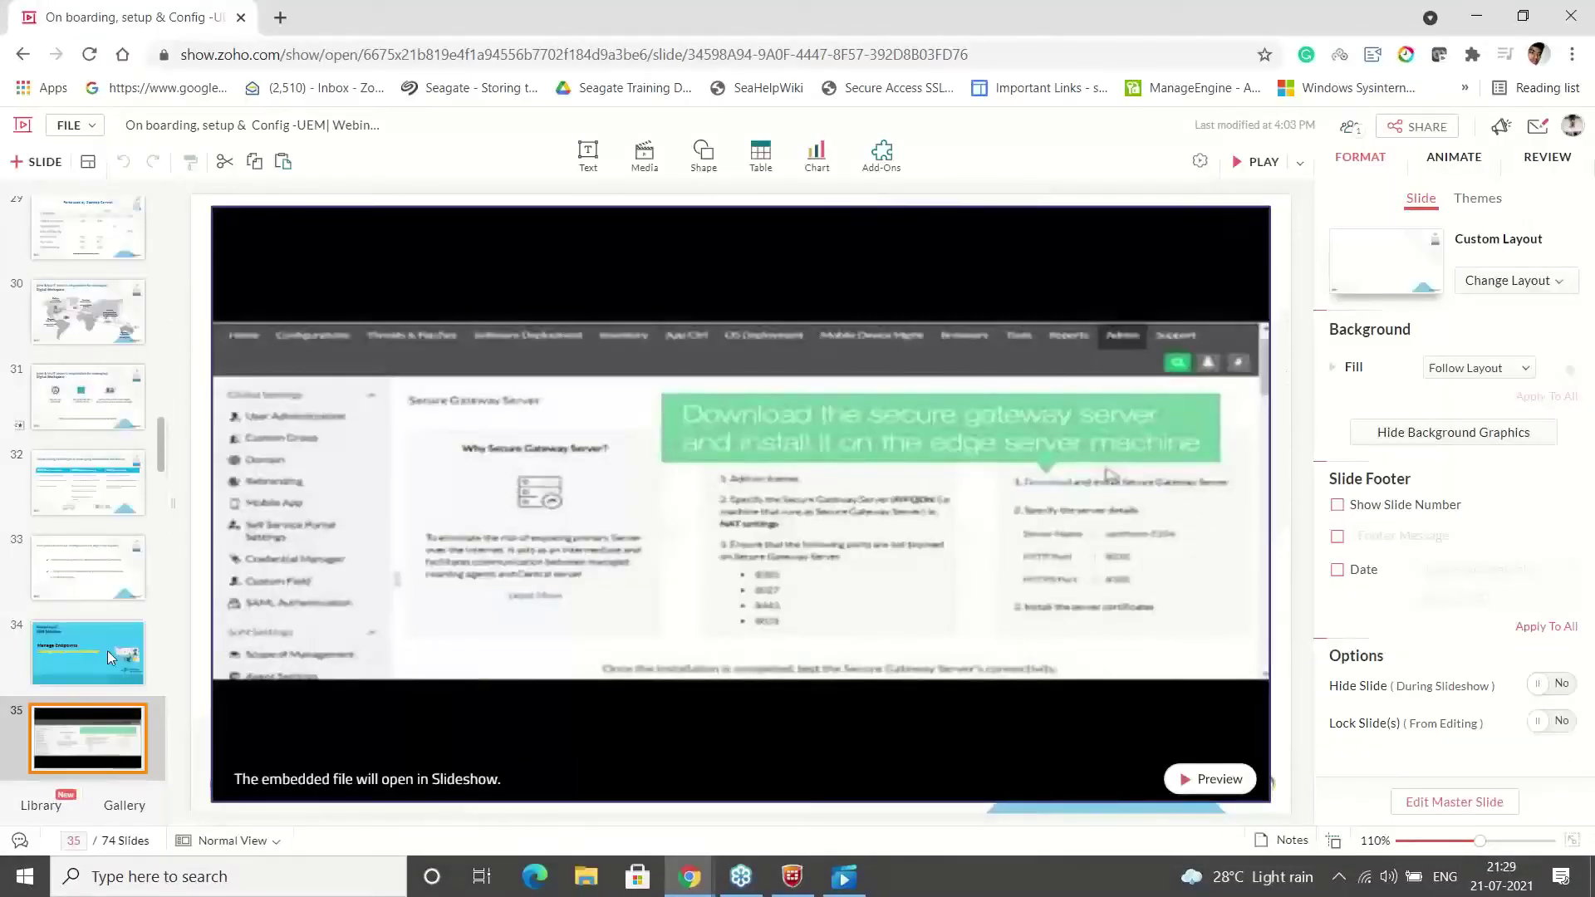
# Start the Zoho Show slideshow from the beginning and advance one slide
pyautogui.click(107, 650)
pyautogui.press('F5')
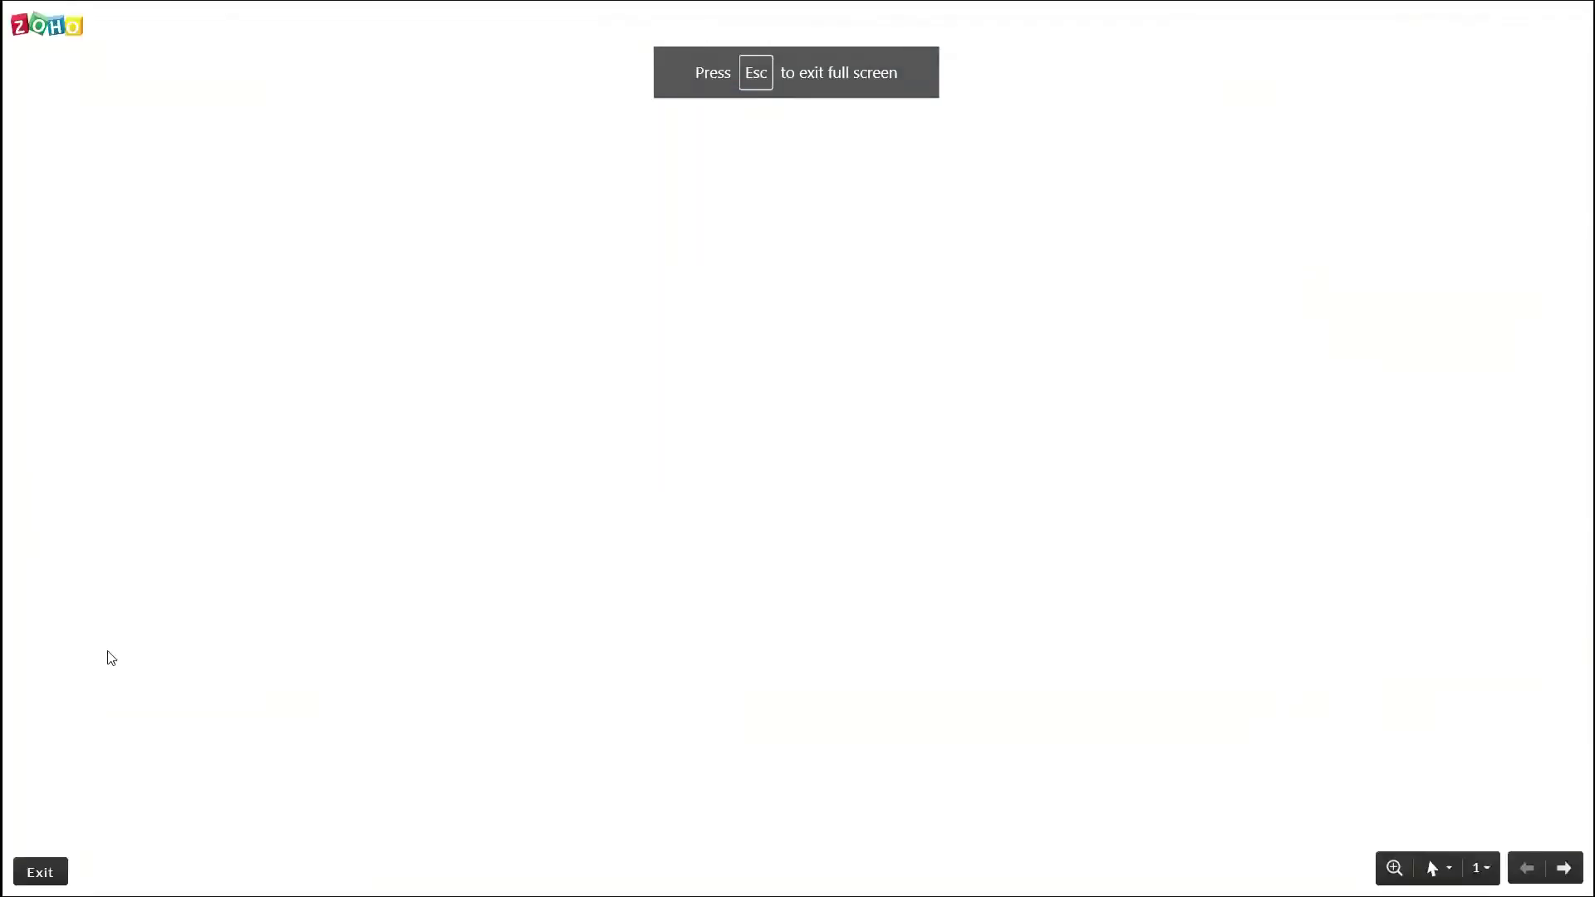
pyautogui.press('Right')
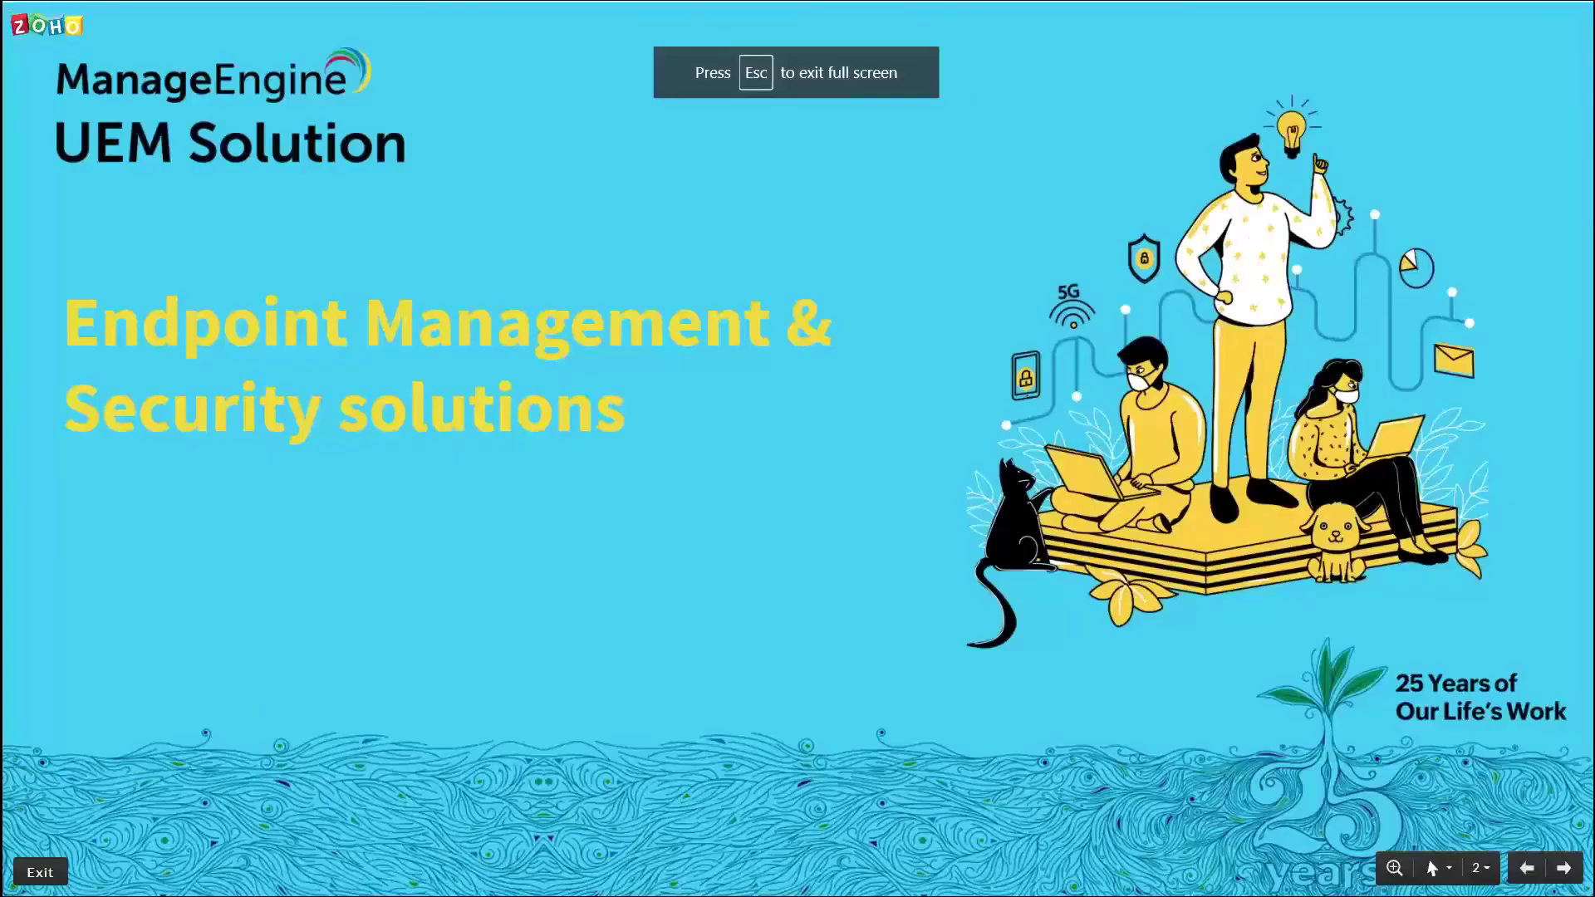
# Jump the running slideshow to slide 34, the 'Manage Endpoints' agent installation slide
pyautogui.click(1480, 867)
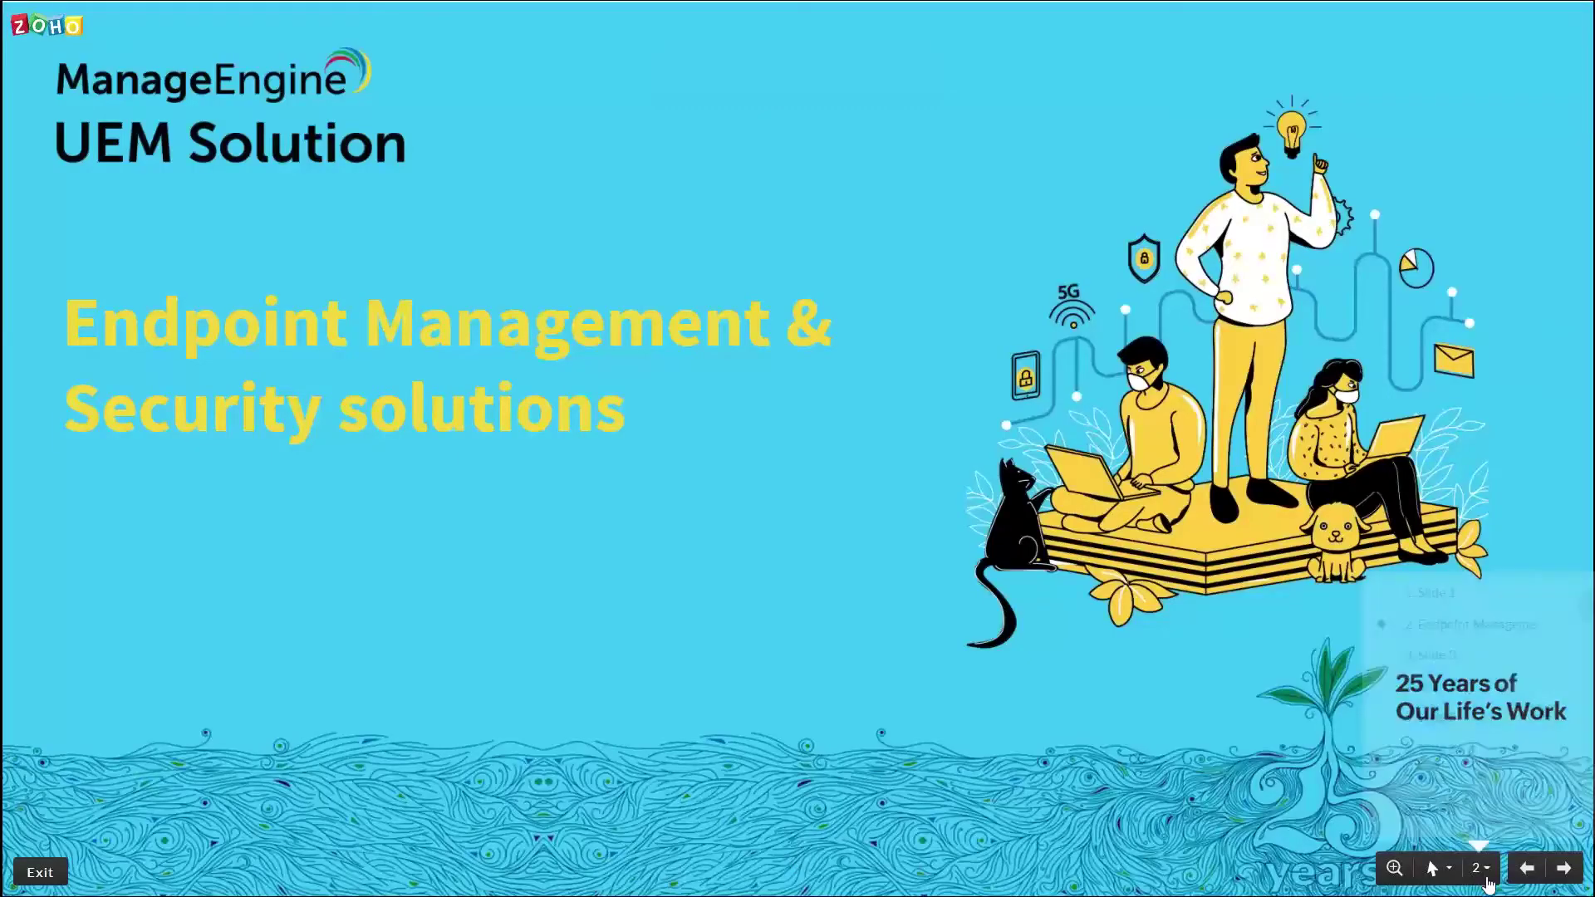
pyautogui.moveTo(1588, 603); pyautogui.dragTo(1590, 706)
pyautogui.click(1466, 647)
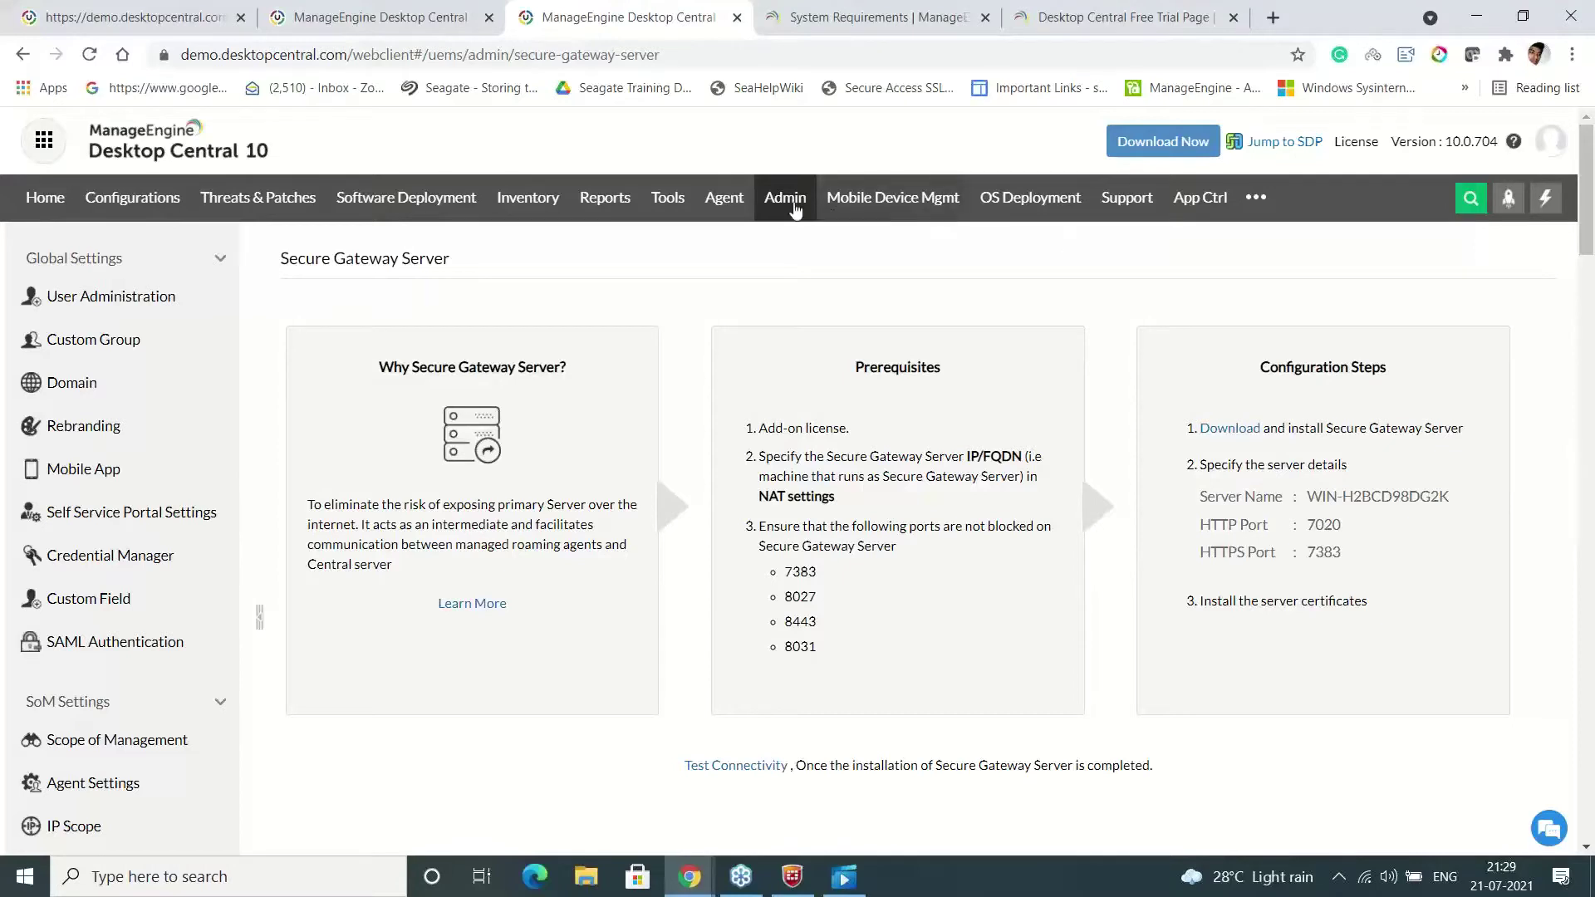
# Open Agent > Domain, preview the Active Directory add-domain form, then cancel it
pyautogui.click(729, 197)
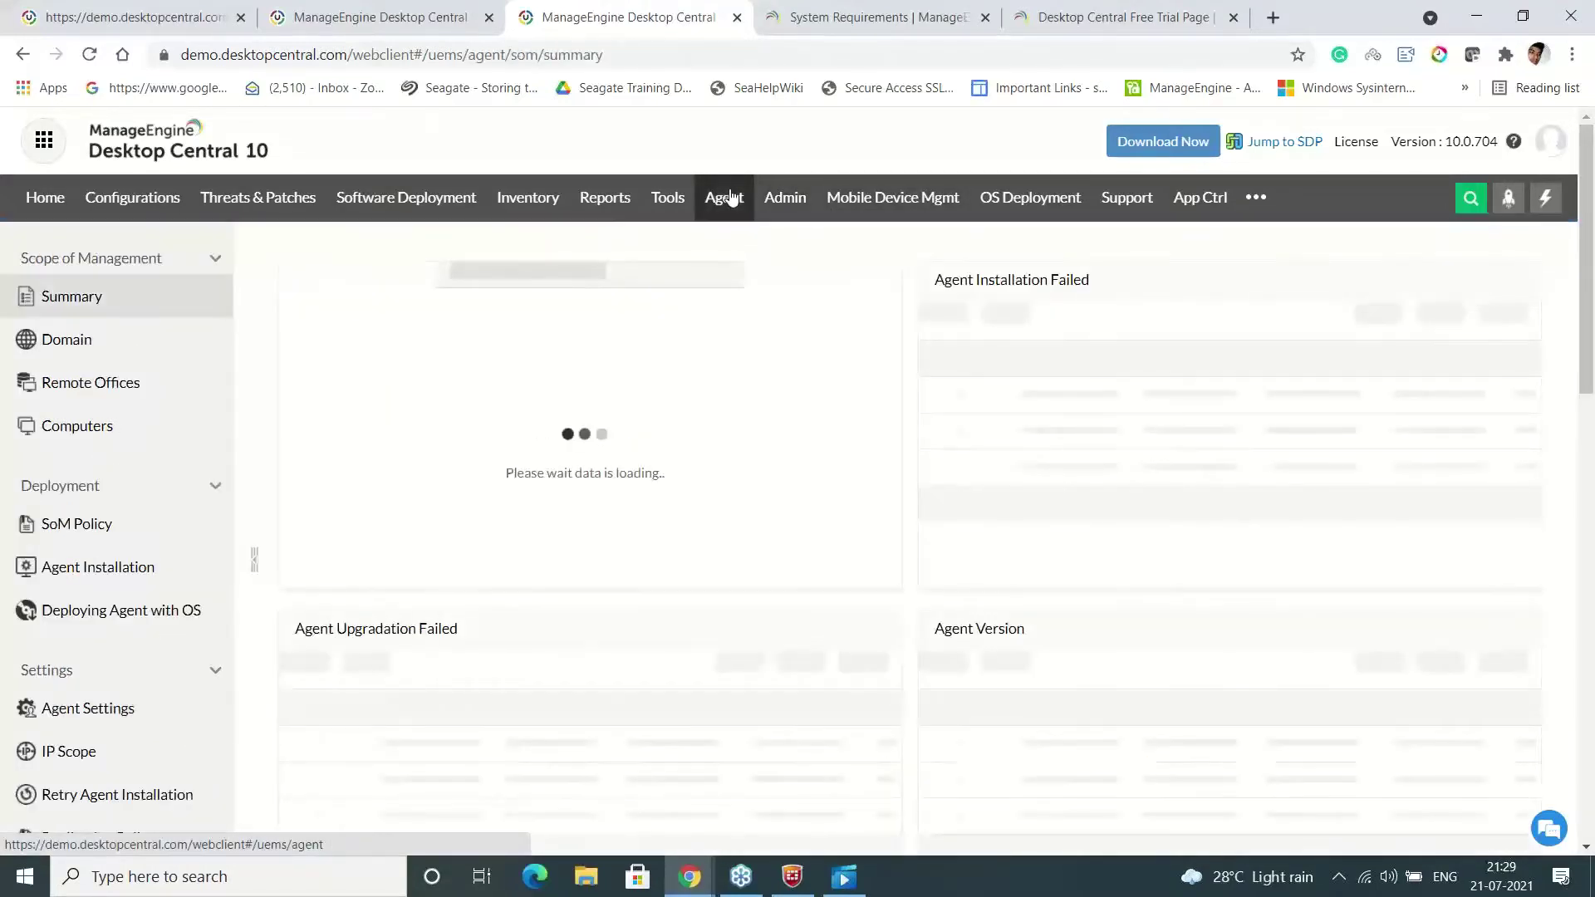
pyautogui.click(96, 343)
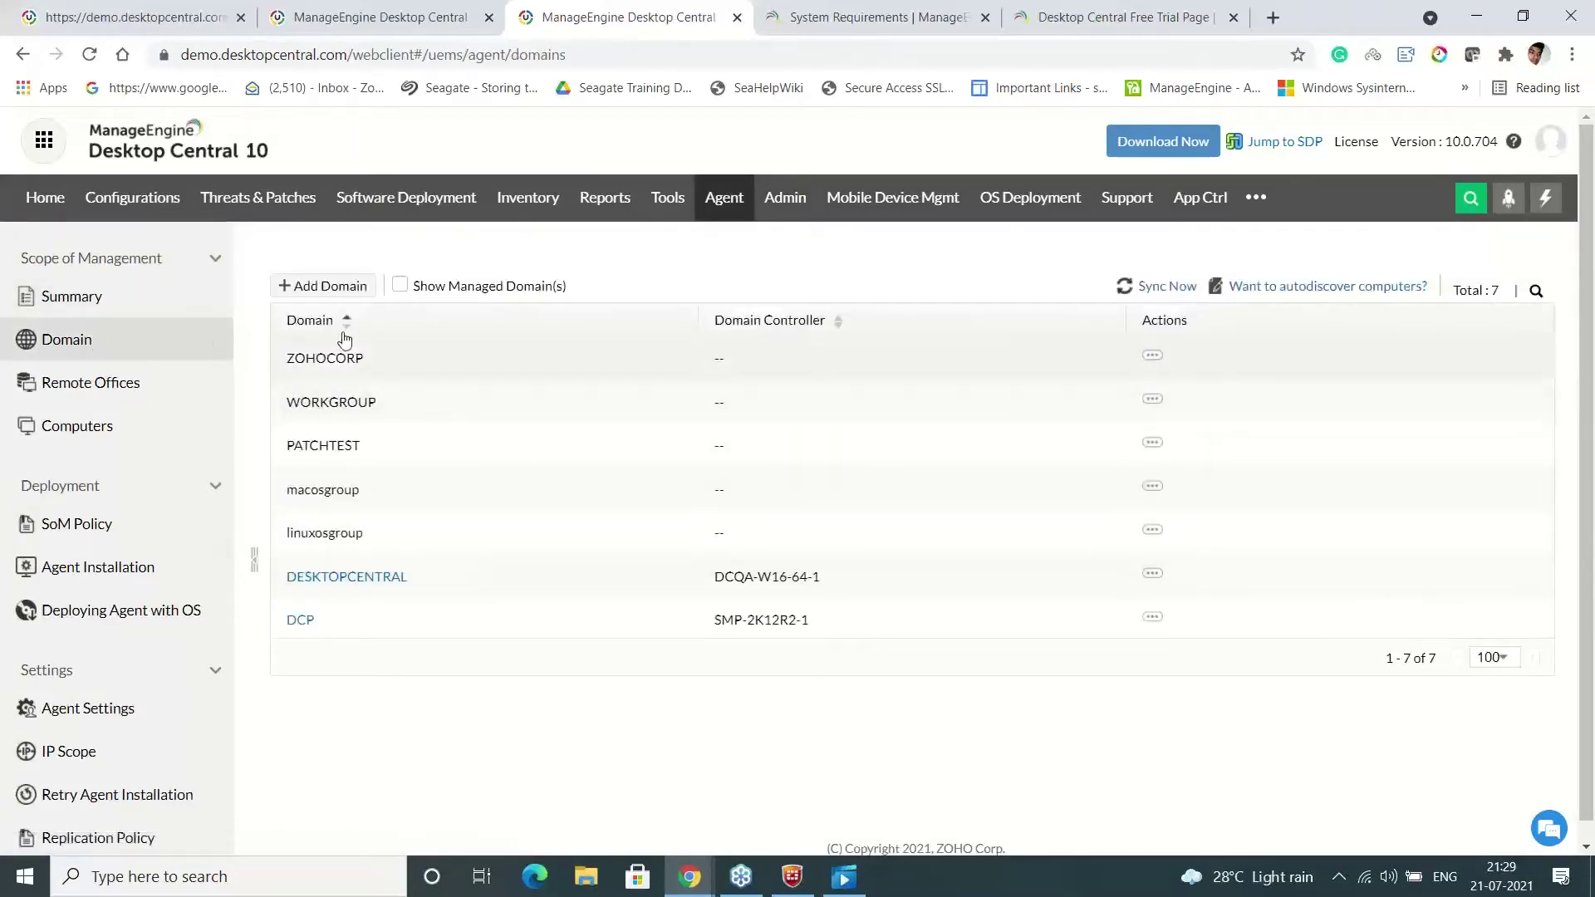
pyautogui.click(334, 287)
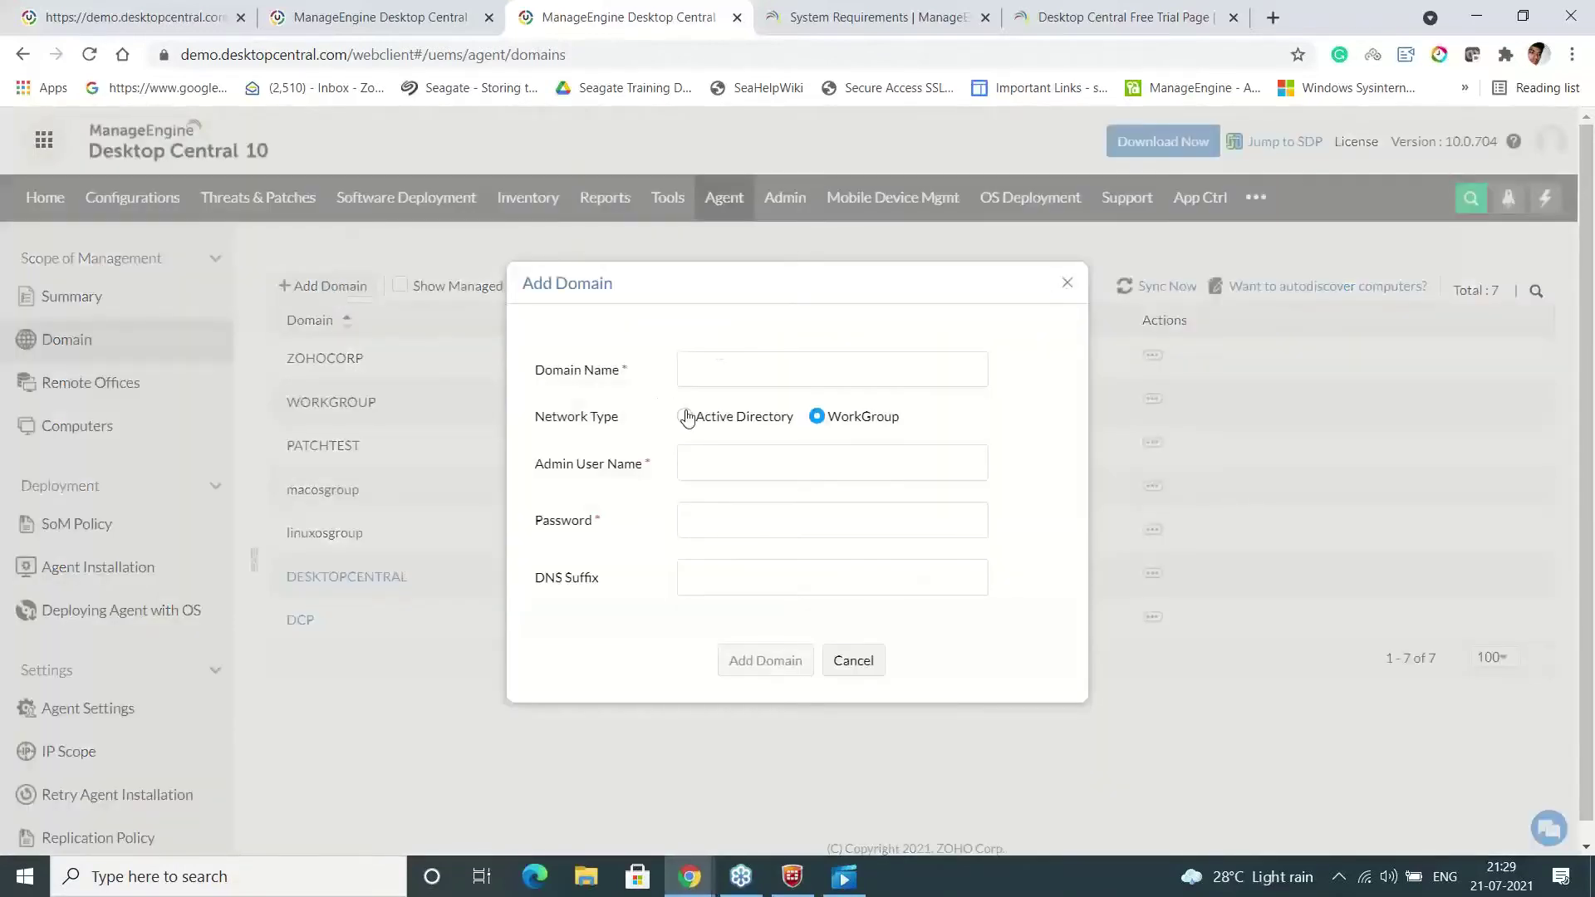
pyautogui.click(684, 416)
pyautogui.click(752, 313)
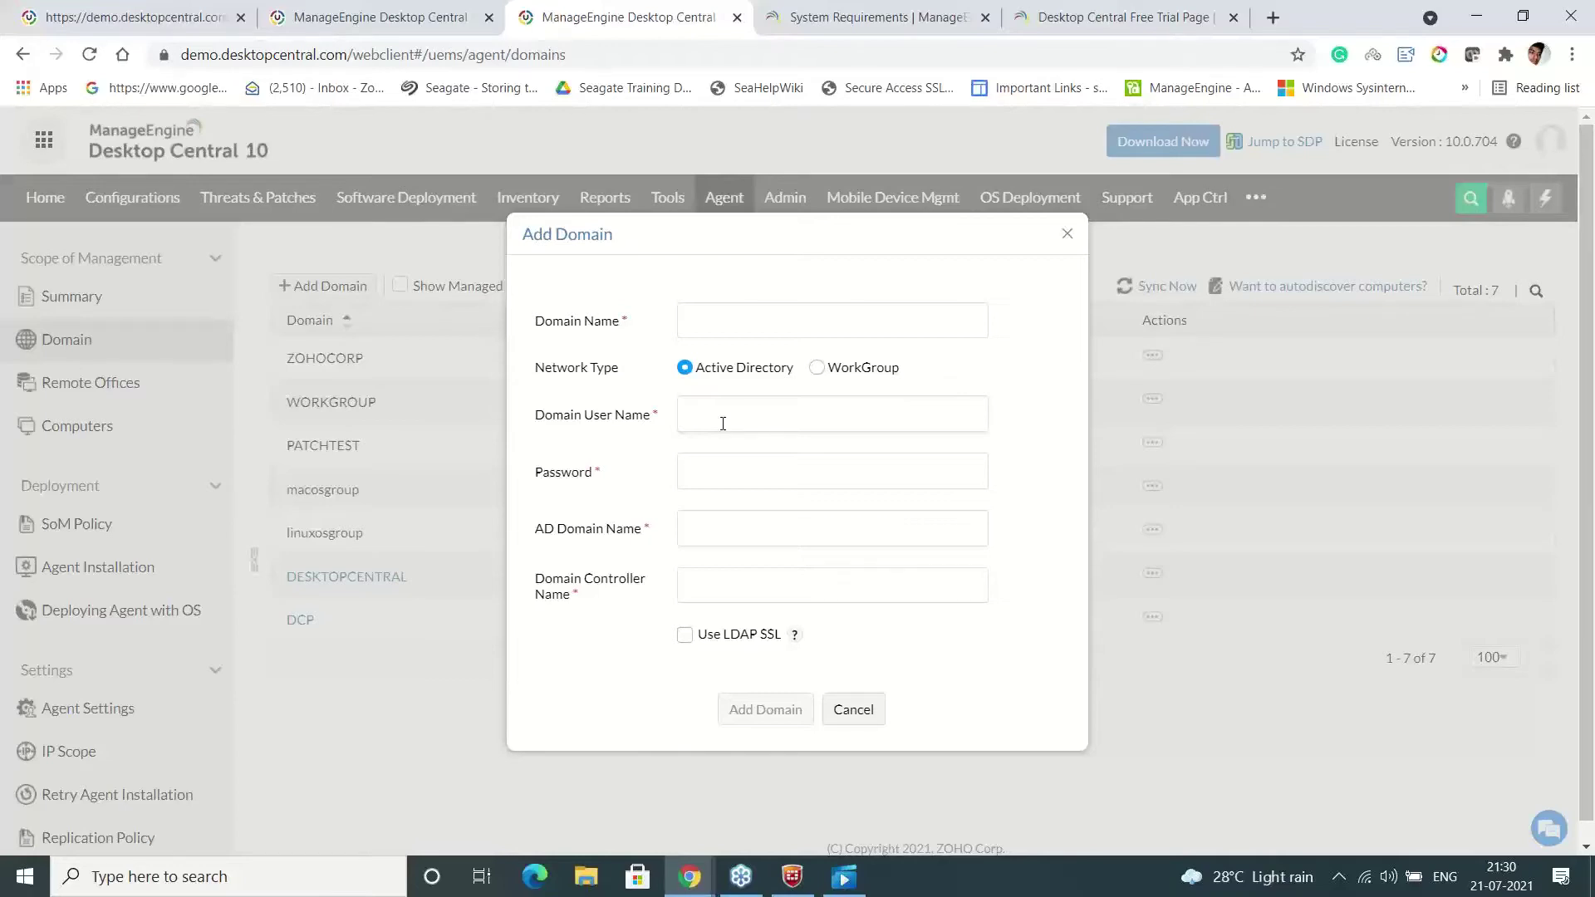
pyautogui.click(862, 714)
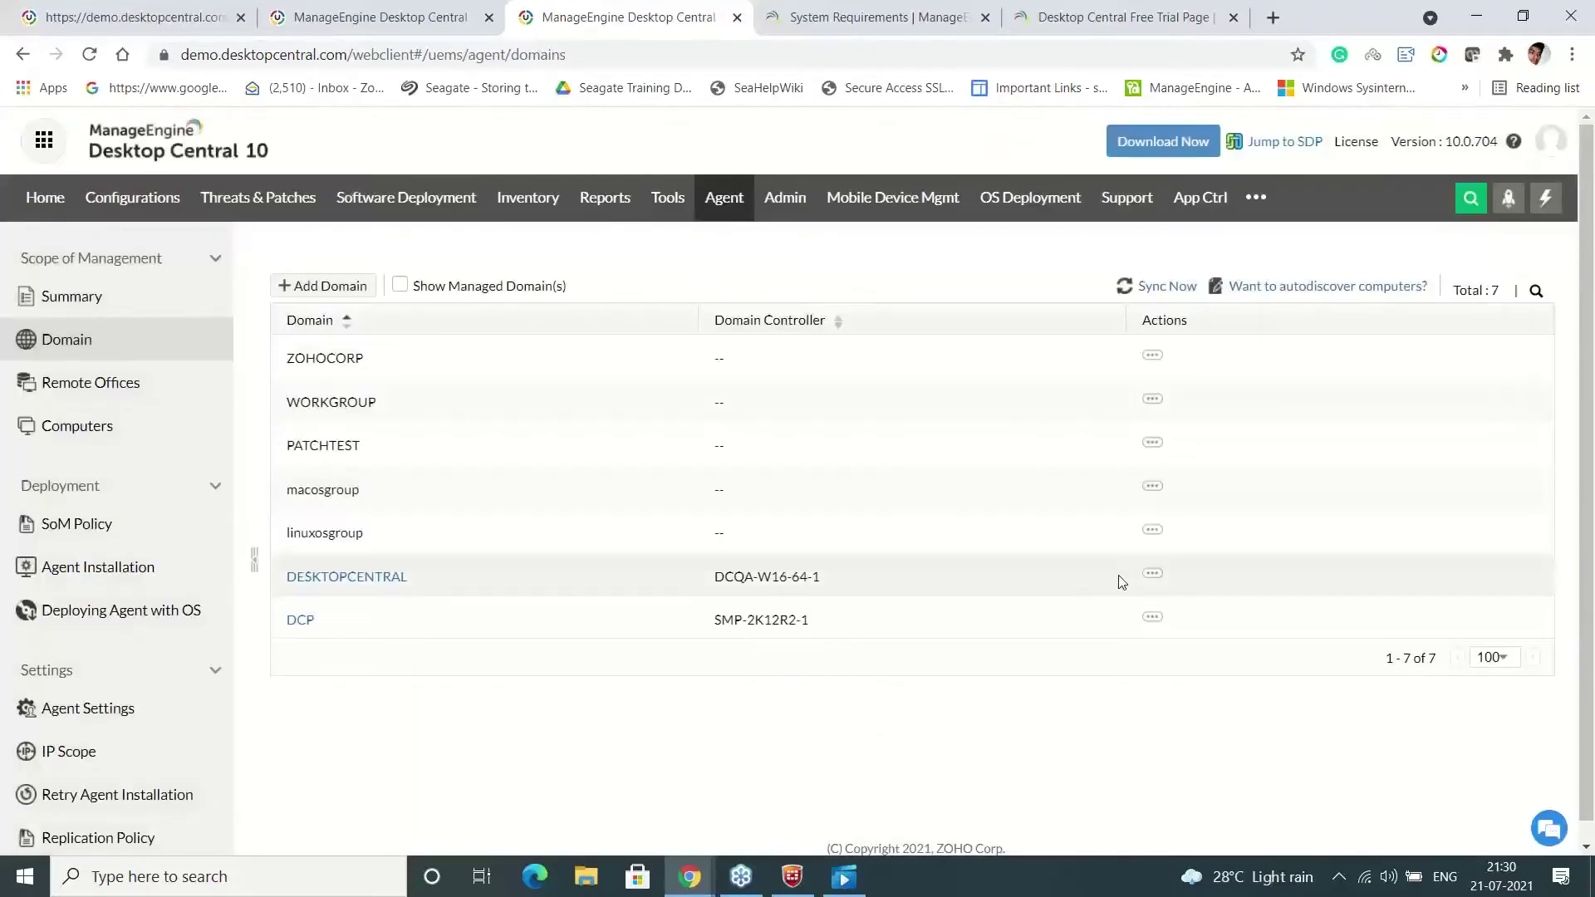
pyautogui.click(1152, 577)
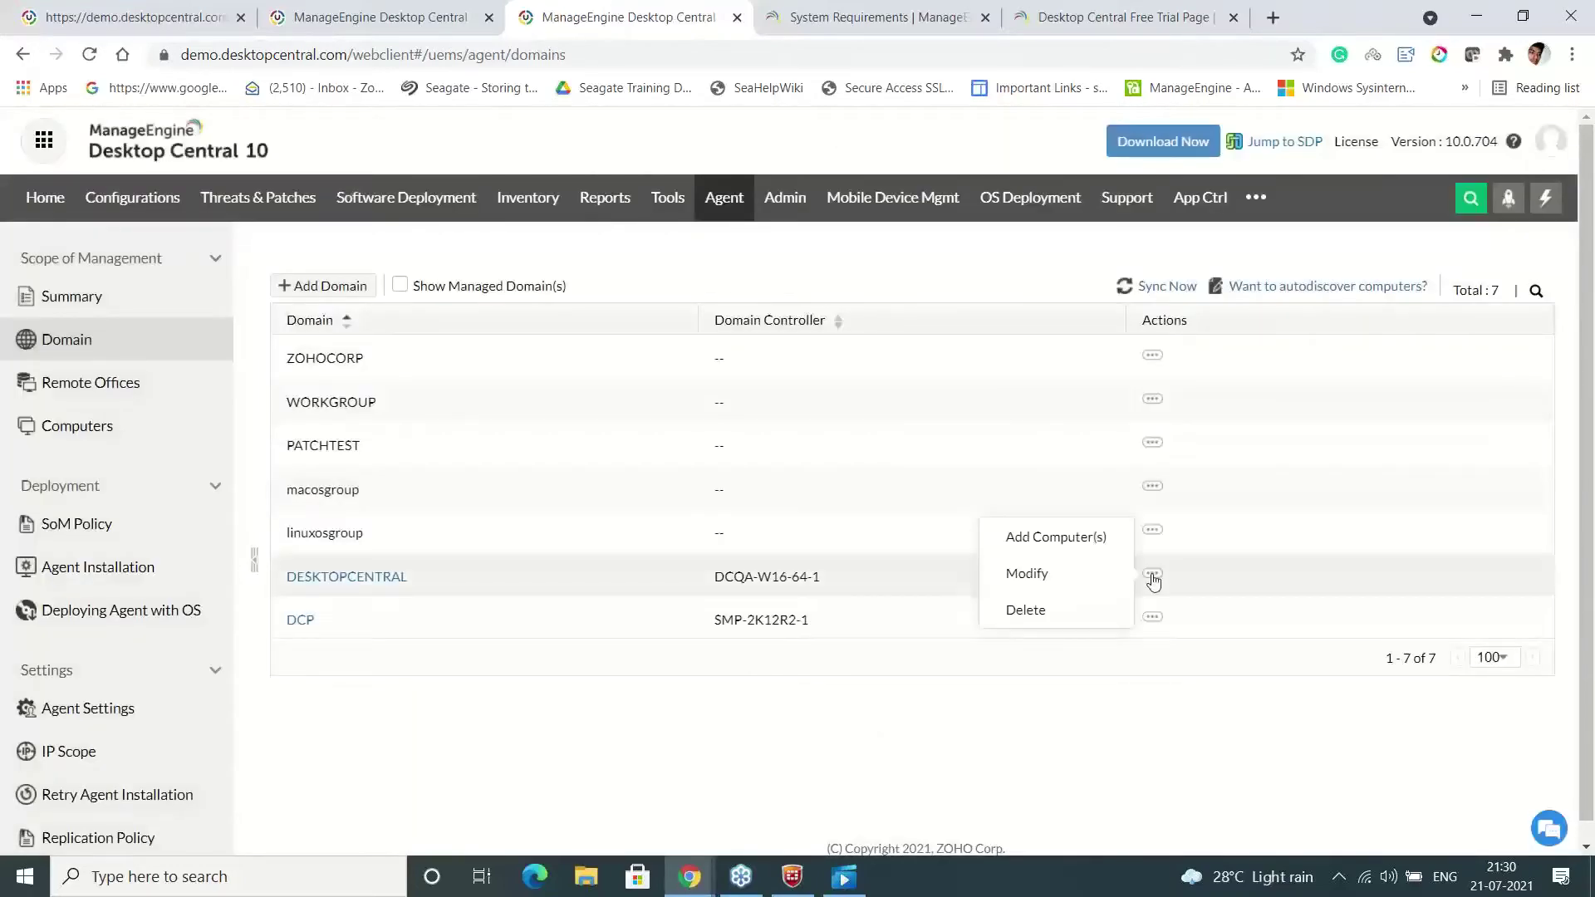
pyautogui.click(1057, 545)
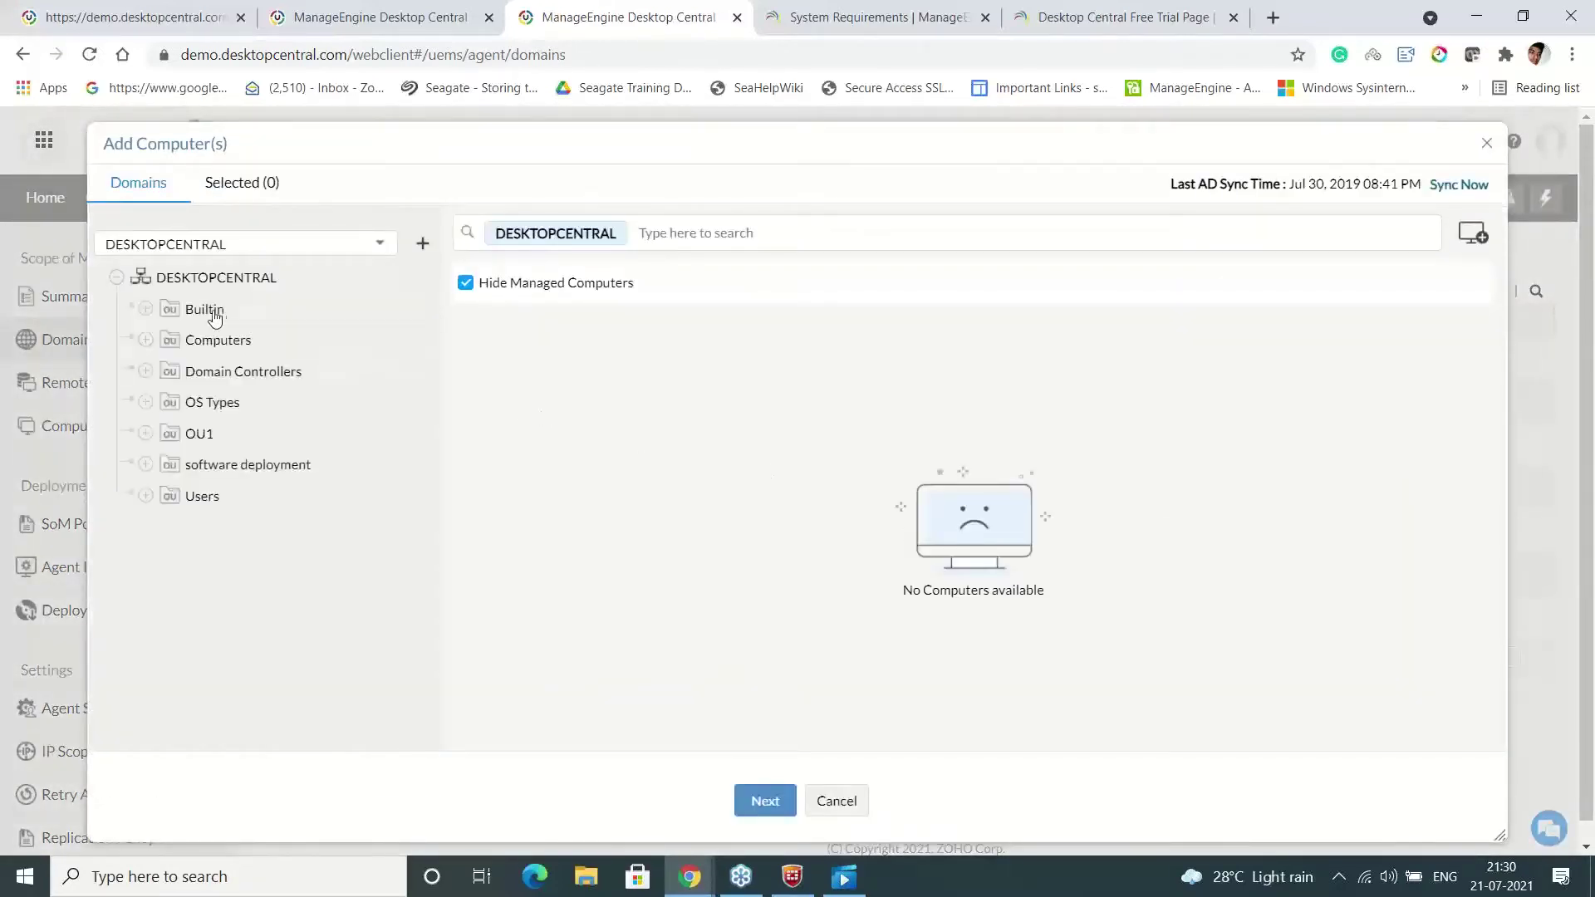
pyautogui.click(210, 313)
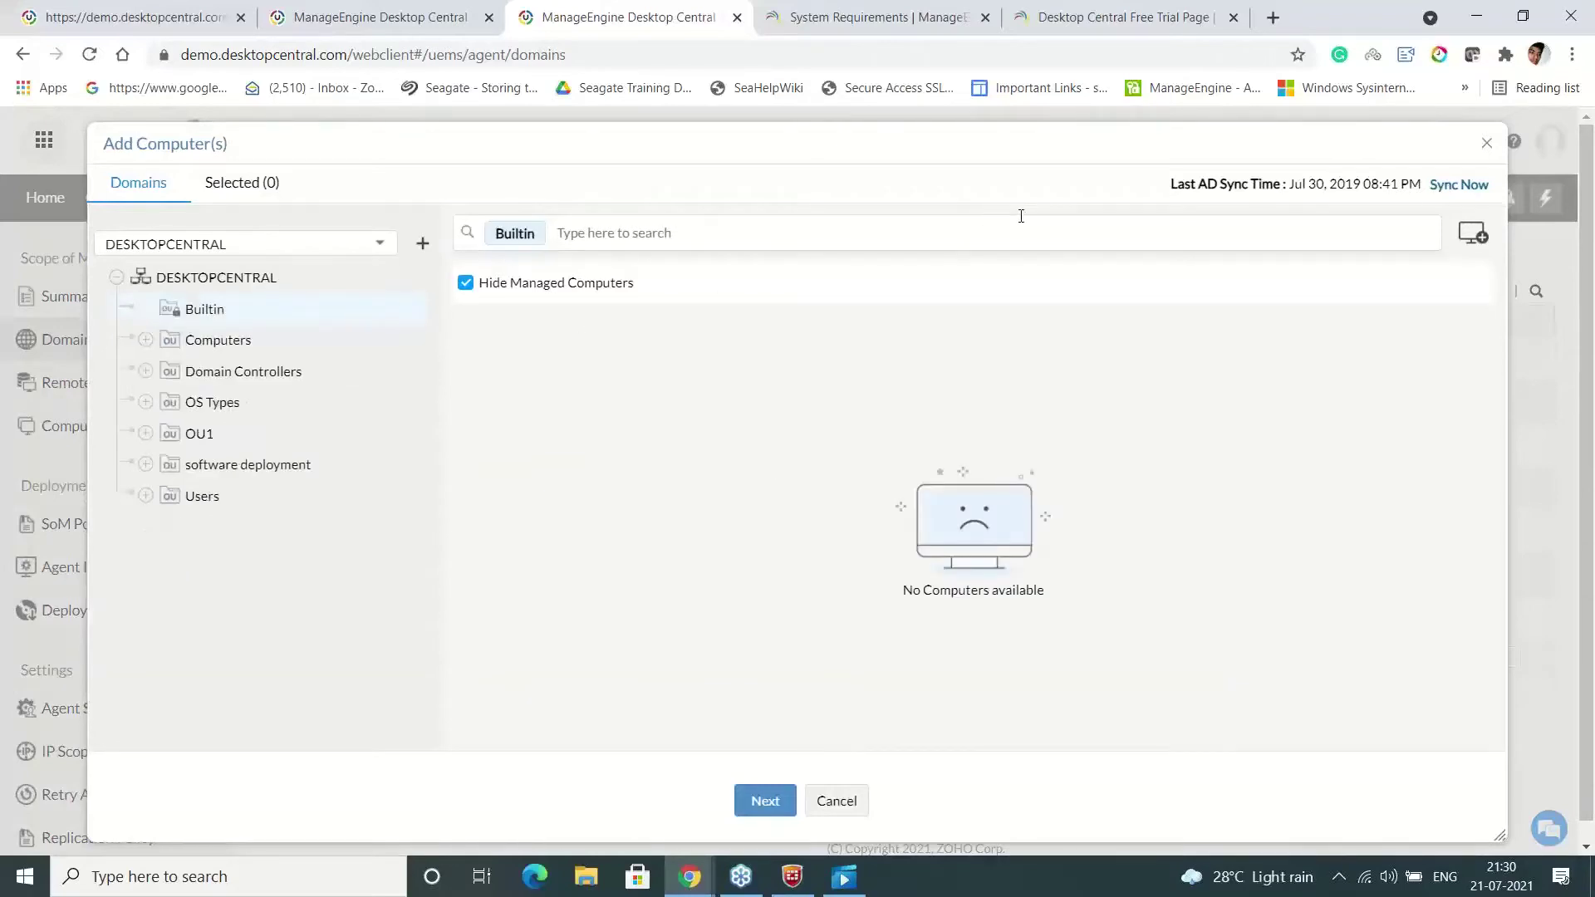
pyautogui.click(765, 801)
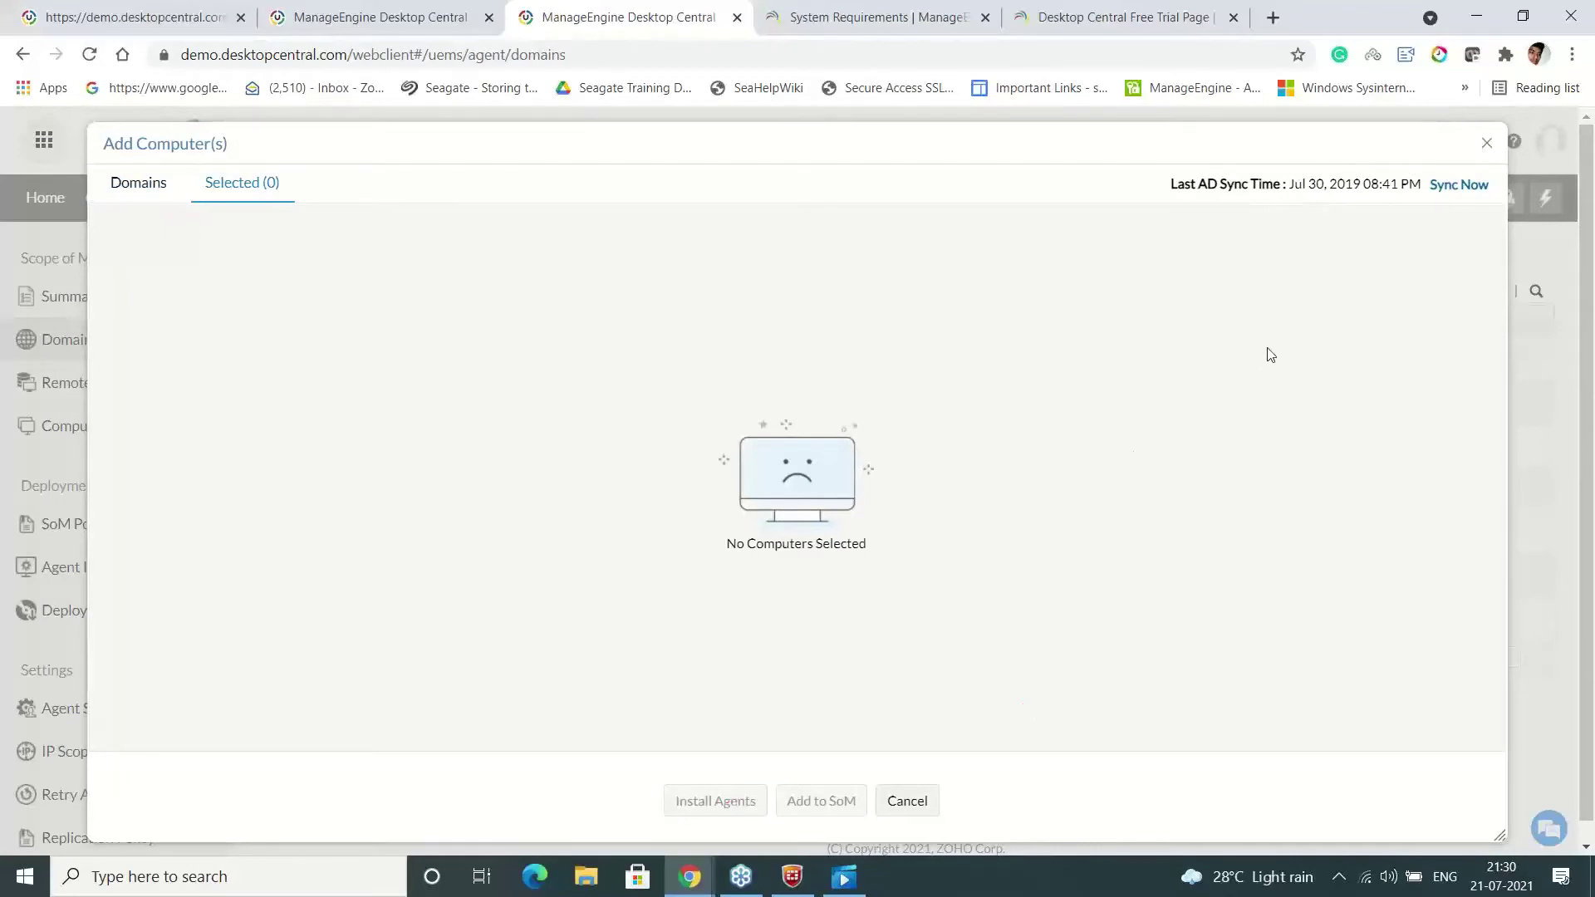
pyautogui.click(1486, 143)
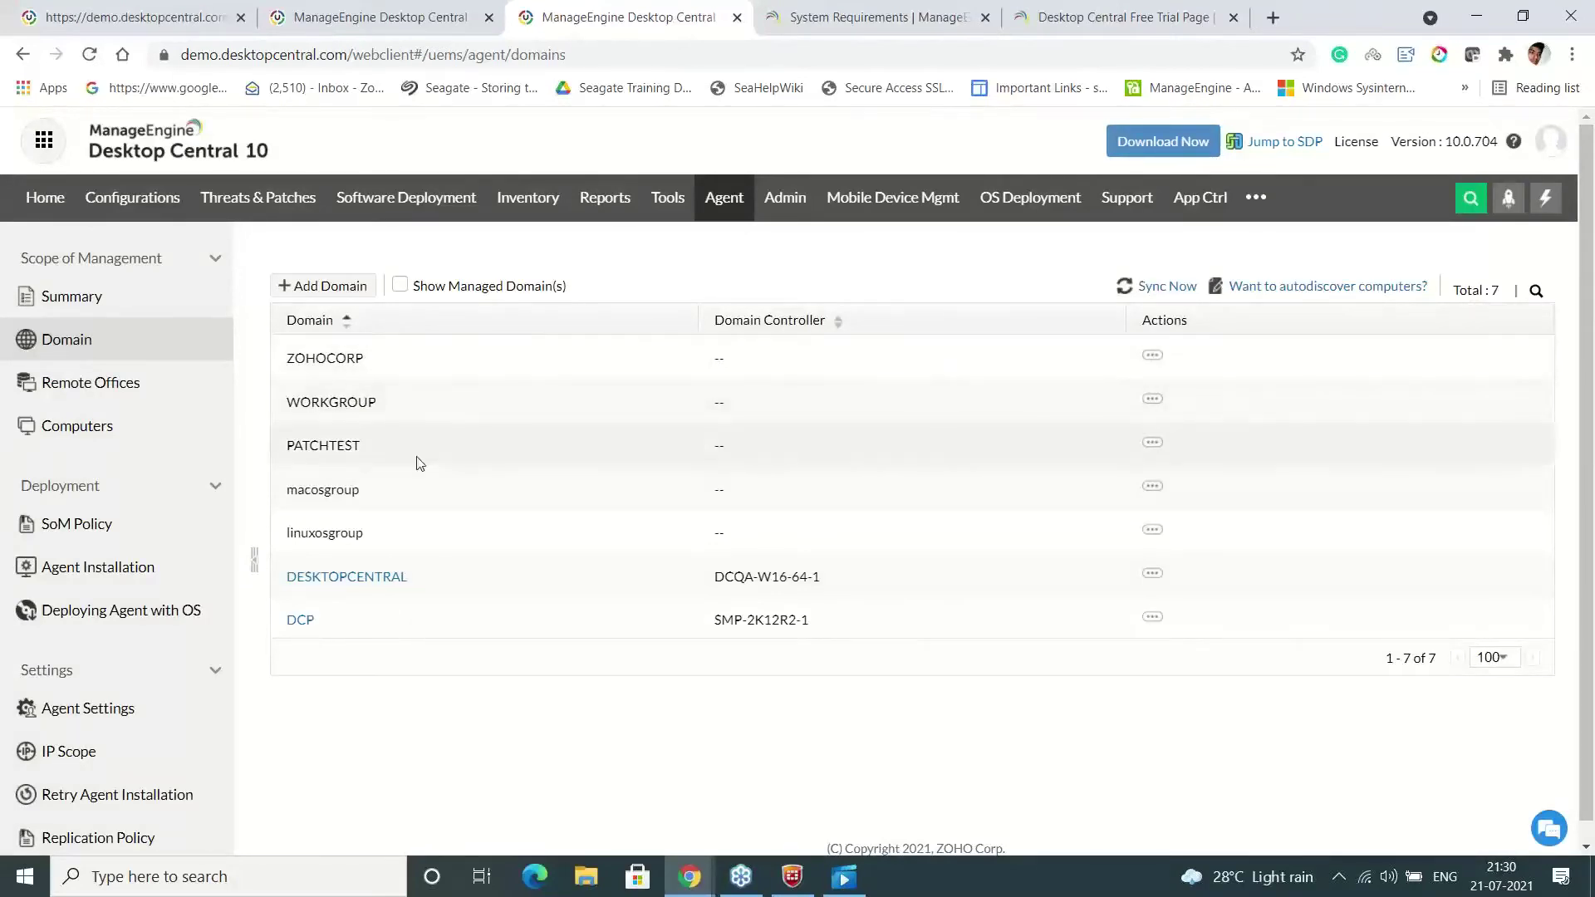
# Start a new remote office and name it London
pyautogui.click(177, 402)
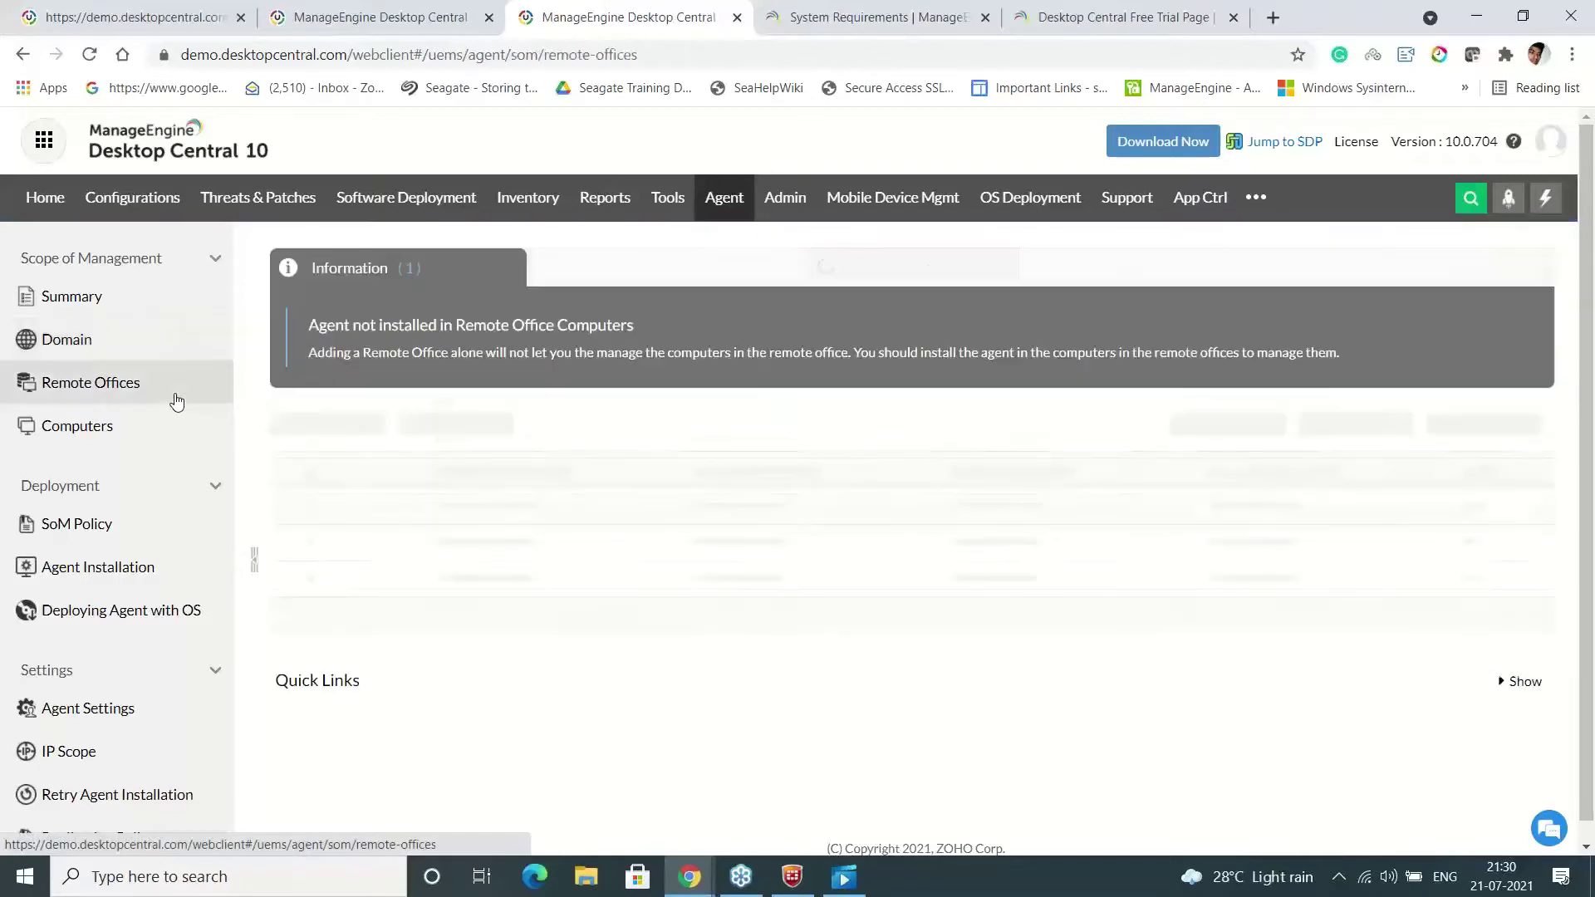
pyautogui.click(368, 433)
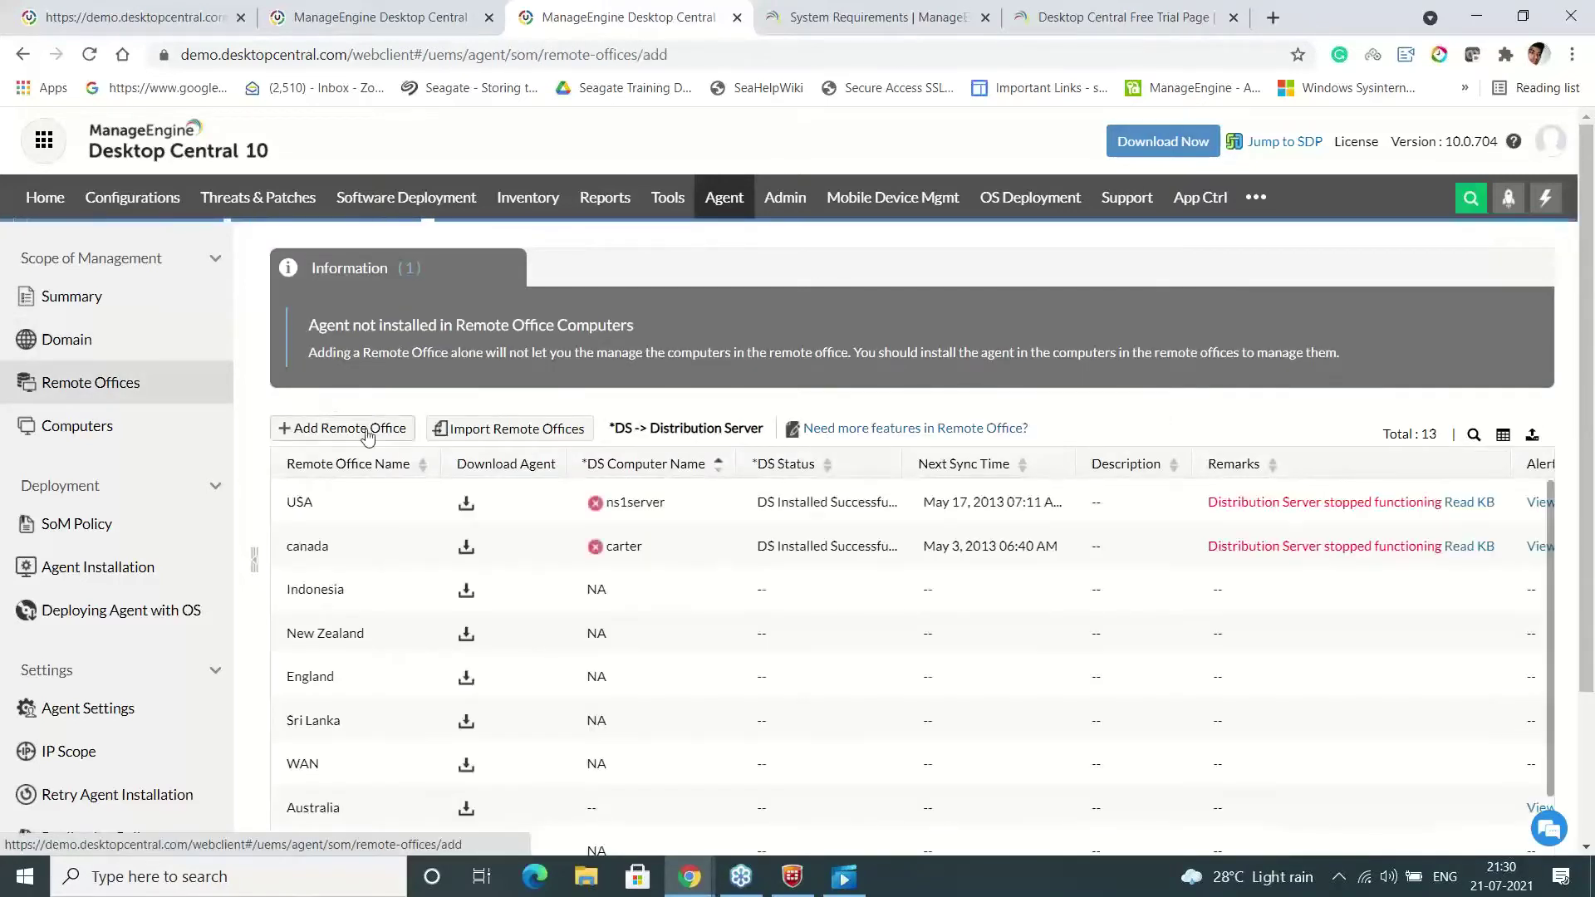
pyautogui.click(695, 462)
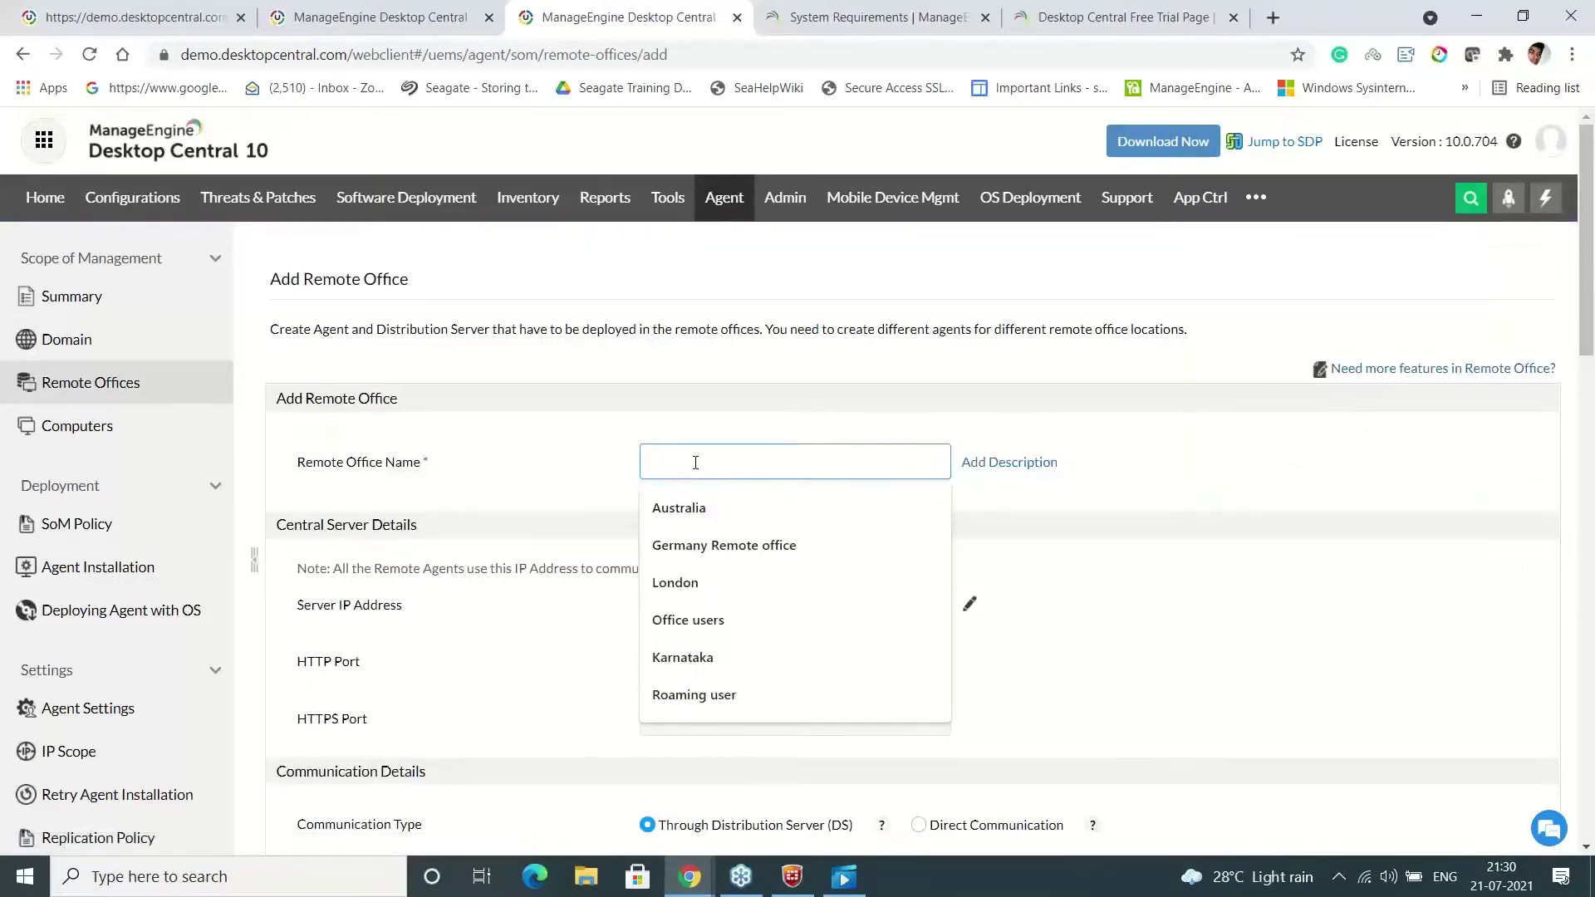
pyautogui.write('London')
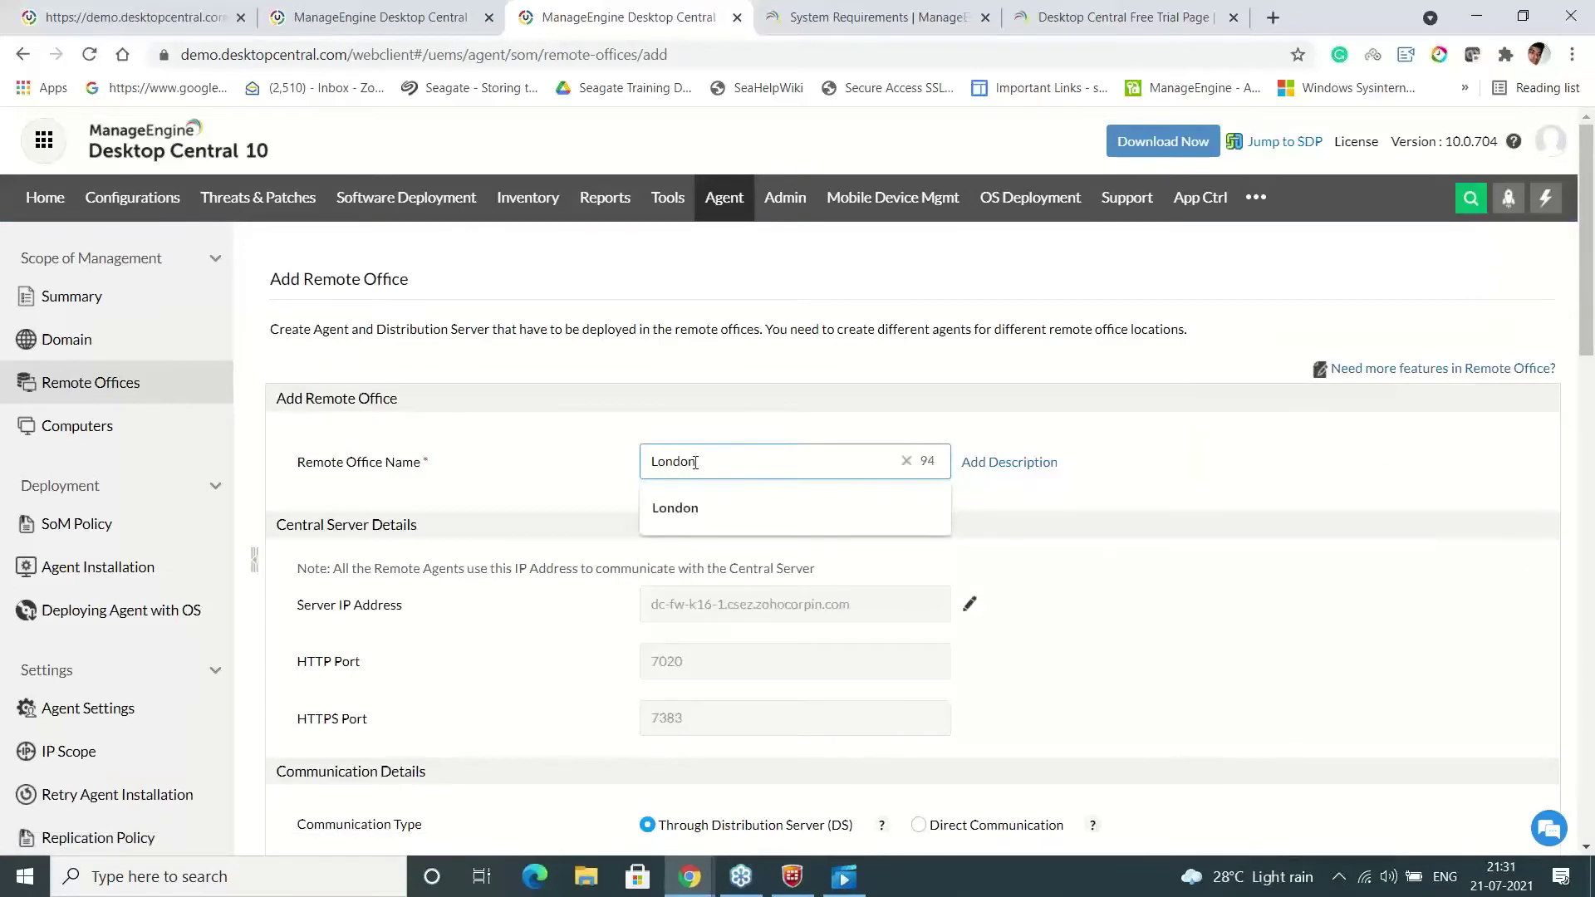
pyautogui.click(1190, 529)
# Review the domain NetBios name and distribution server settings (ports 8021, 8384) down to Replication Policy
pyautogui.scroll(-2, 1593, 444)
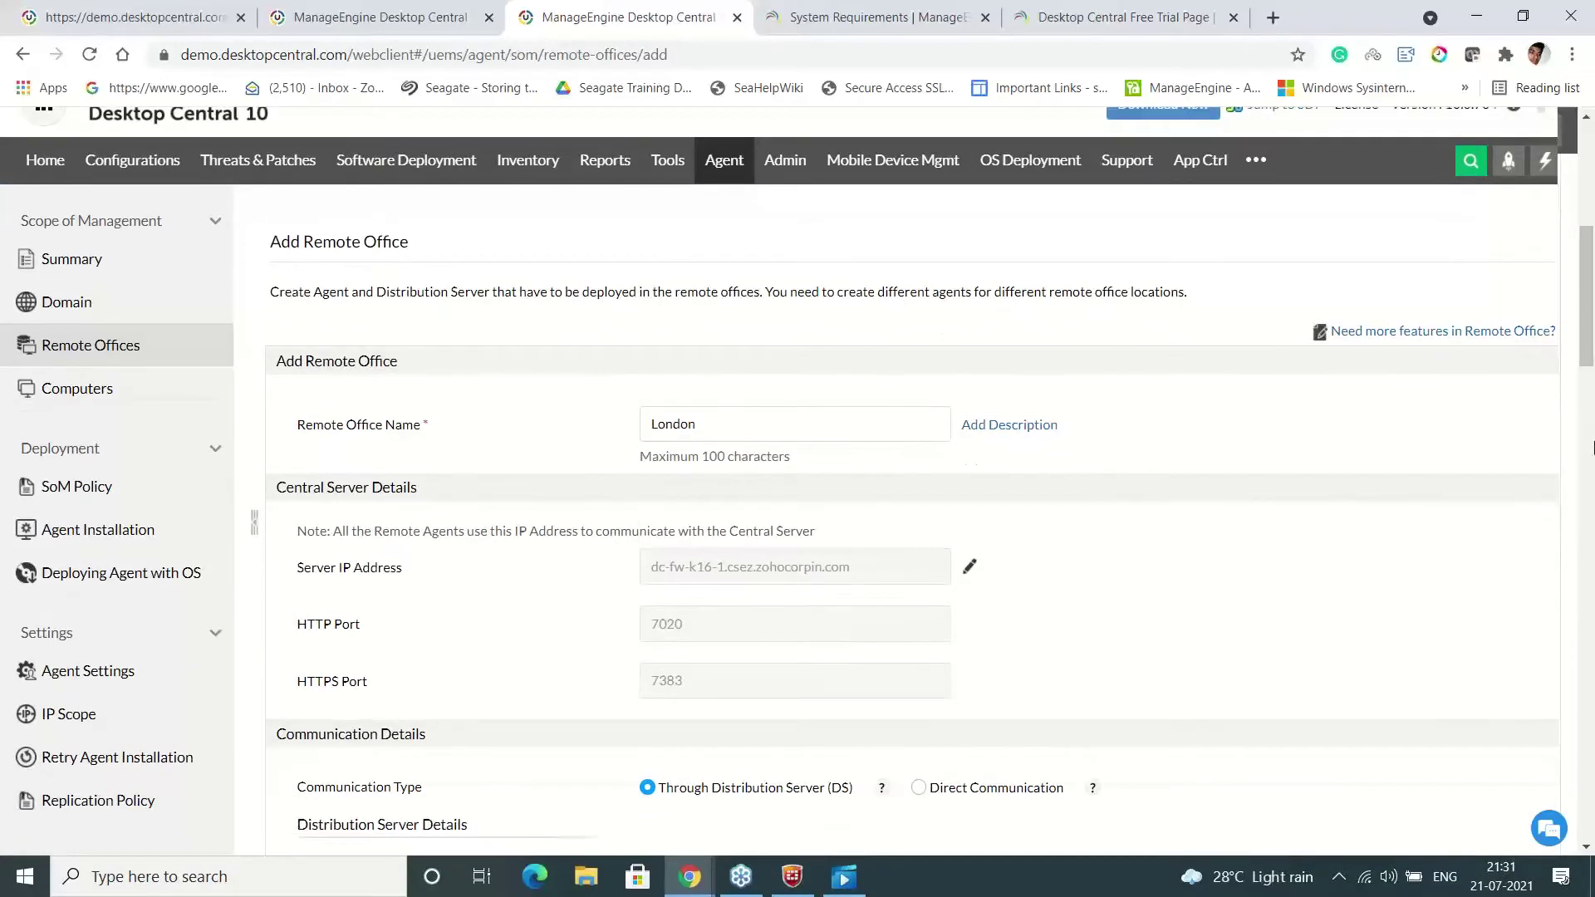
pyautogui.scroll(-5, 1593, 448)
pyautogui.moveTo(1592, 449); pyautogui.dragTo(1586, 368)
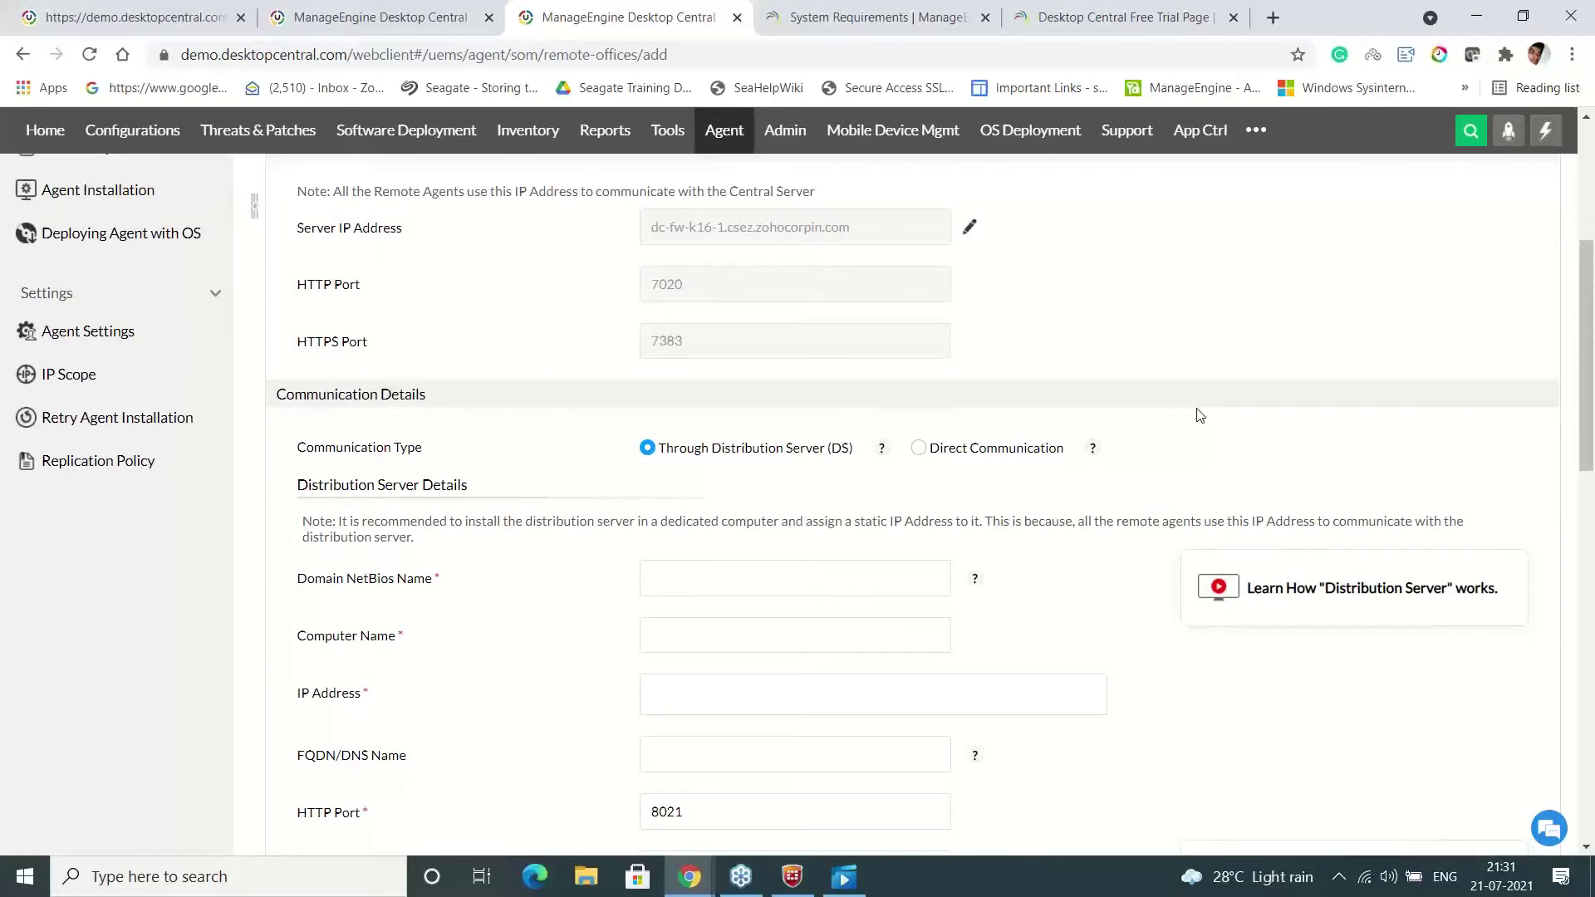
pyautogui.click(817, 578)
pyautogui.click(1044, 542)
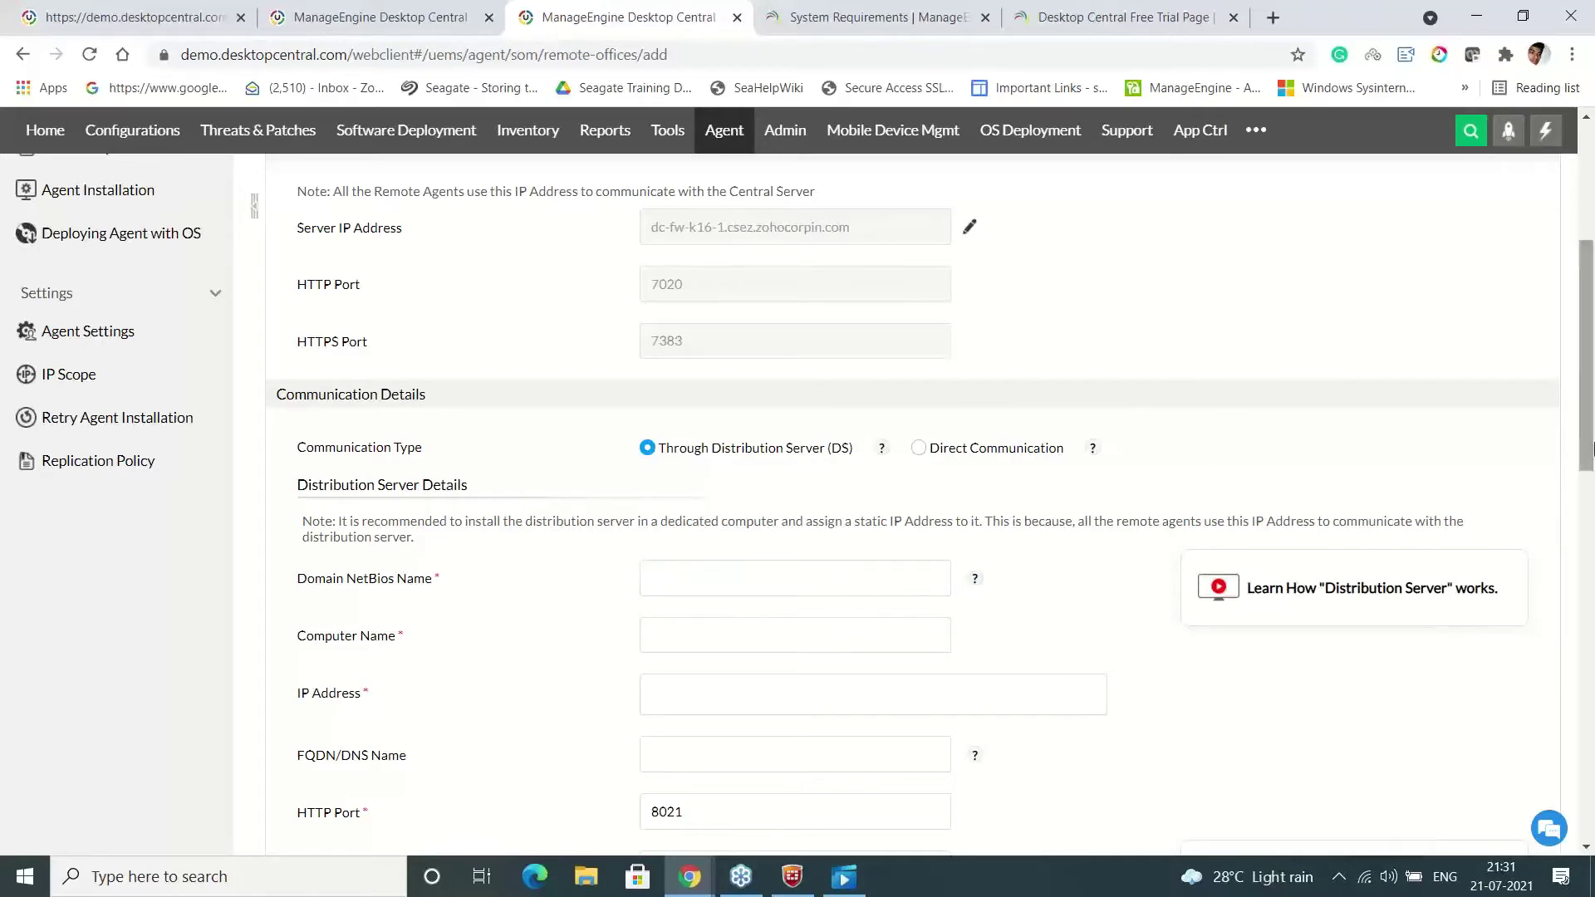
pyautogui.moveTo(1590, 454); pyautogui.dragTo(1589, 550)
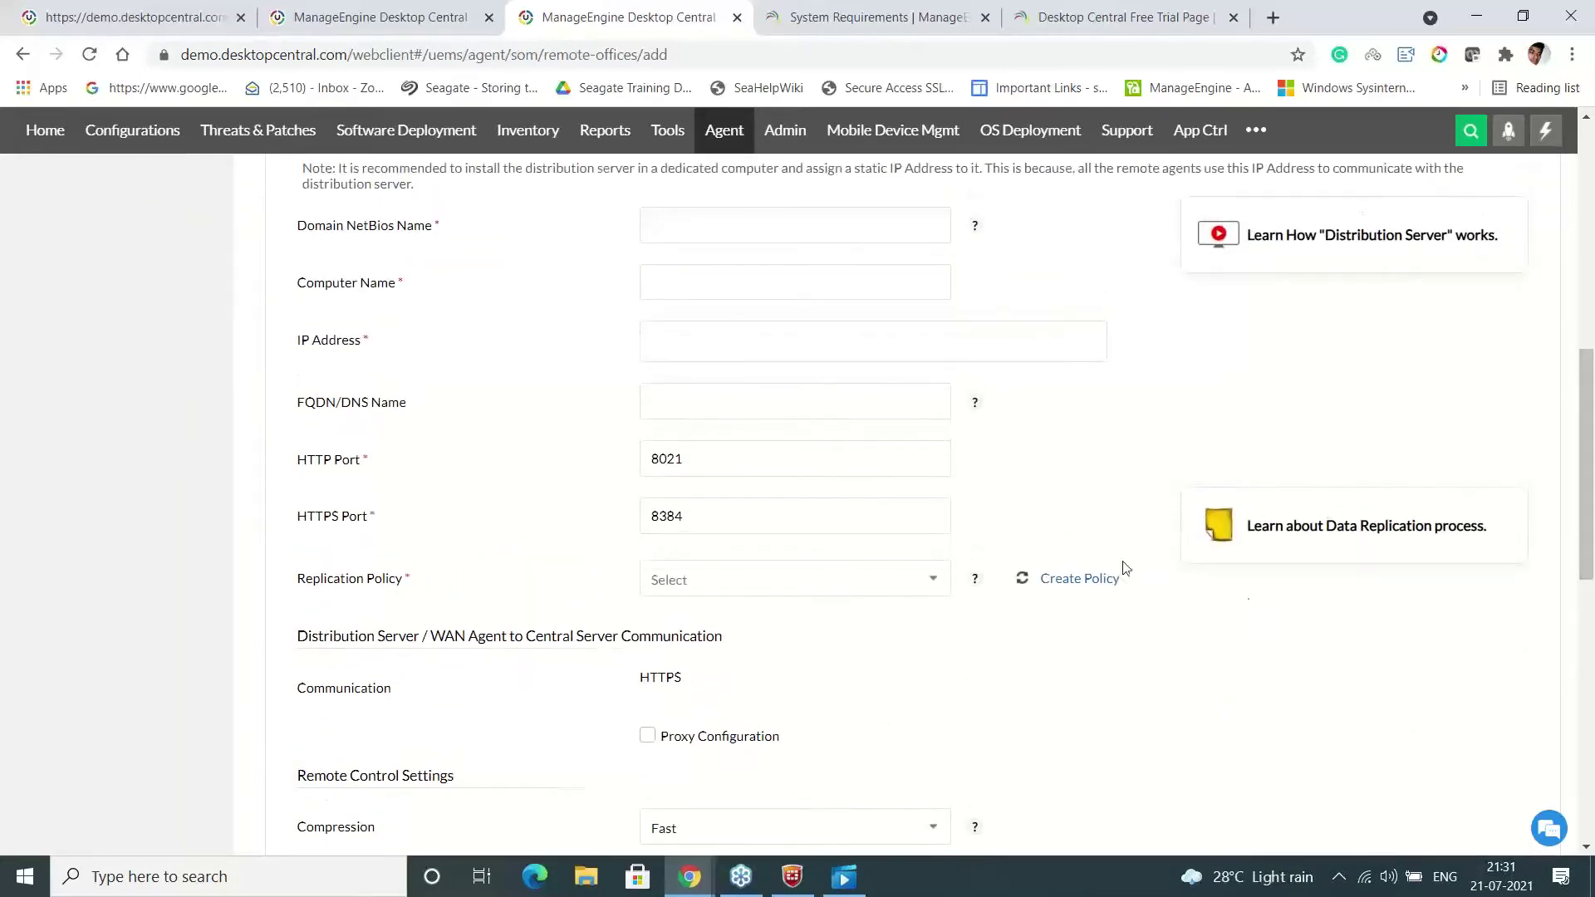
# Create a new replication policy scheduled for every day, Sunday through Saturday
pyautogui.click(1079, 586)
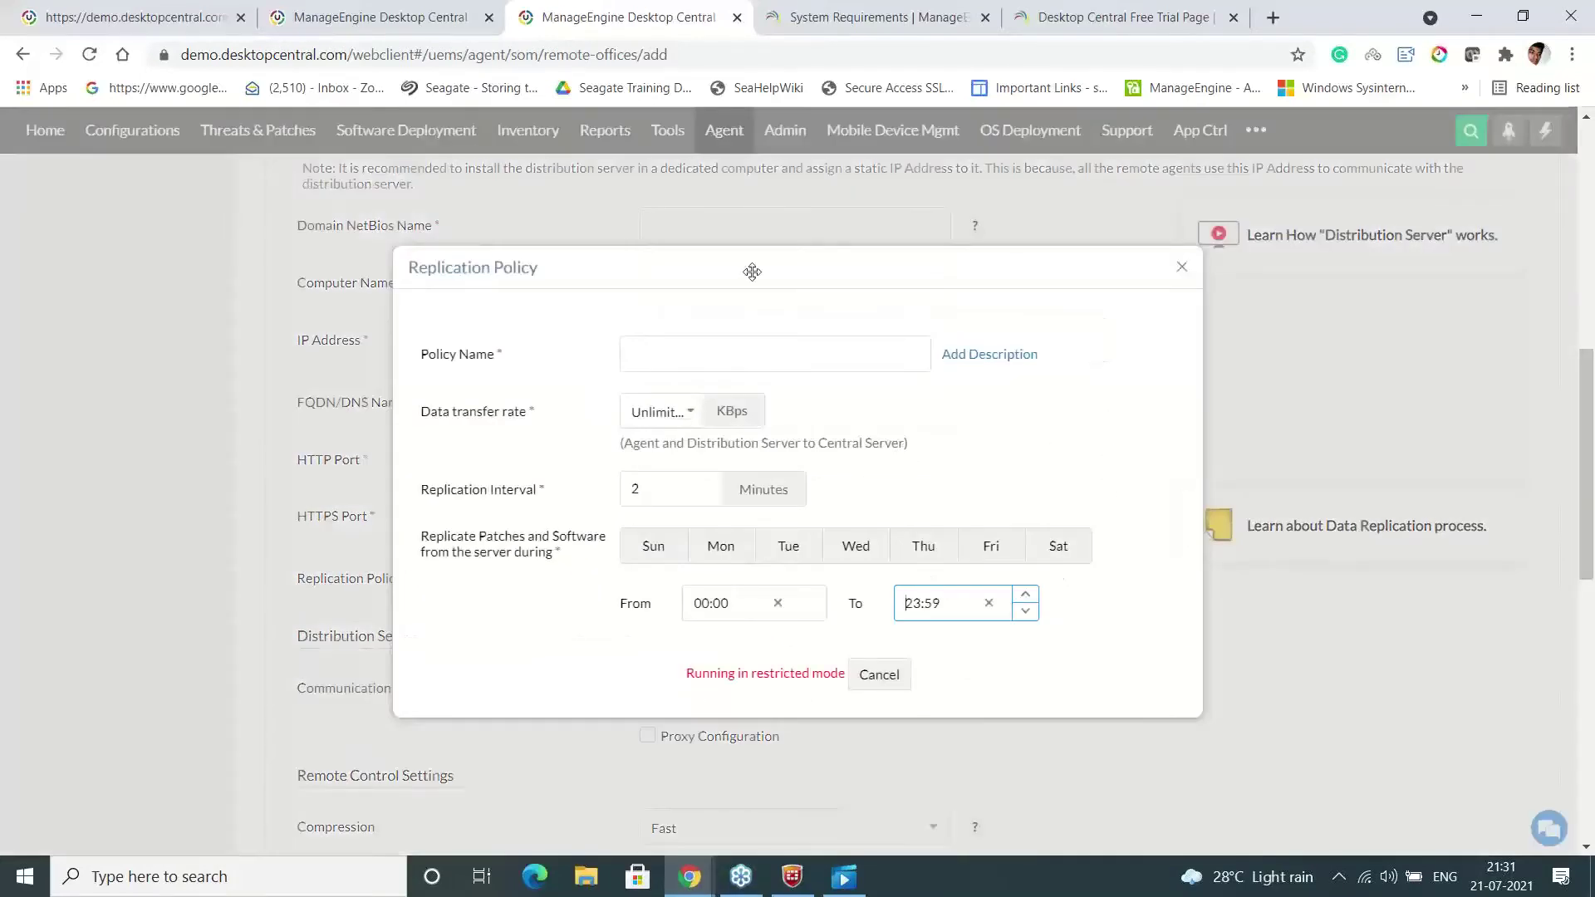
pyautogui.moveTo(751, 270); pyautogui.dragTo(661, 259)
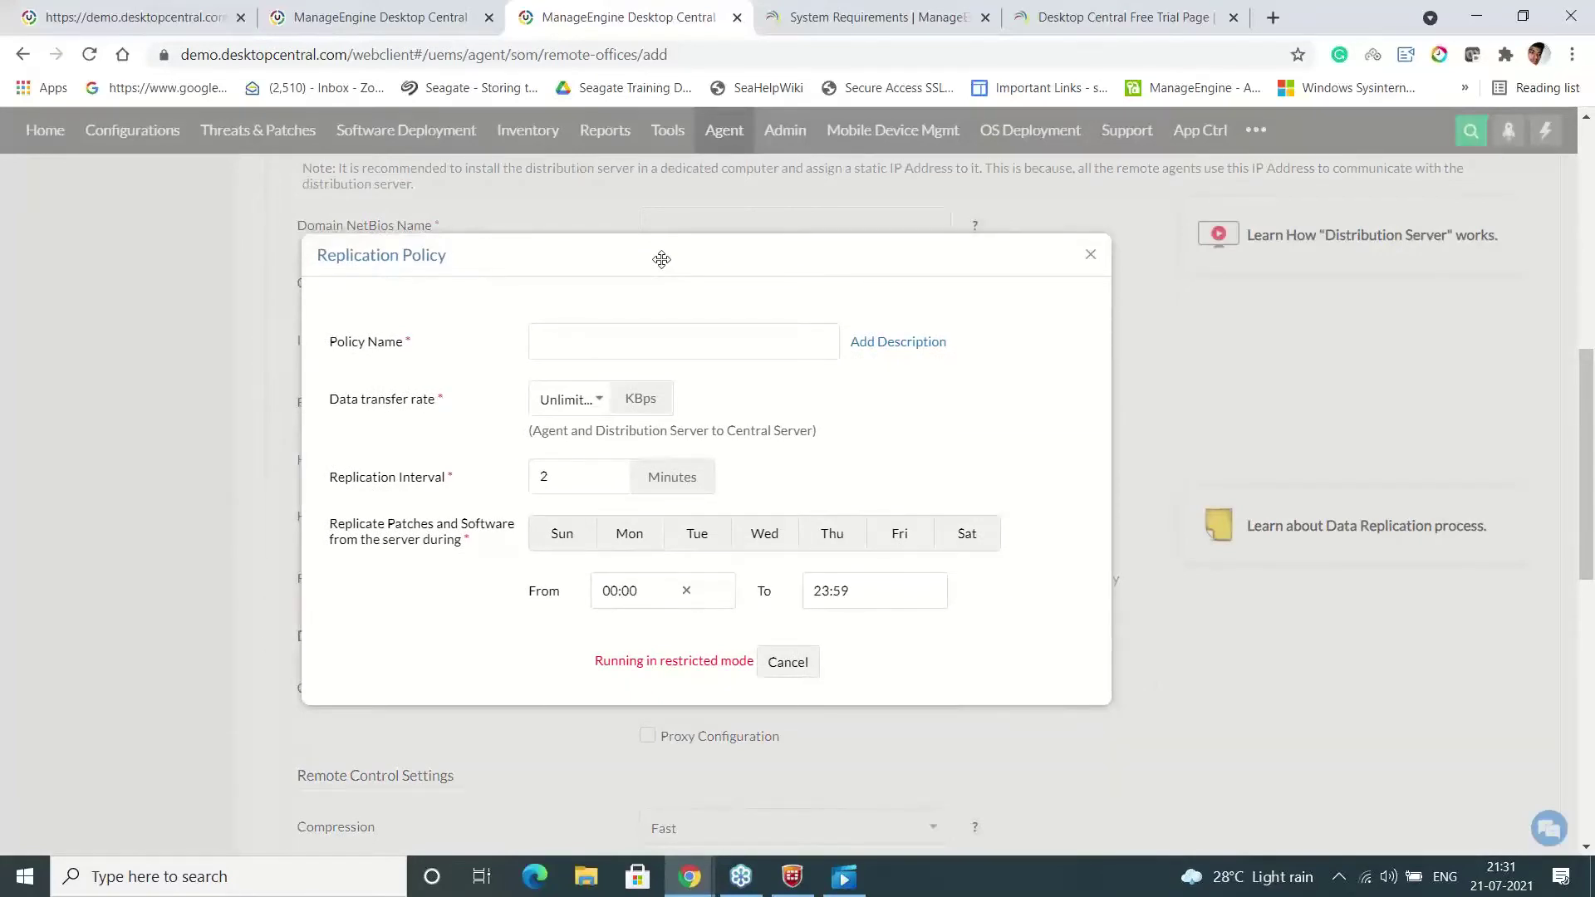
pyautogui.click(565, 536)
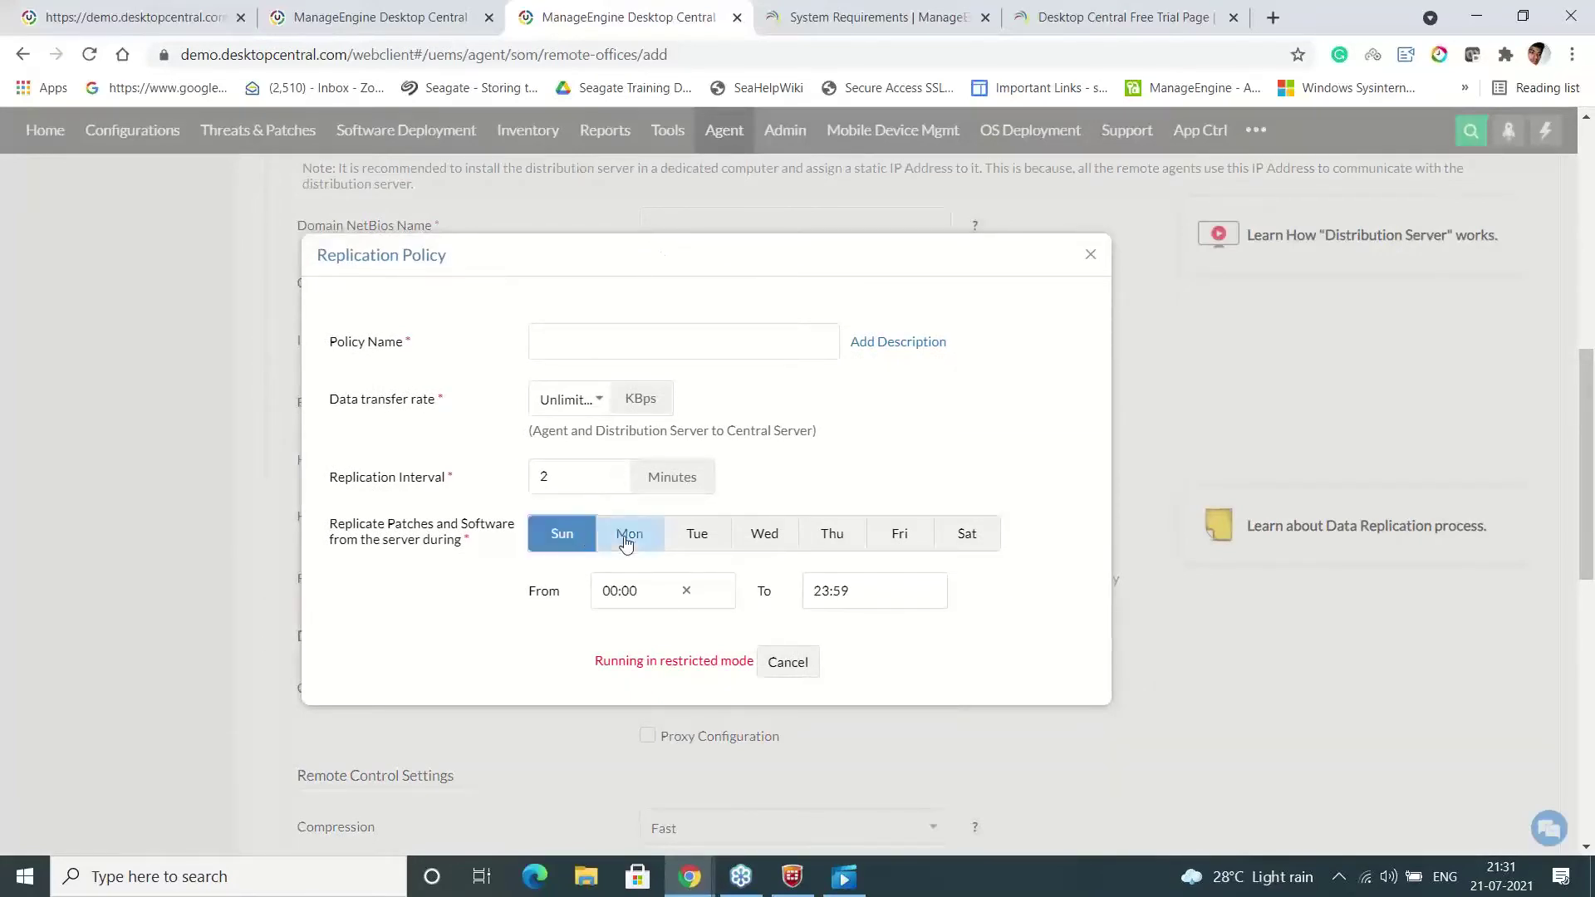
pyautogui.click(627, 540)
pyautogui.click(696, 537)
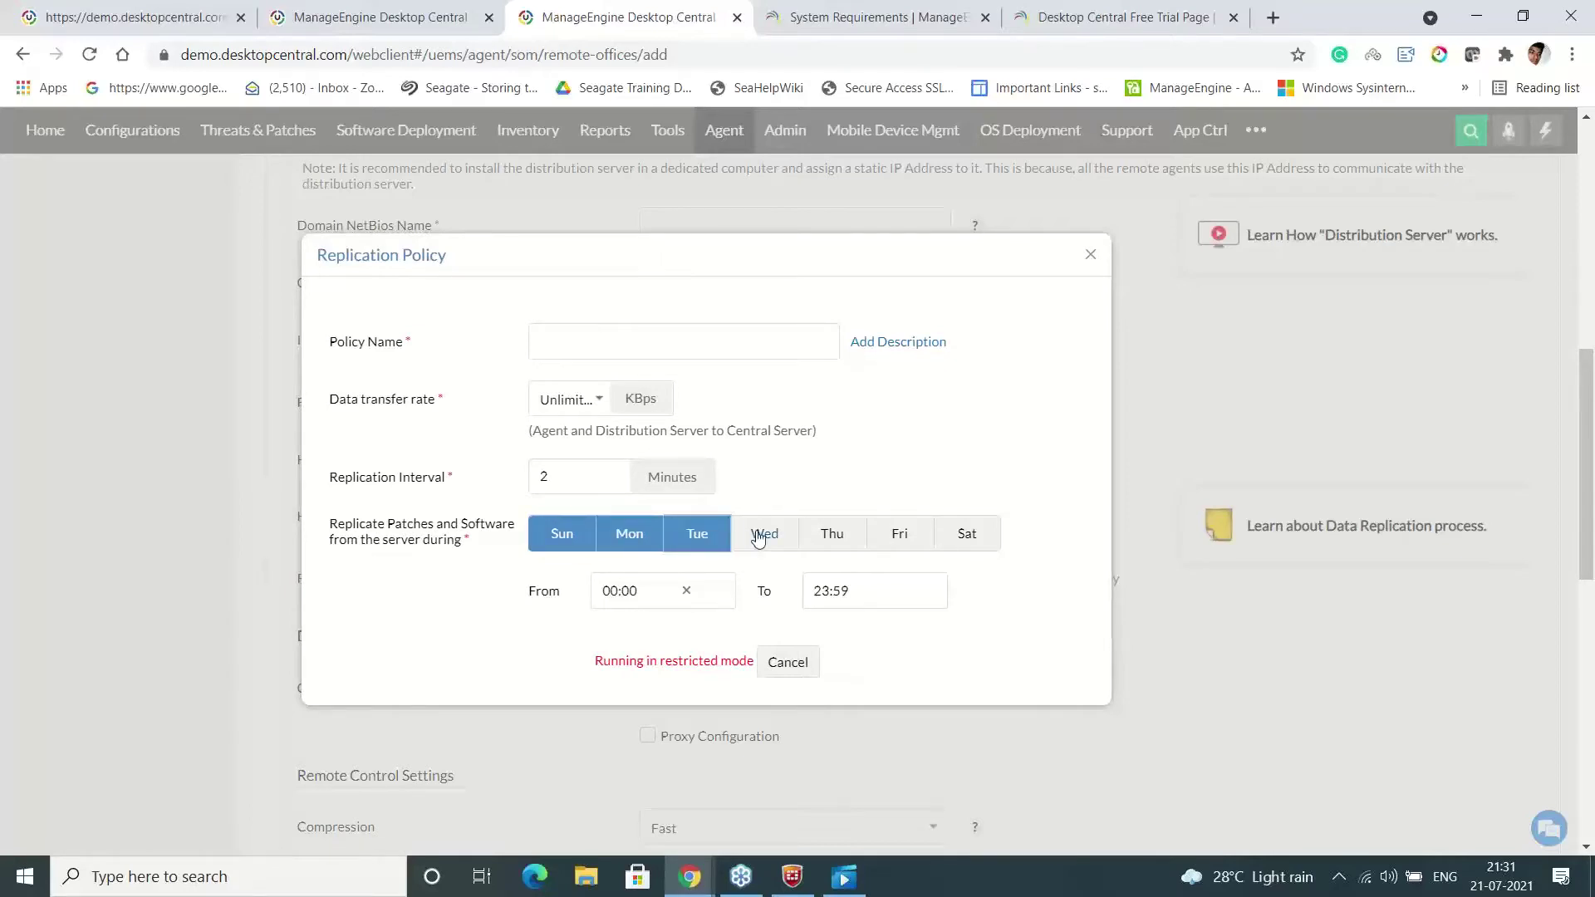
pyautogui.click(759, 536)
pyautogui.click(831, 536)
pyautogui.click(900, 534)
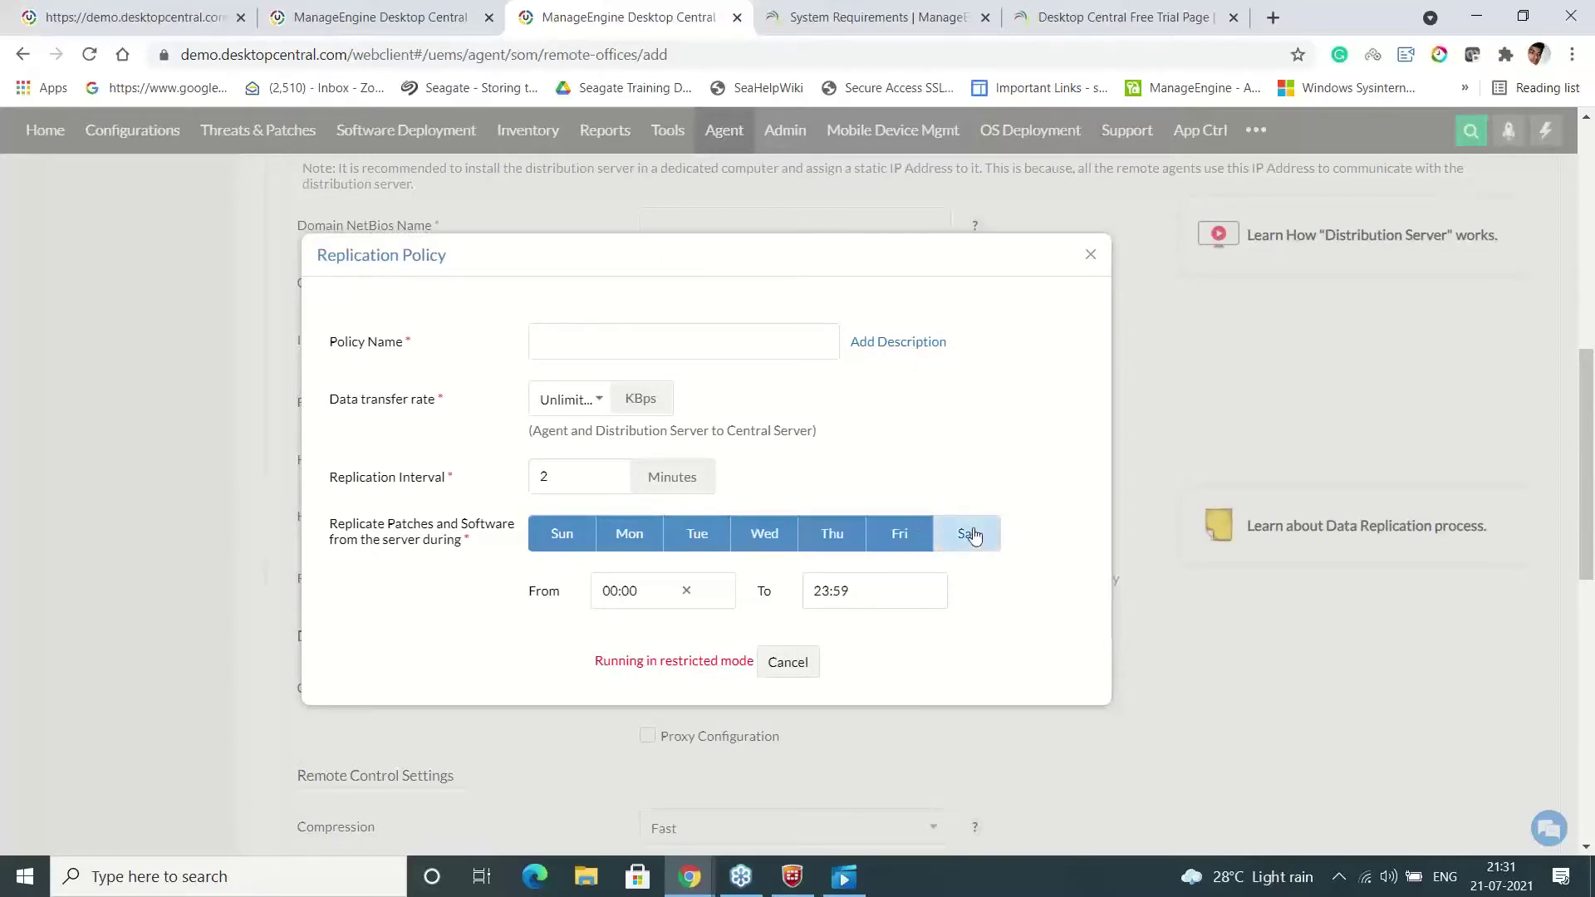
pyautogui.click(973, 535)
# Set the replication window from 18:00 to 07:59 and view the data transfer rate choices
pyautogui.click(612, 591)
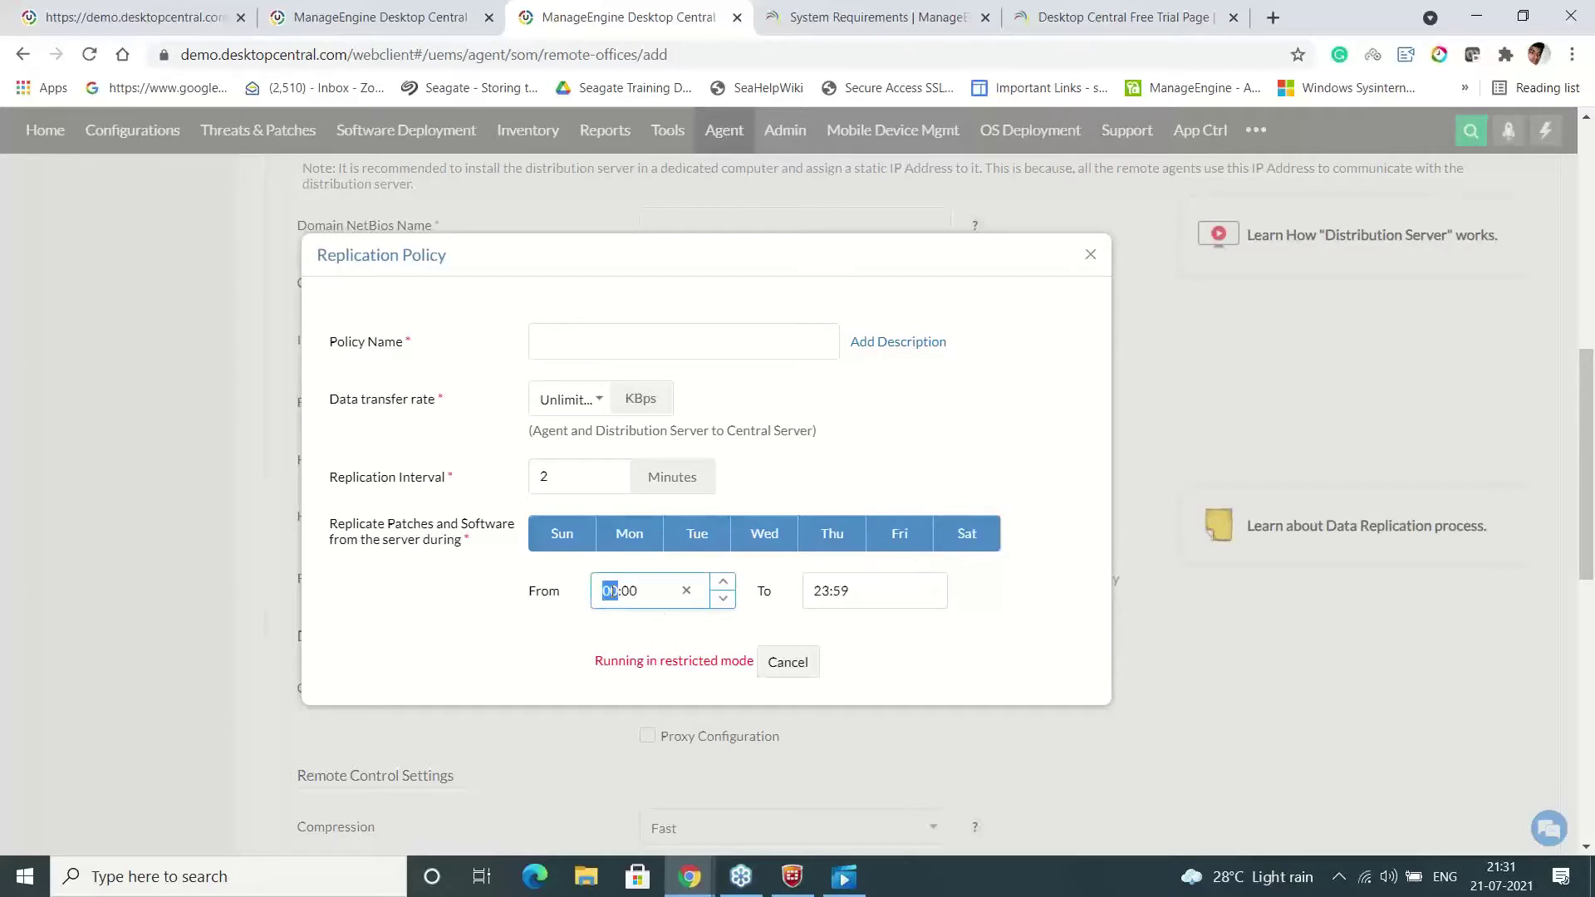
pyautogui.write('18')
pyautogui.click(818, 591)
pyautogui.click(818, 591)
pyautogui.write('17')
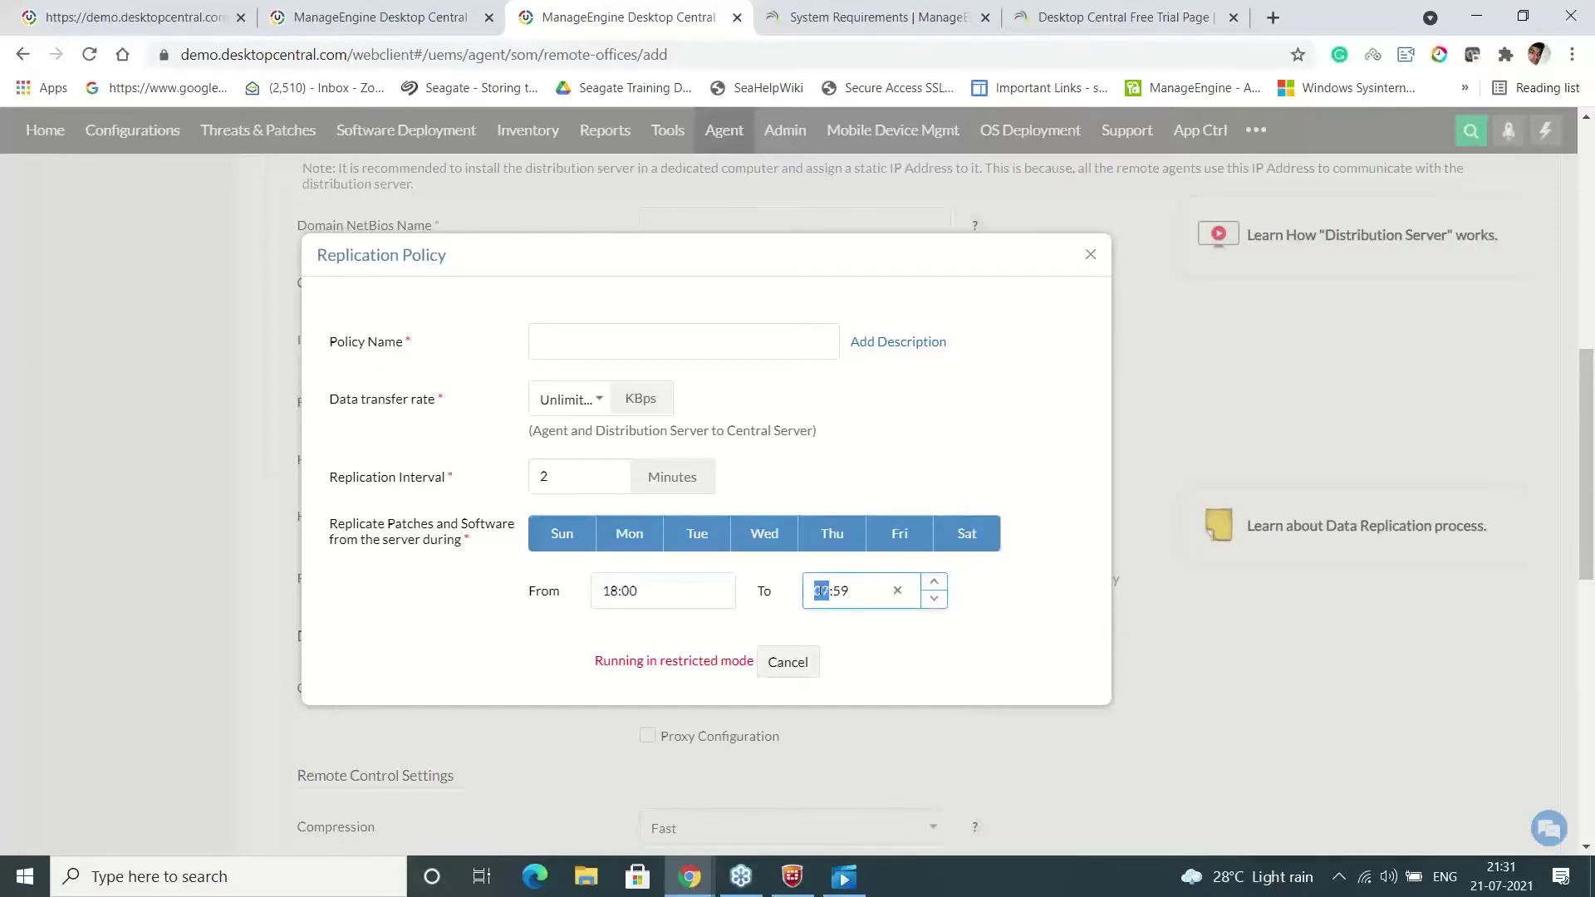
pyautogui.write('07')
pyautogui.click(1059, 615)
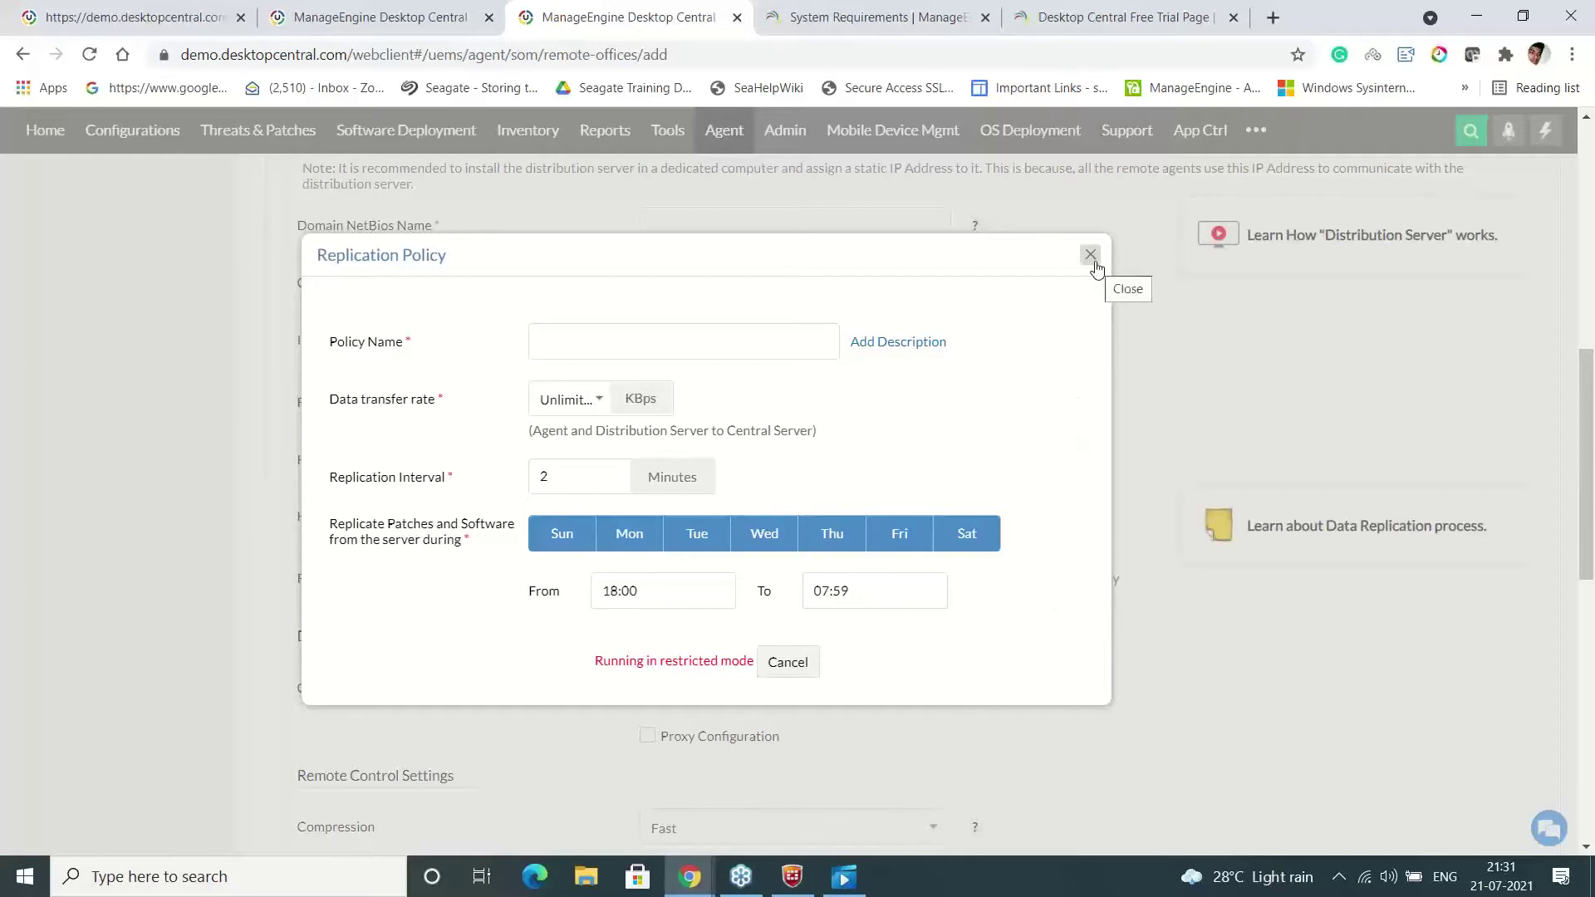
pyautogui.click(600, 402)
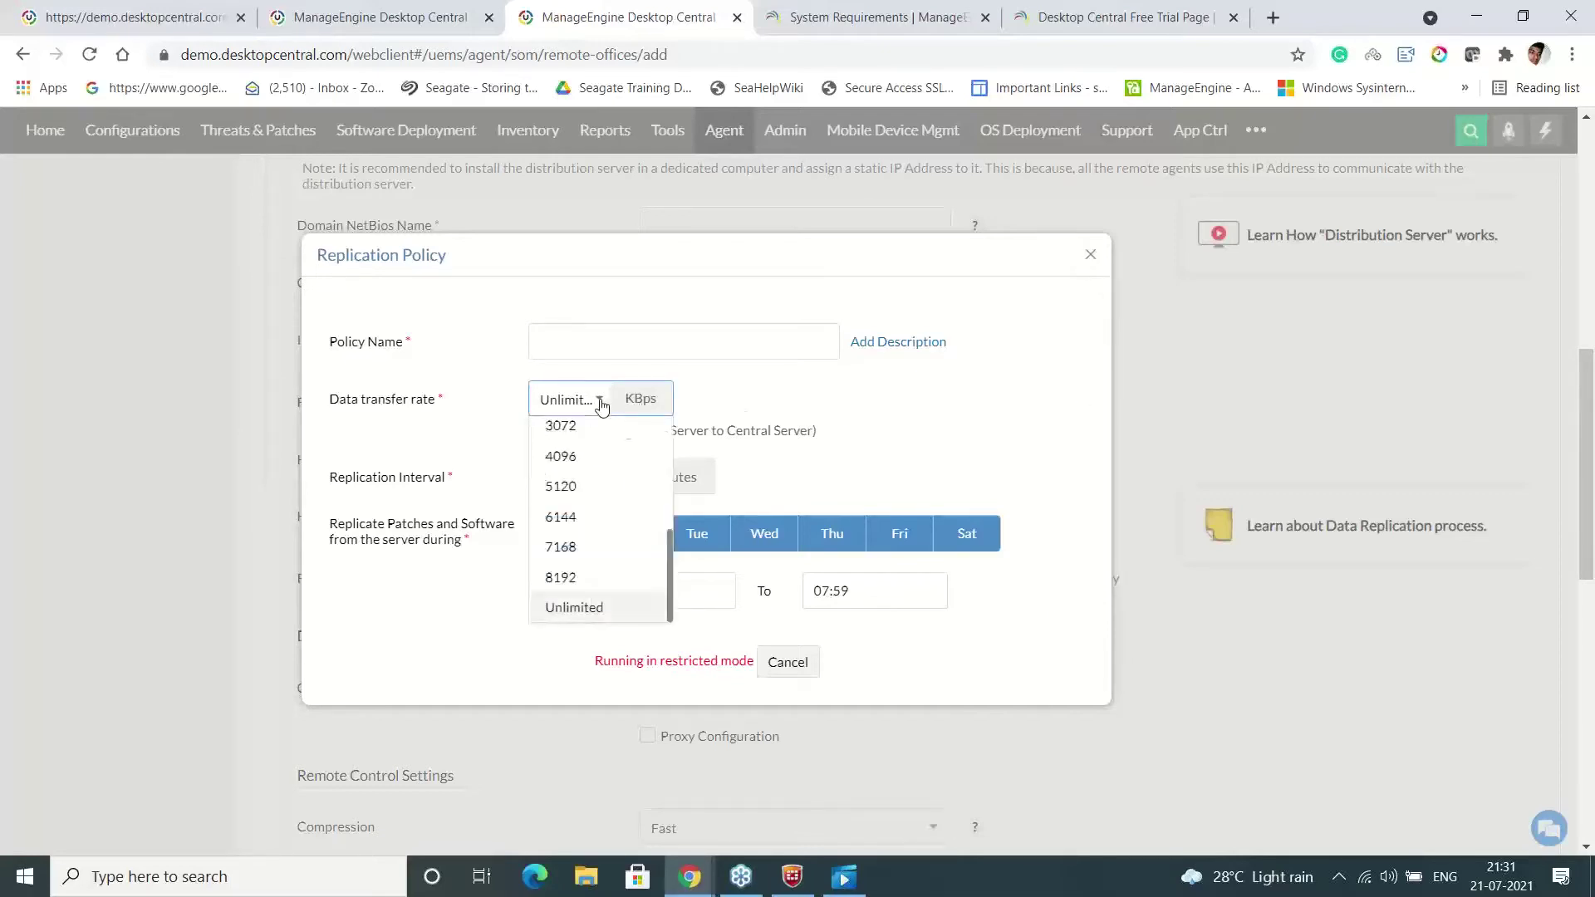
pyautogui.moveTo(668, 542); pyautogui.dragTo(668, 530)
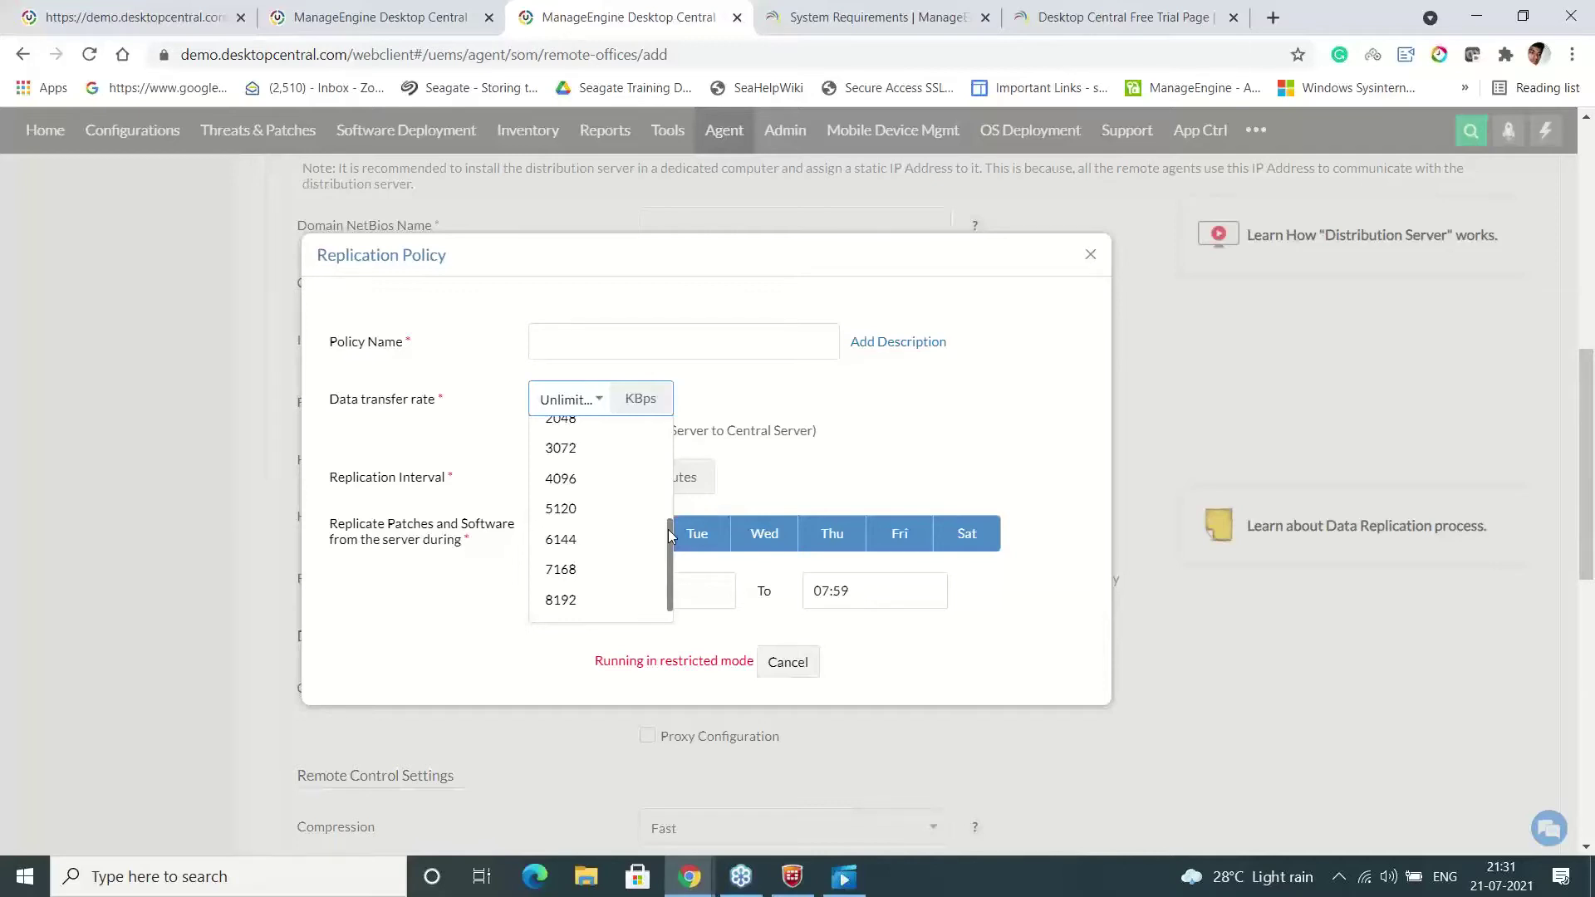
pyautogui.moveTo(667, 530); pyautogui.dragTo(667, 524)
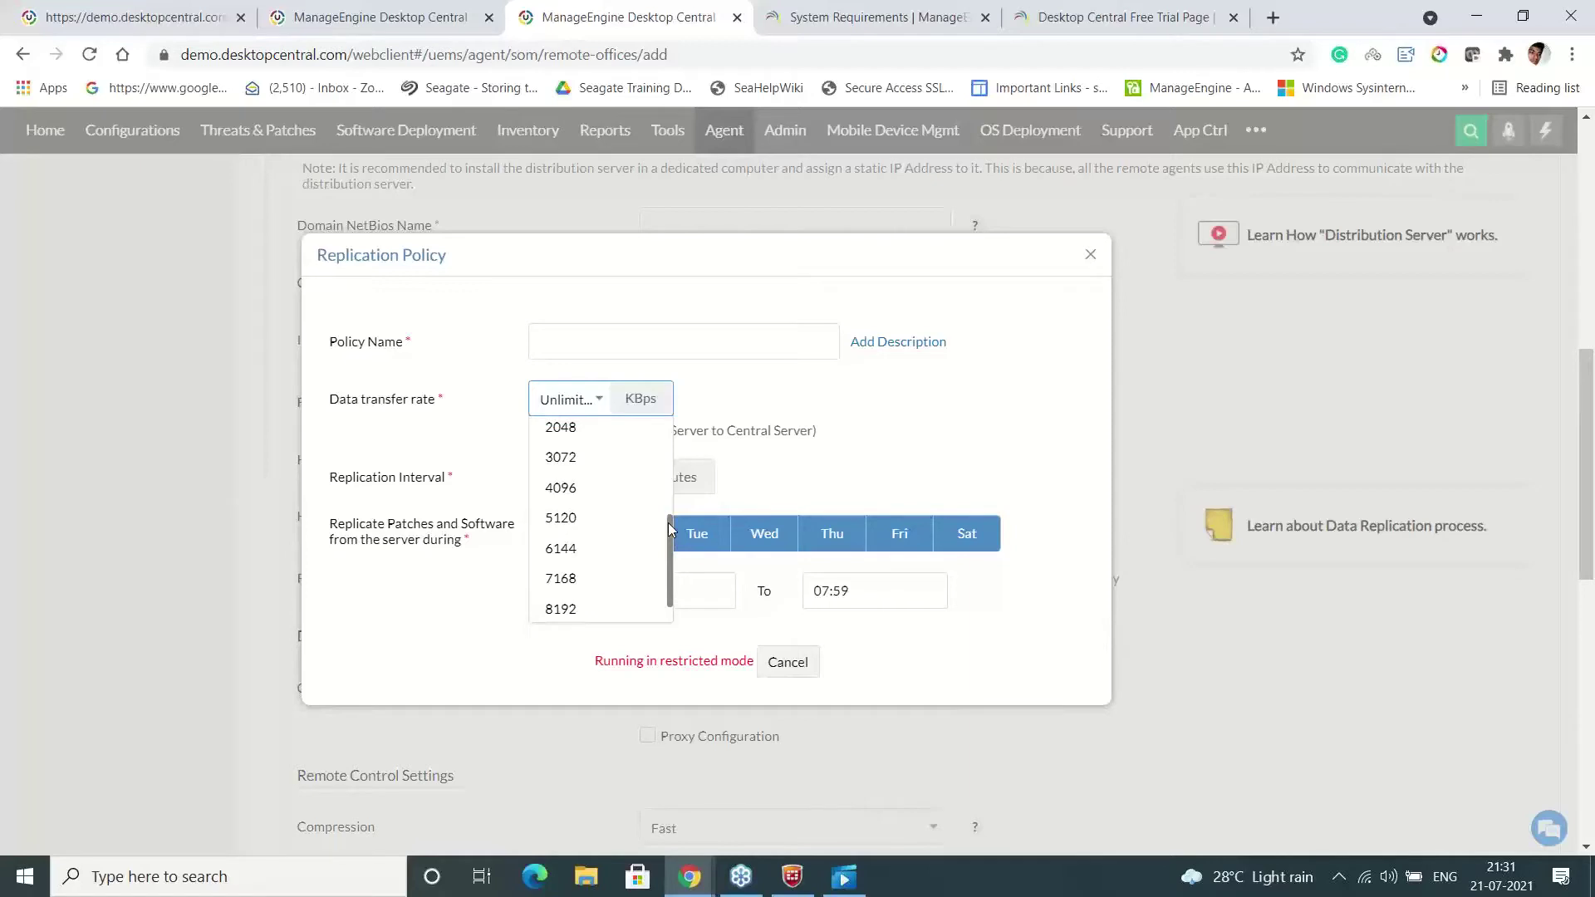
pyautogui.moveTo(668, 528); pyautogui.dragTo(669, 520)
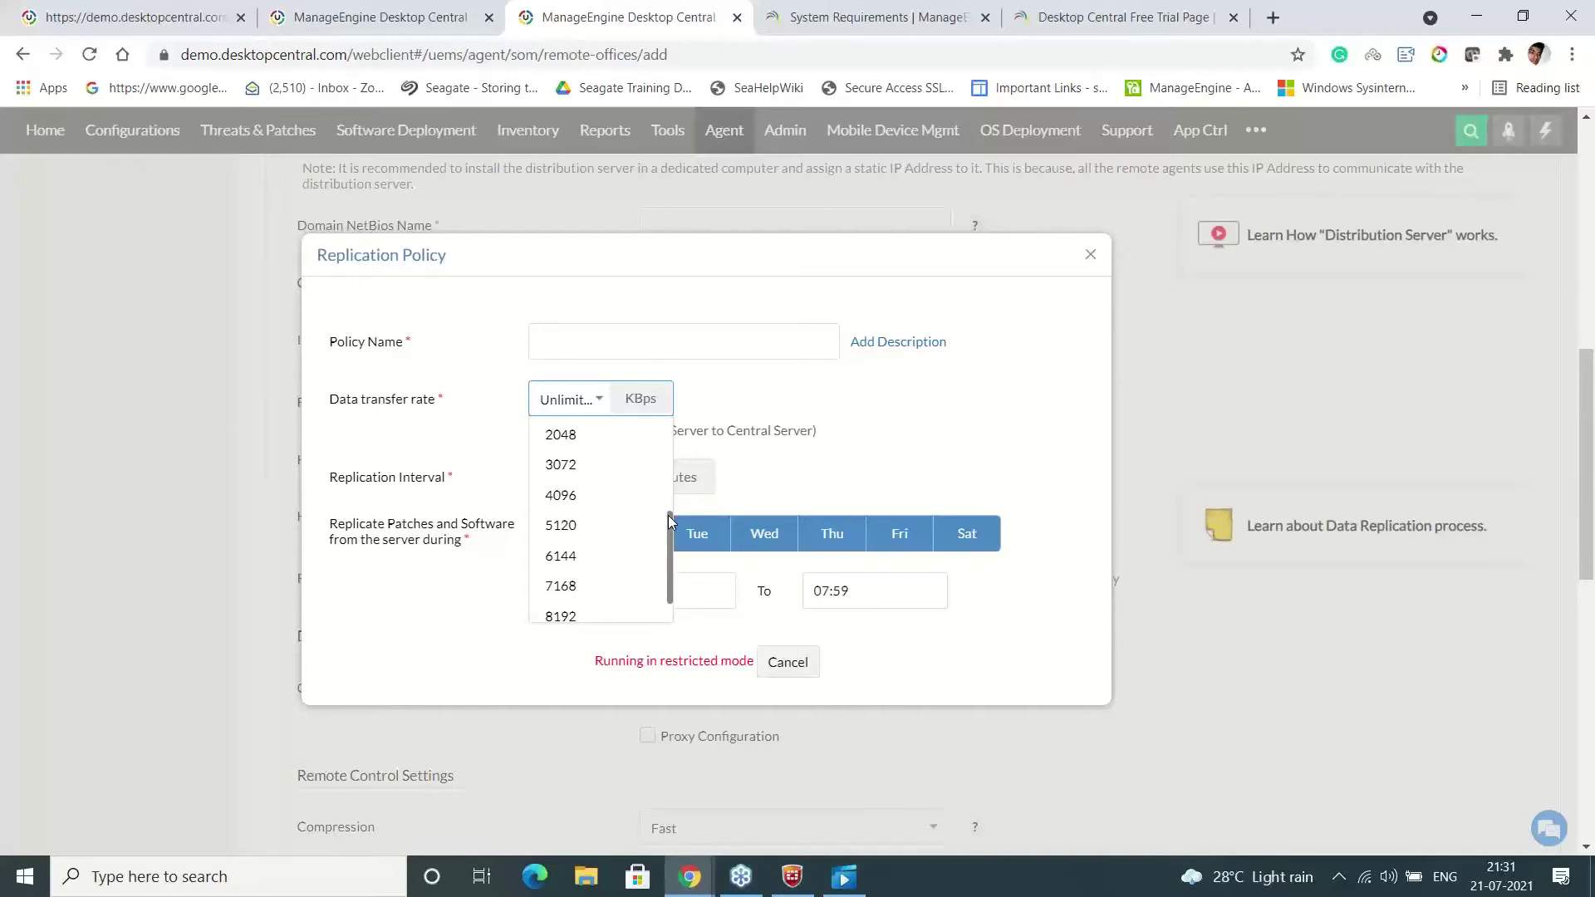
pyautogui.moveTo(670, 520); pyautogui.dragTo(669, 506)
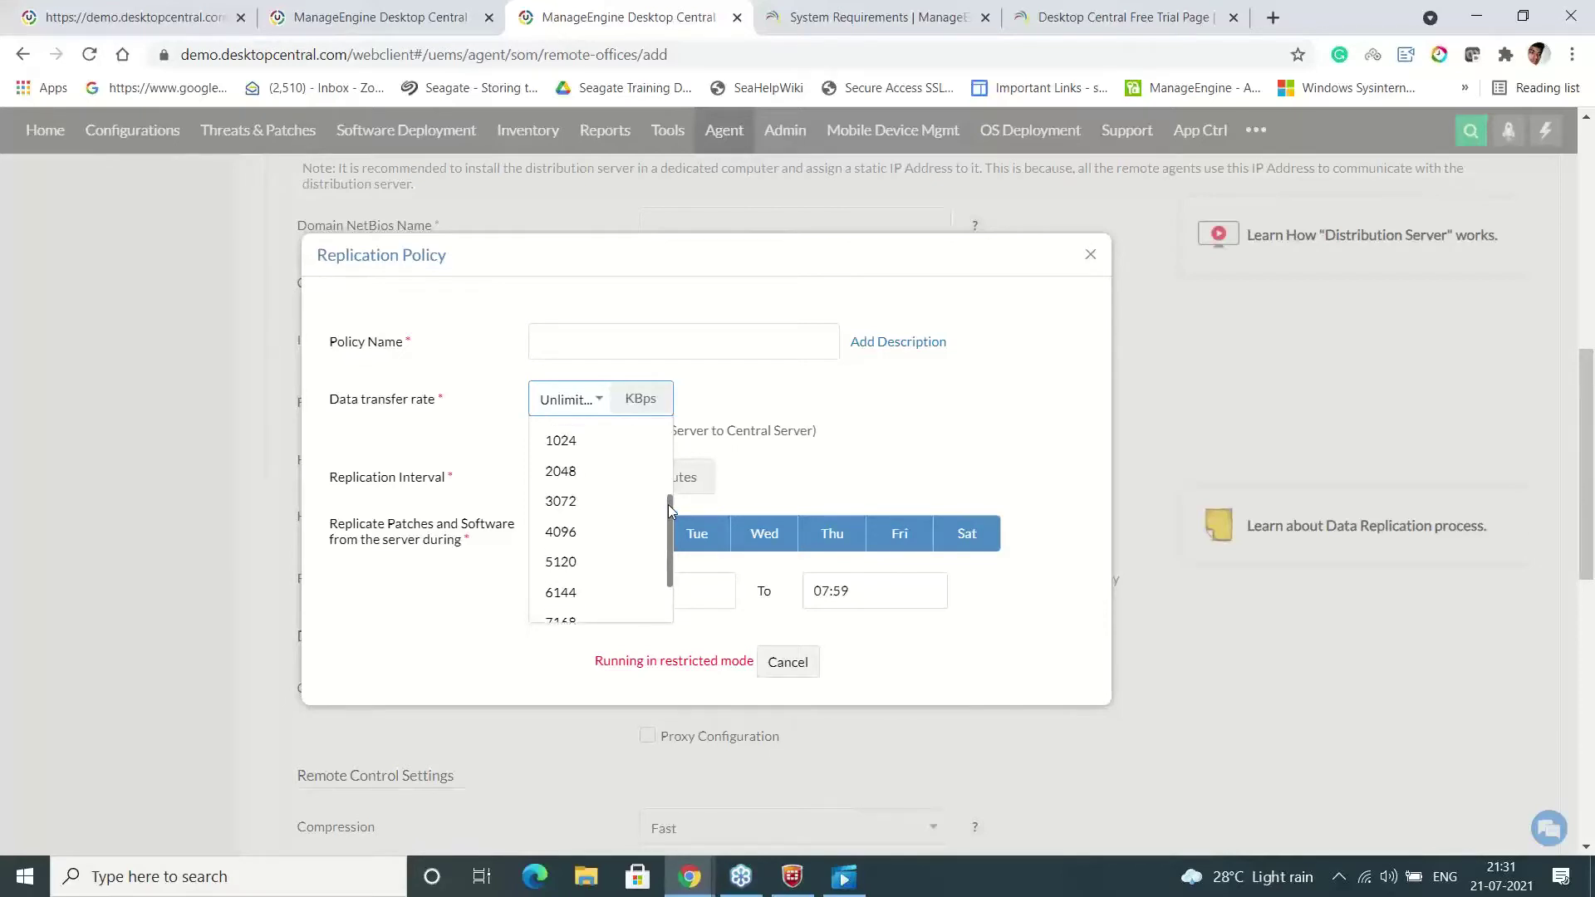